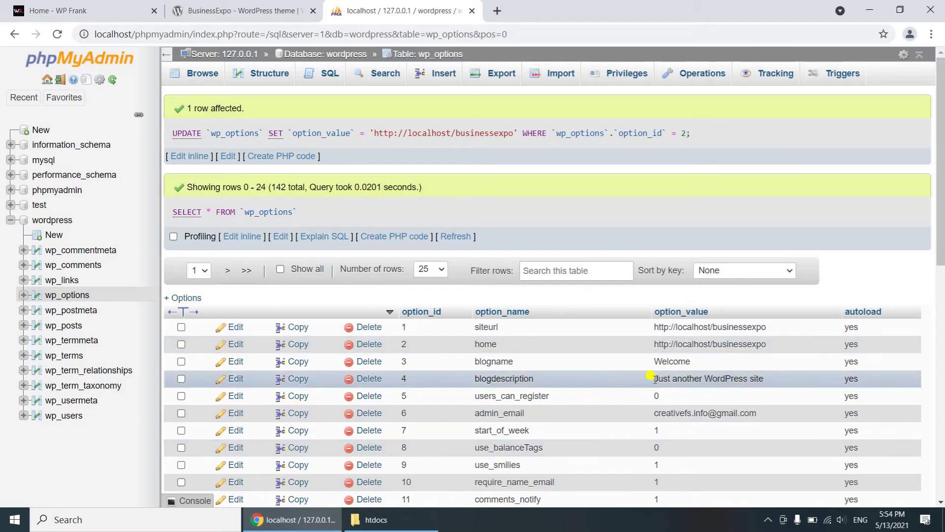
Step: Look through the records in the wp_options, wp_links and wp_posts tables of the wordpress database
scroll(655, 379, "down", 5)
scroll(657, 384, "down", 2)
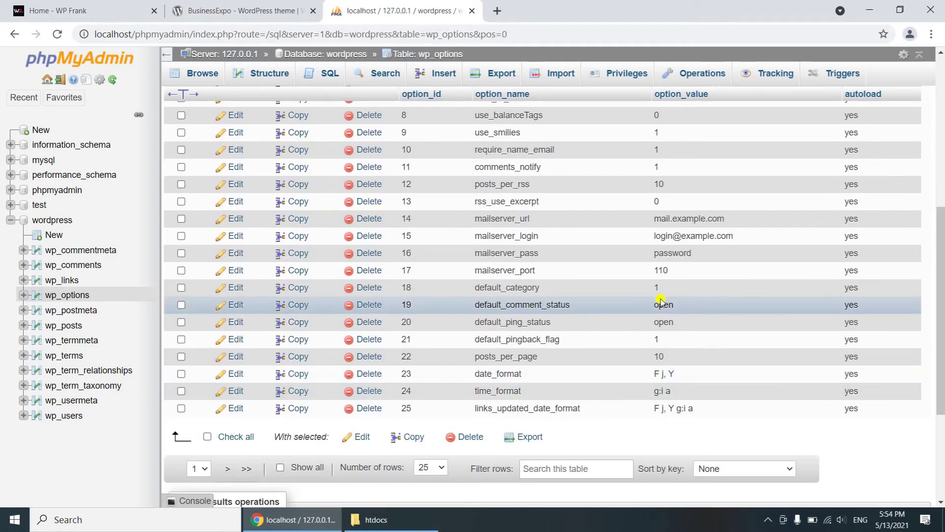
scroll(545, 336, "up", 4)
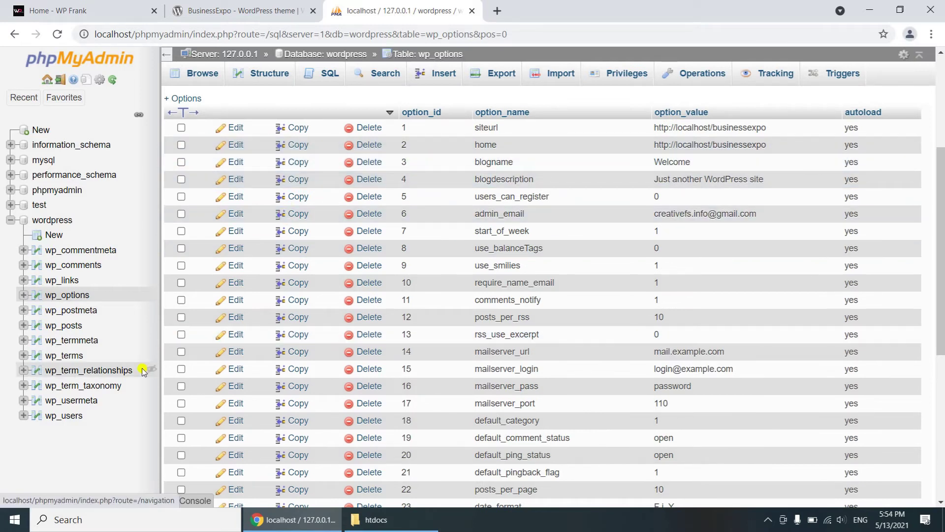
left_click(67, 280)
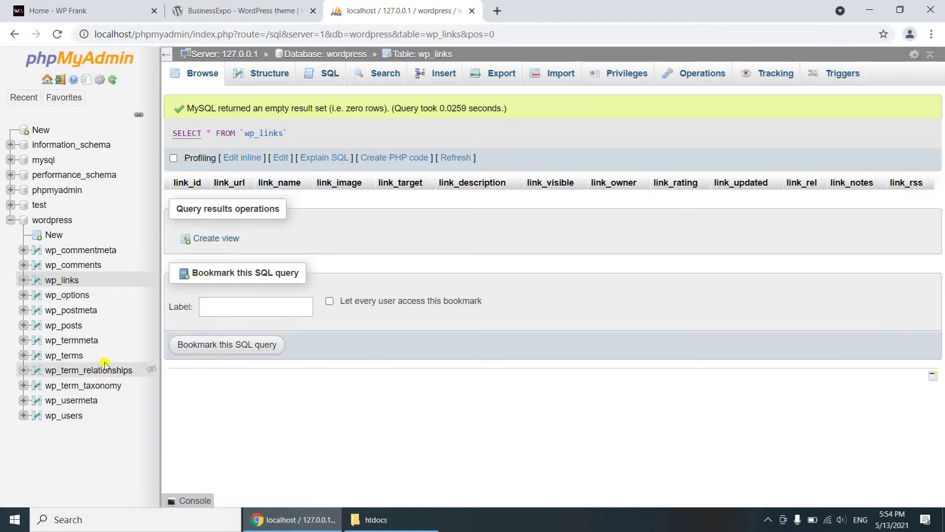
left_click(71, 325)
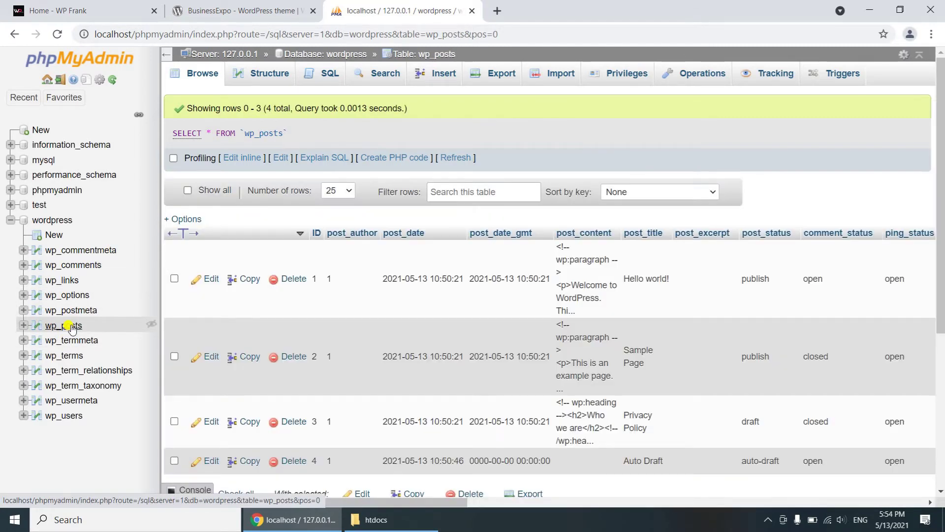
scroll(521, 359, "down", 3)
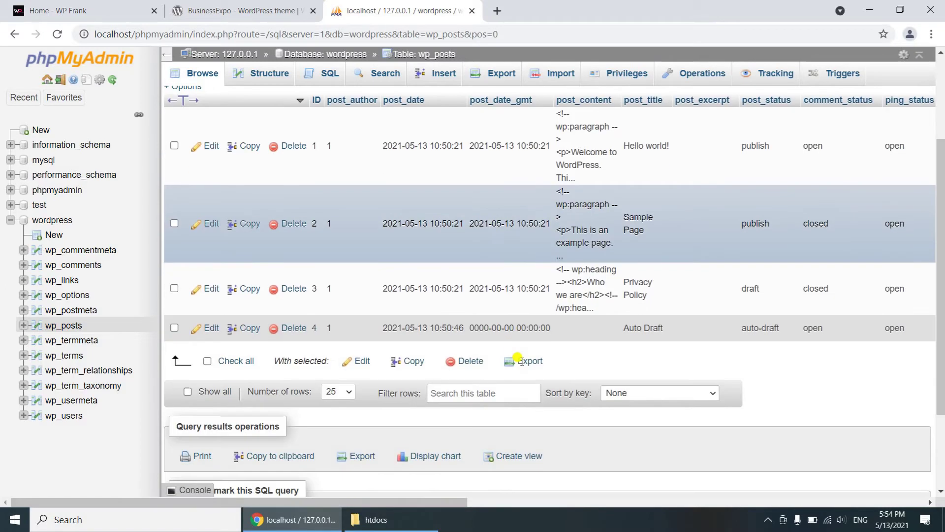
scroll(521, 364, "down", 2)
scroll(521, 359, "up", 5)
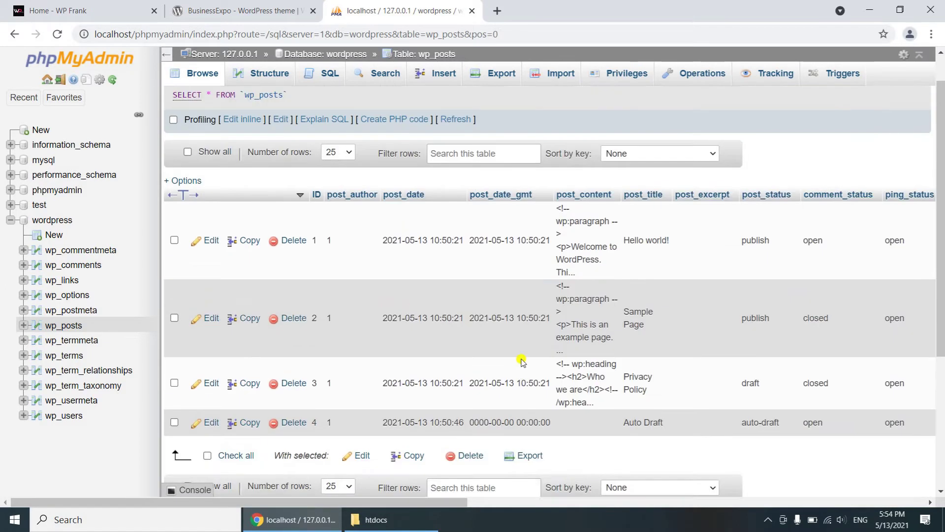
Step: Close the BusinessExpo theme and WP Frank pages and open a blank browser tab
left_click(313, 11)
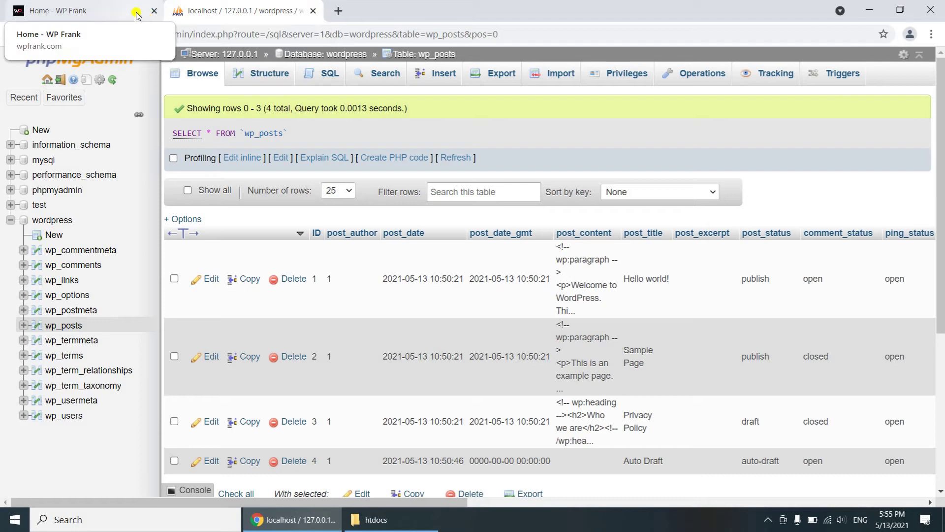
left_click(154, 10)
left_click(180, 11)
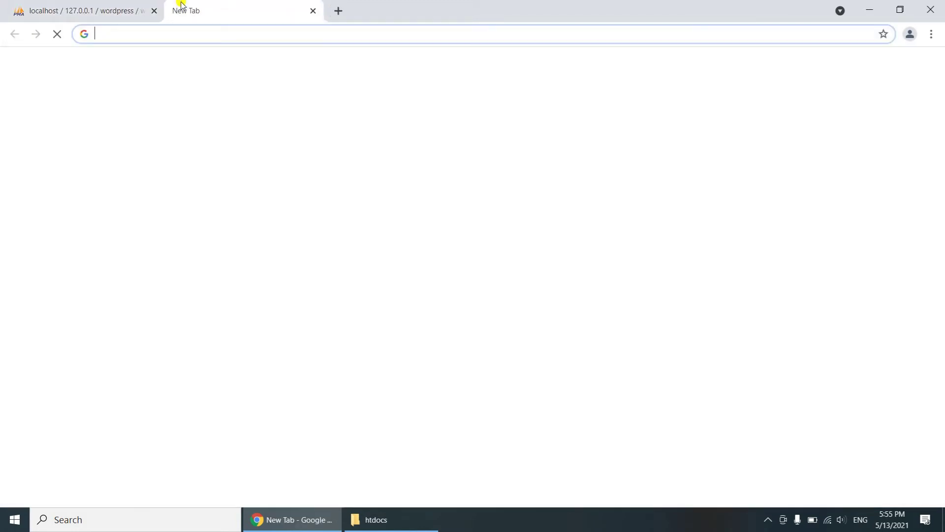
Step: Load the local site at localhost/businessexpo and look over its home page
left_click(170, 36)
type("loc")
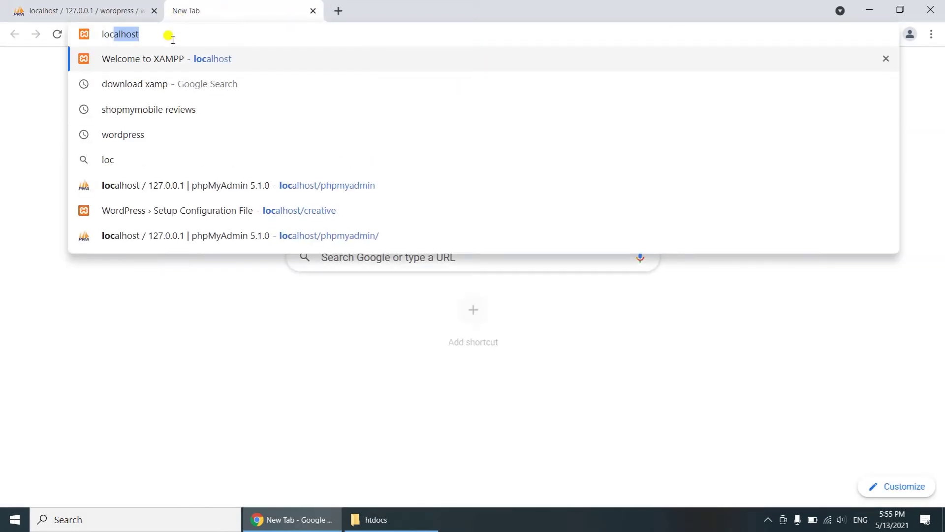
type("alhost")
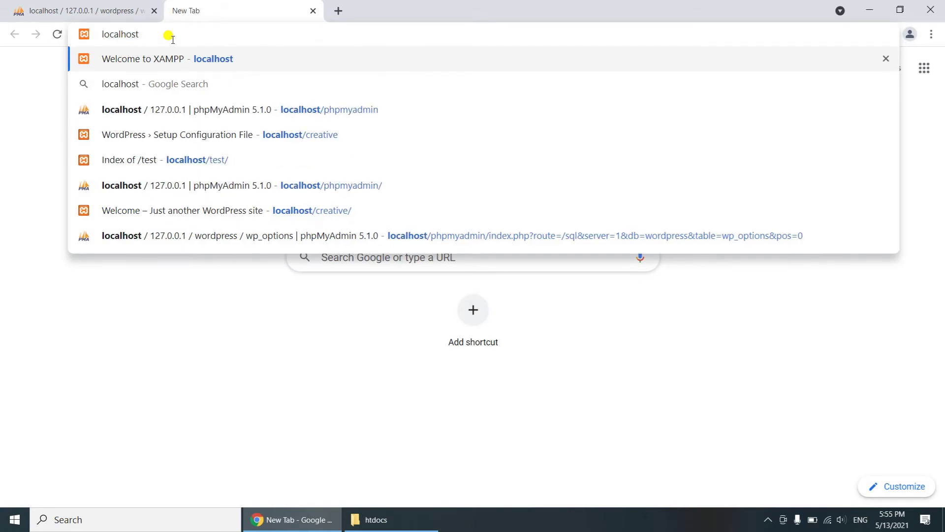
type("/busines")
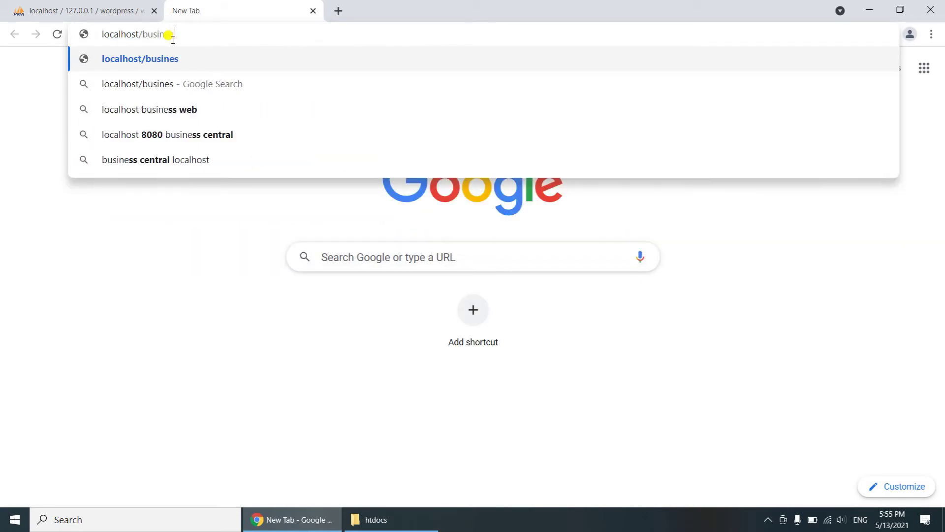
type("sexpo")
key("Return")
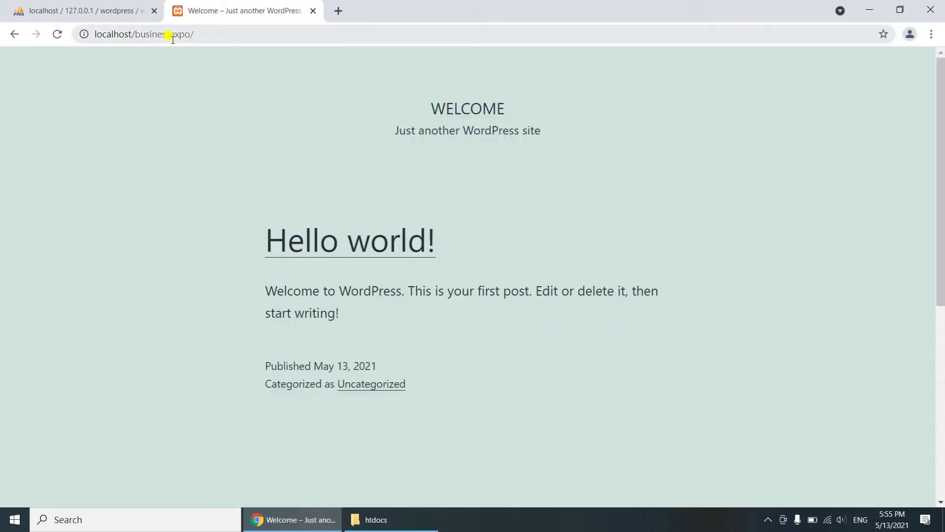
scroll(251, 131, "down", 6)
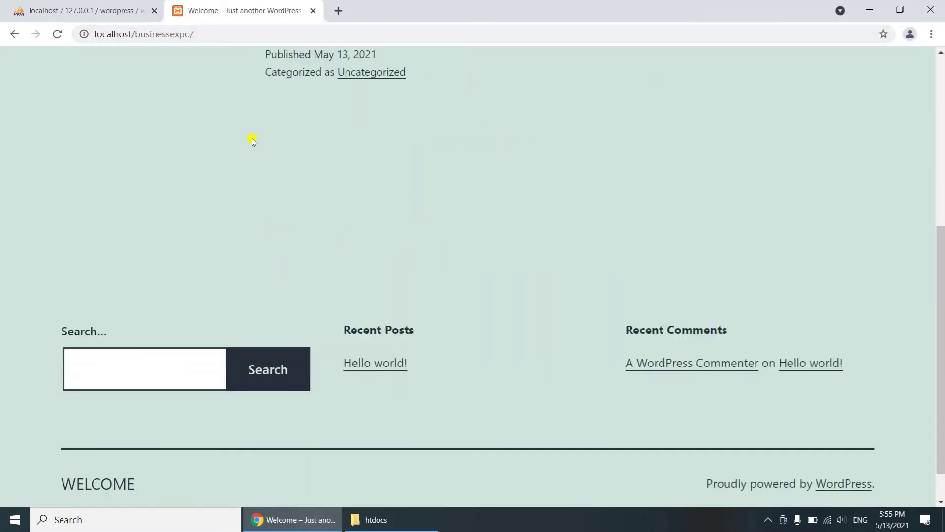
scroll(252, 141, "up", 8)
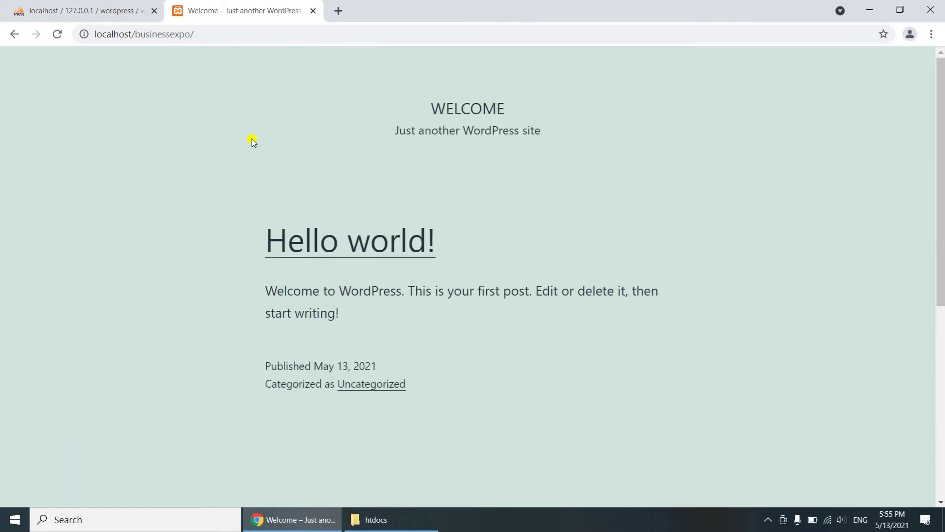
Step: Go to the site's admin login page at localhost/businessexpo/wp-admin
left_click(199, 31)
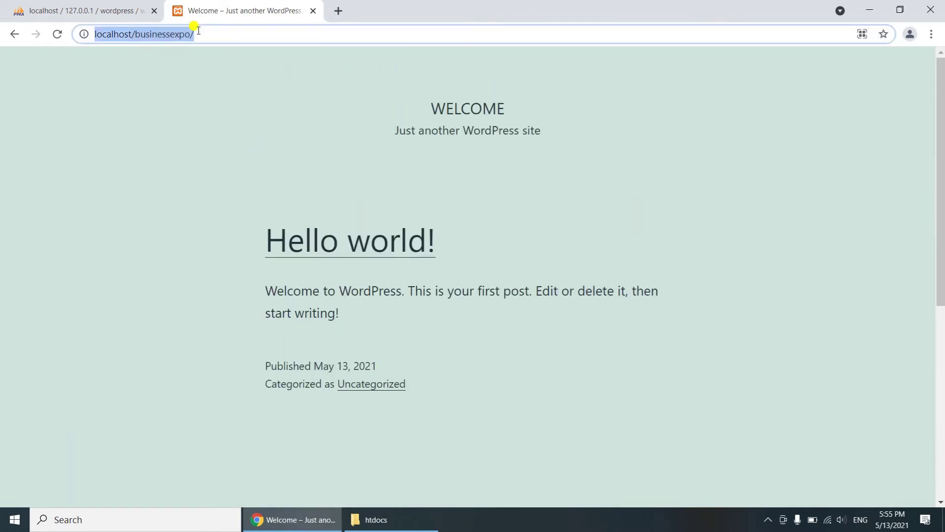
left_click(198, 30)
type("wp-admin")
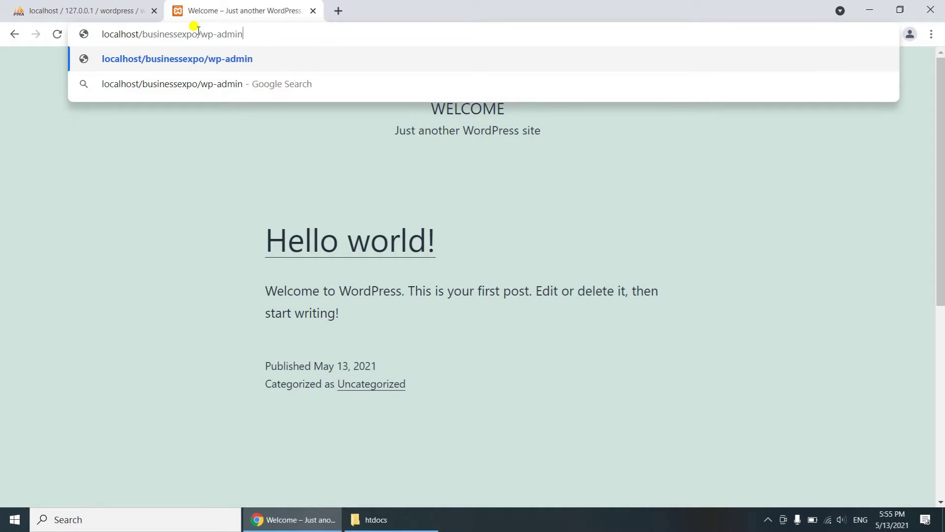
key("Return")
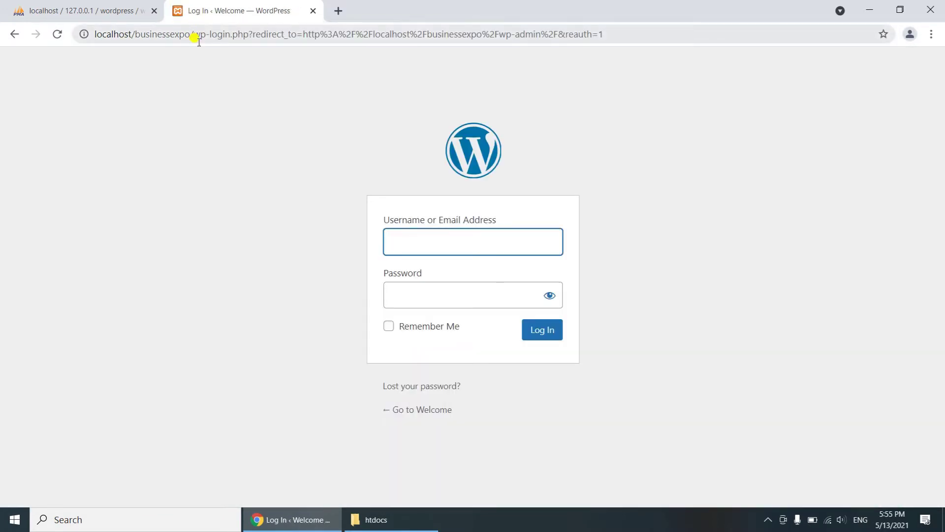
Step: Log in to the WordPress dashboard with the username admin and the account password
type("ad")
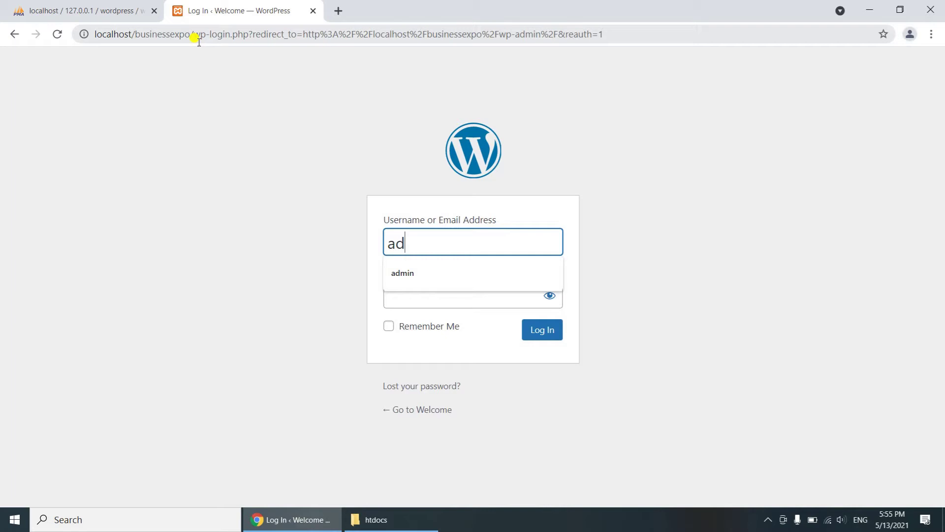
type("min")
key("Tab")
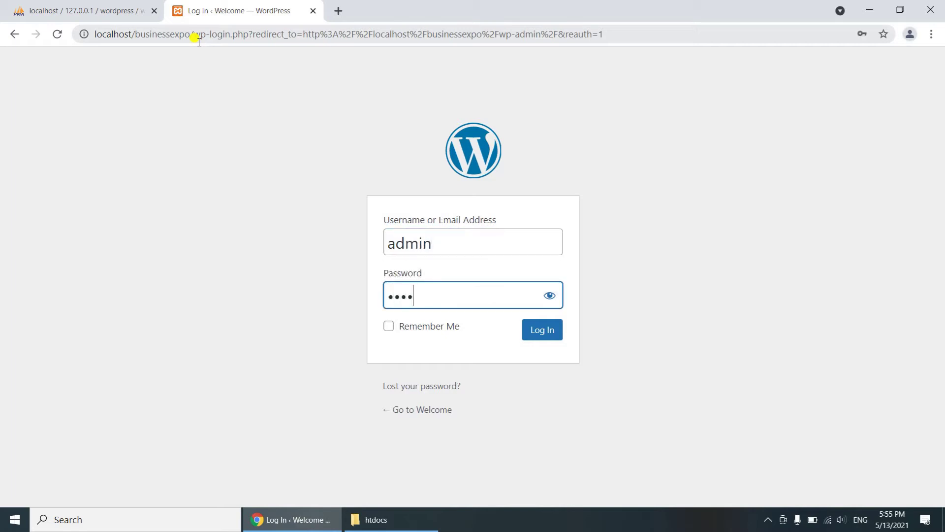
key("Return")
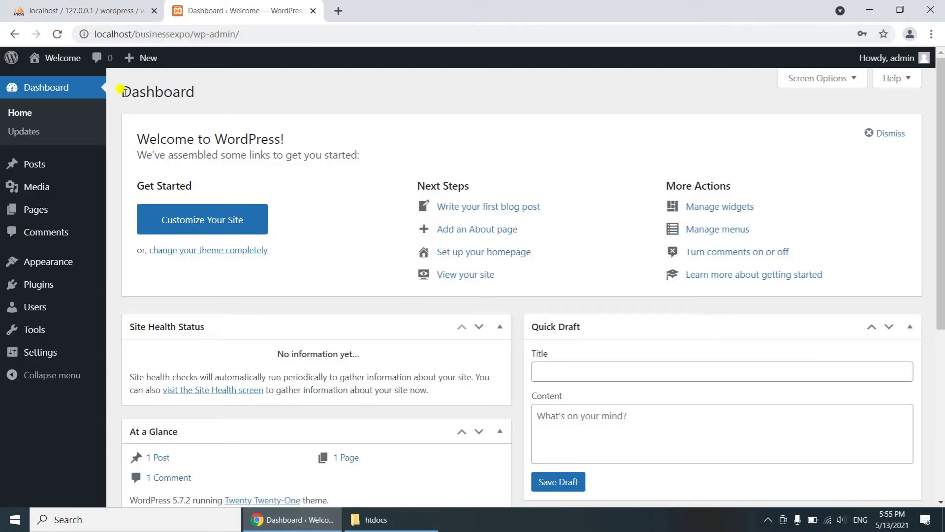
Step: Open the site's Themes page and look over the installed themes
mouse_move(59, 264)
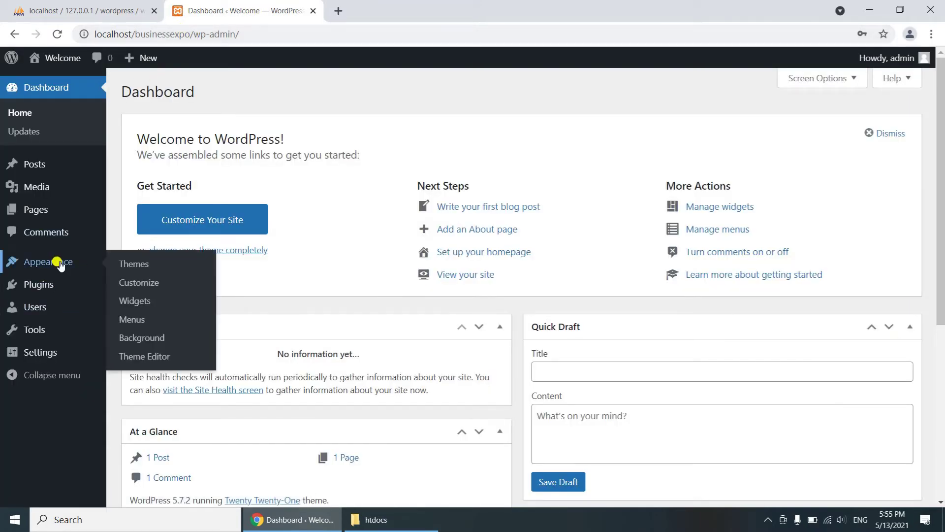
left_click(136, 266)
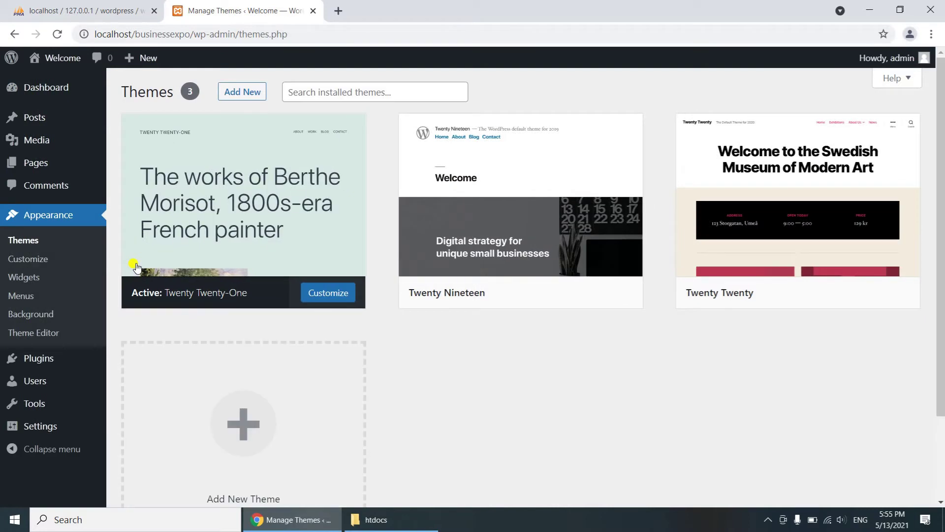
mouse_move(123, 266)
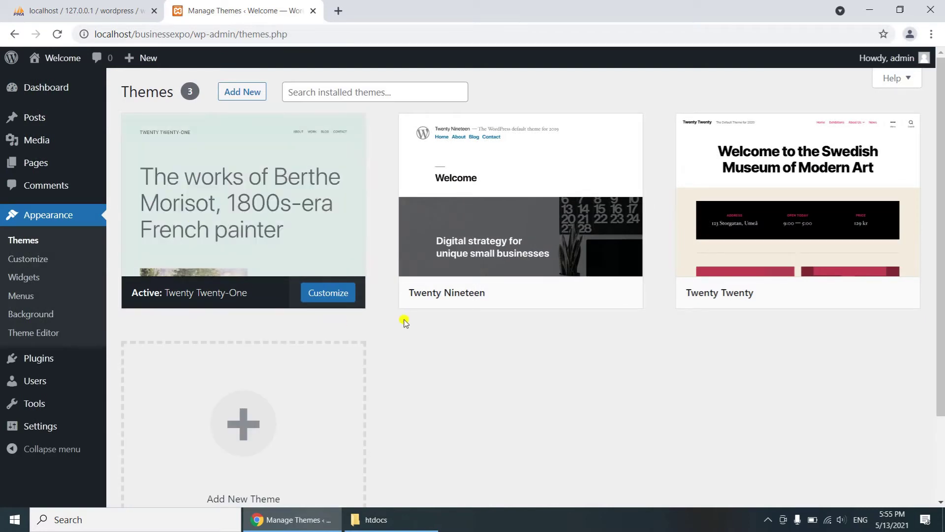
mouse_move(786, 261)
scroll(612, 268, "down", 2)
scroll(429, 226, "up", 2)
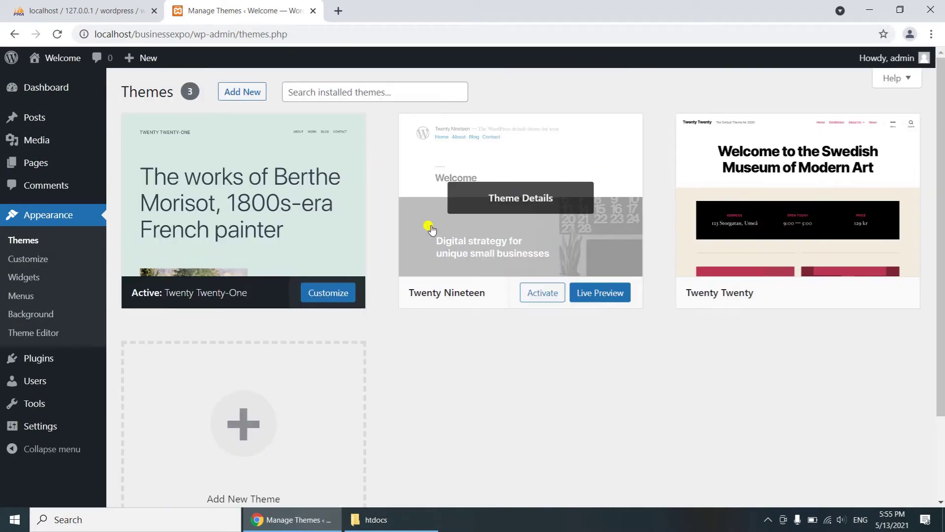
Step: Add a new theme by upload and start choosing its ZIP file
left_click(231, 93)
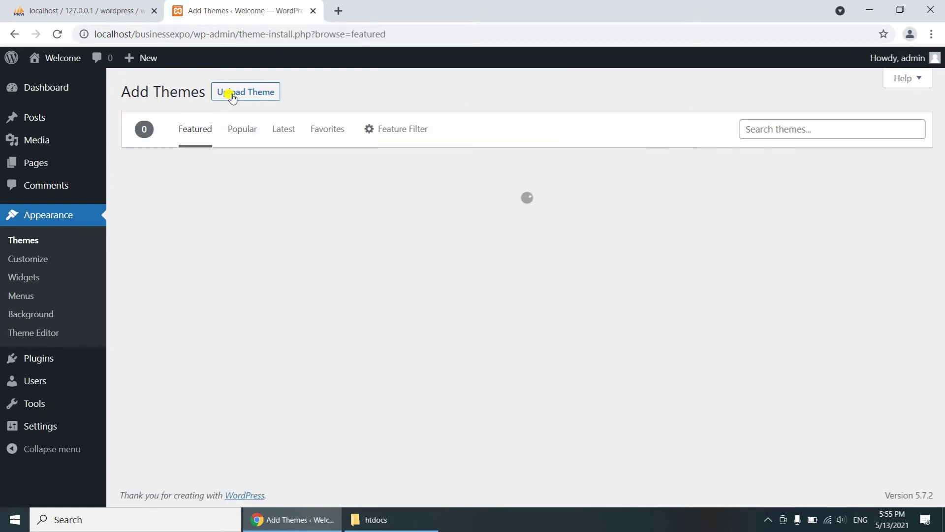
left_click(230, 94)
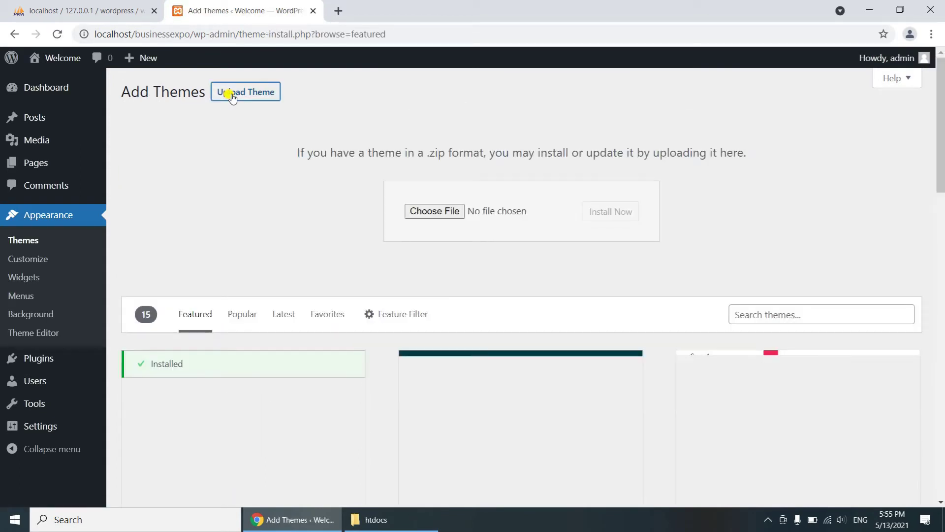
left_click(443, 209)
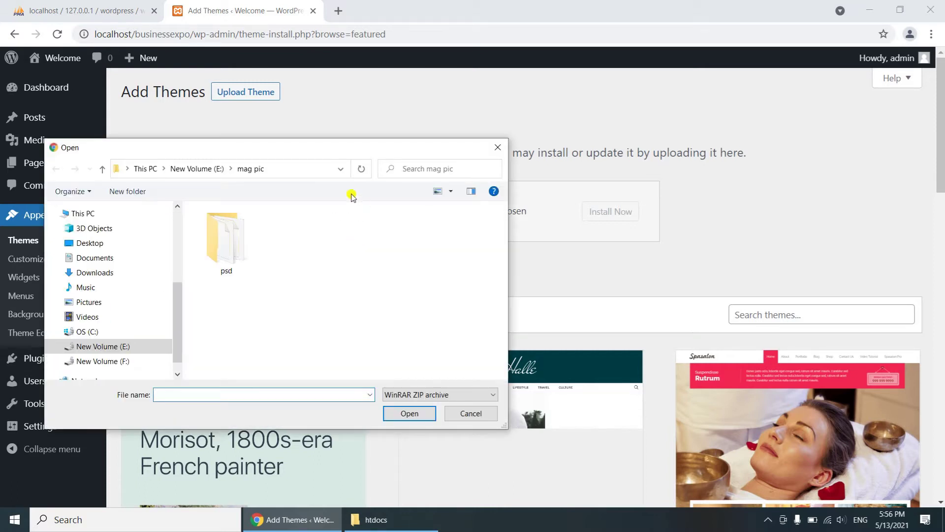
Step: Select businessexpo.0.0.5.zip from the xampp\theme folder on drive C: as the theme to upload
left_click(92, 334)
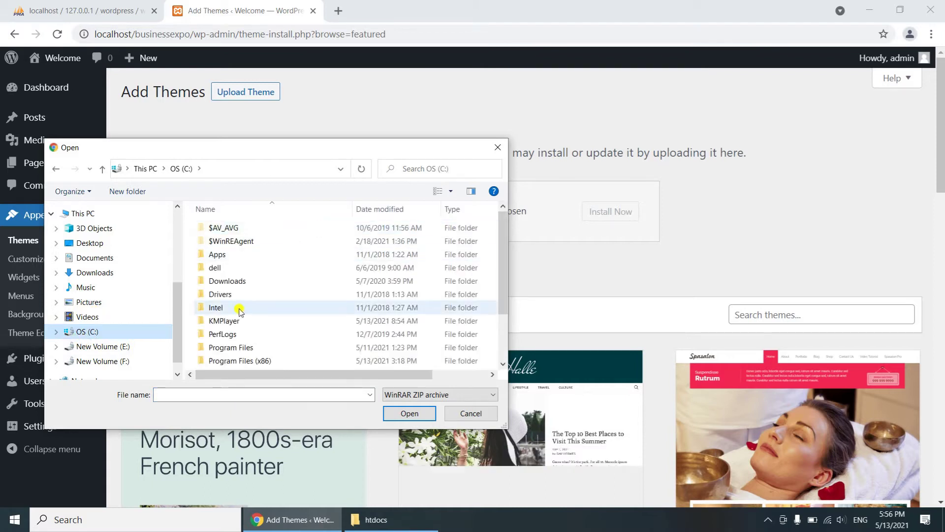
scroll(241, 310, "down", 2)
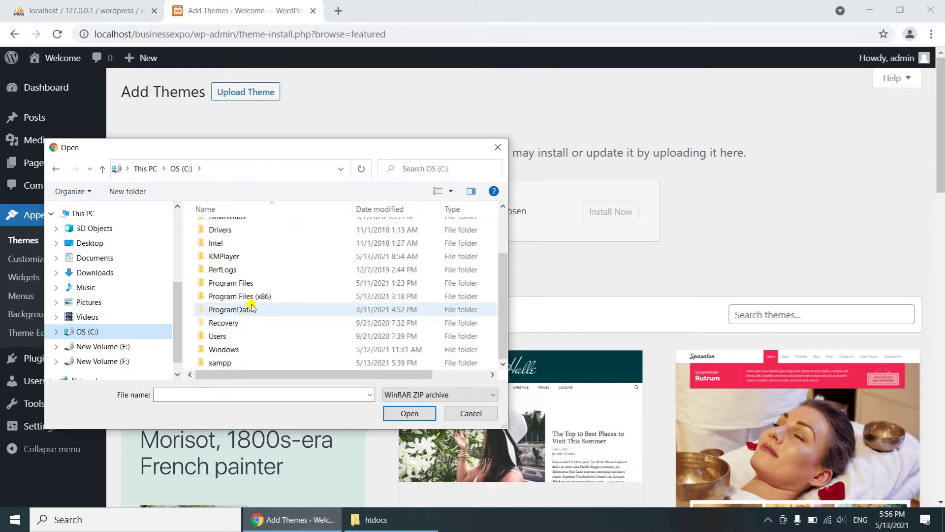
double_click(219, 363)
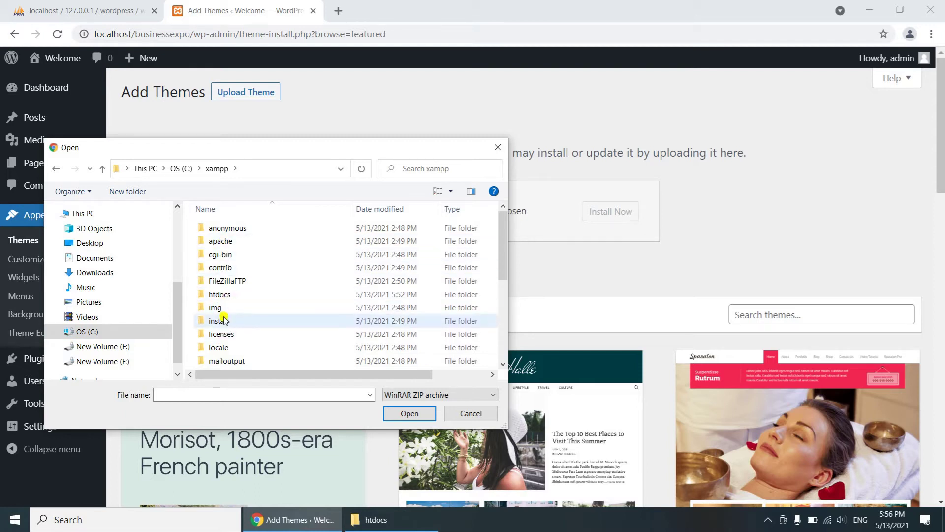
scroll(230, 341, "down", 4)
scroll(229, 341, "up", 2)
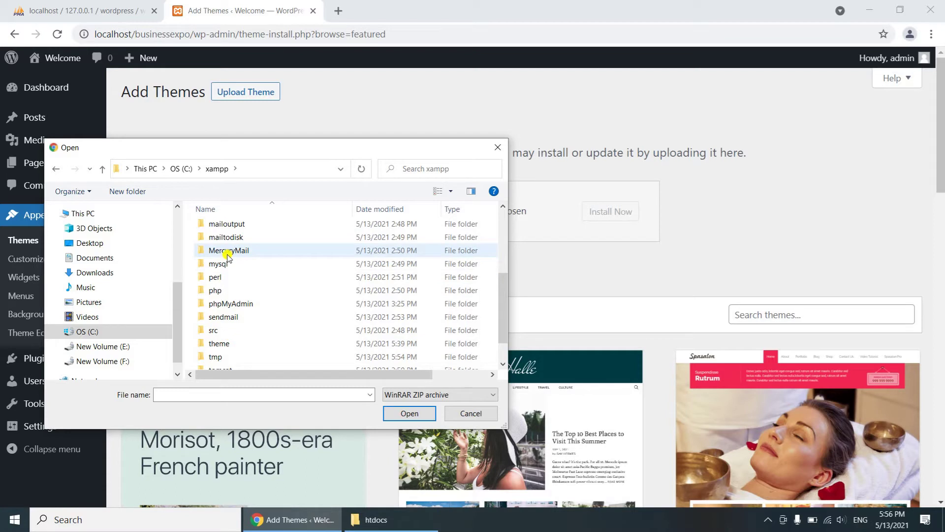
scroll(228, 307, "up", 1)
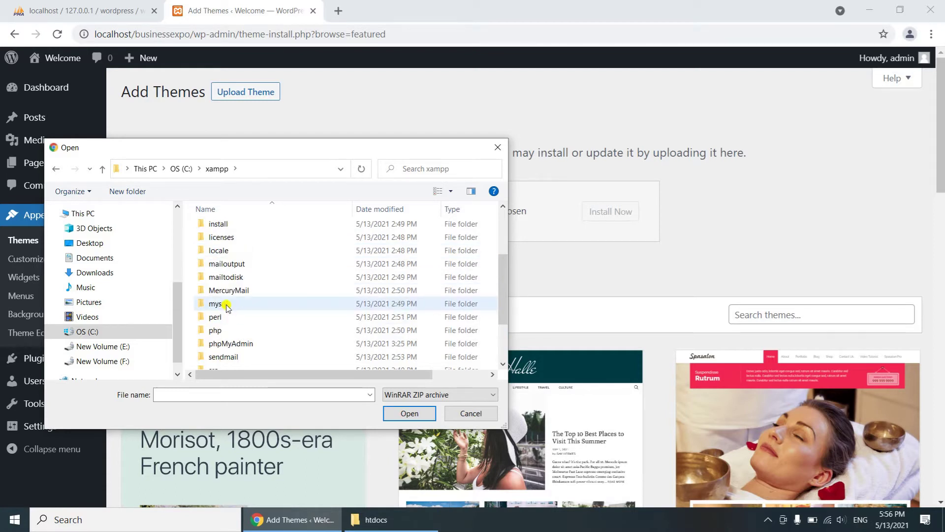
left_click(226, 267)
key("t")
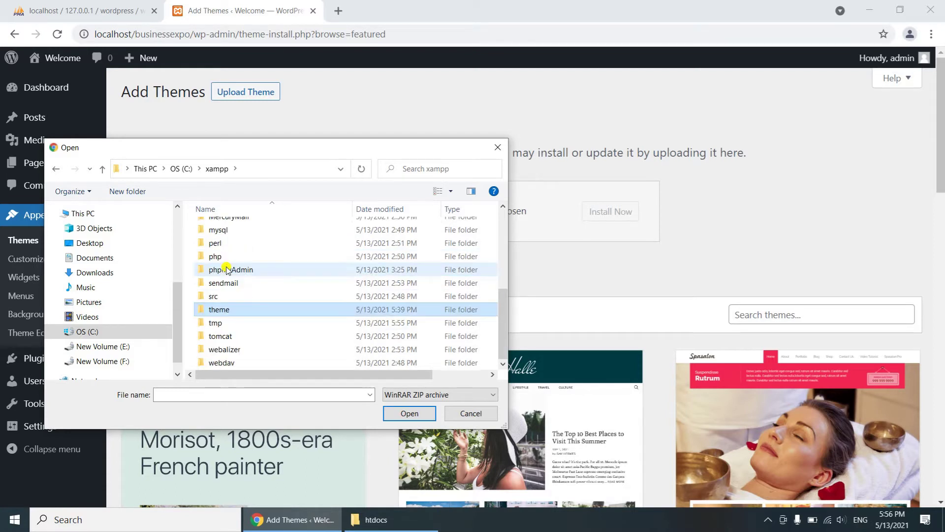
key("Return")
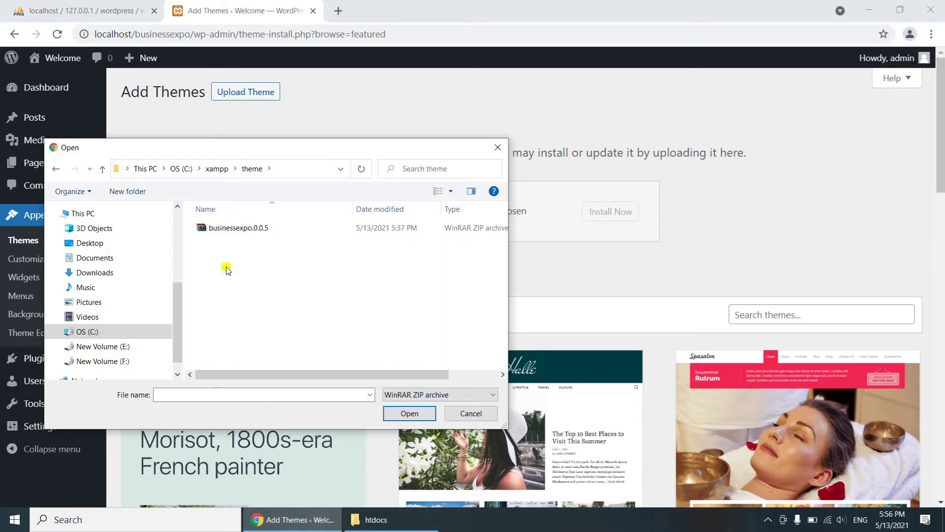
left_click(240, 229)
double_click(240, 228)
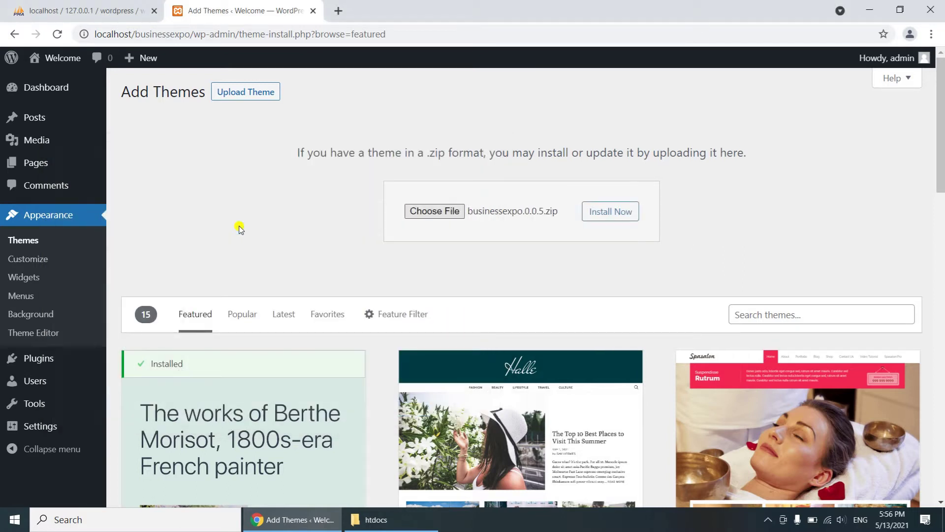
Step: Install and activate the uploaded BusinessExpo theme, and get started with it to open the customizer
left_click(623, 218)
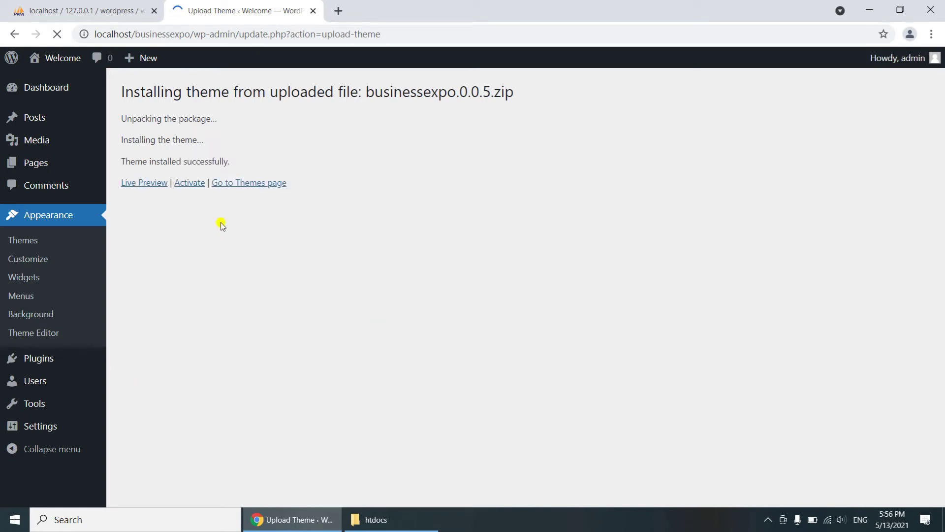
left_click(195, 184)
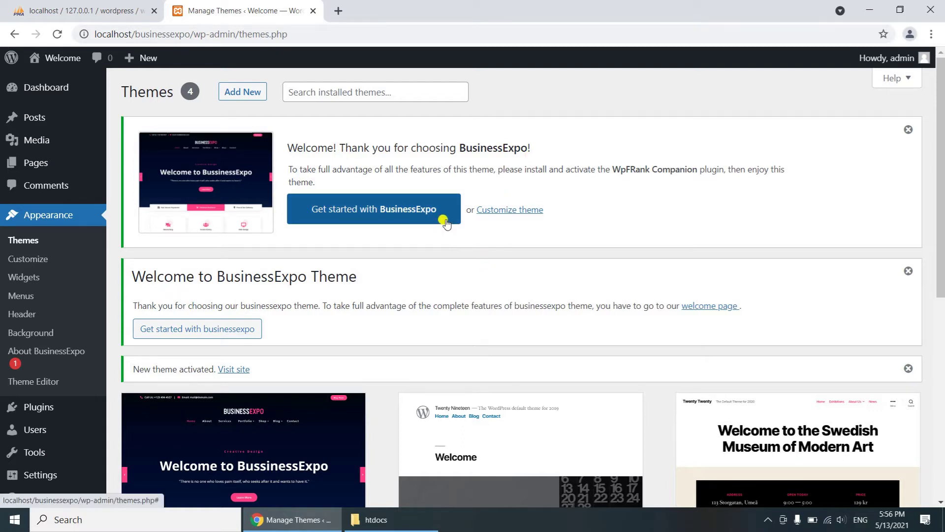
scroll(446, 220, "down", 1)
scroll(447, 220, "down", 3)
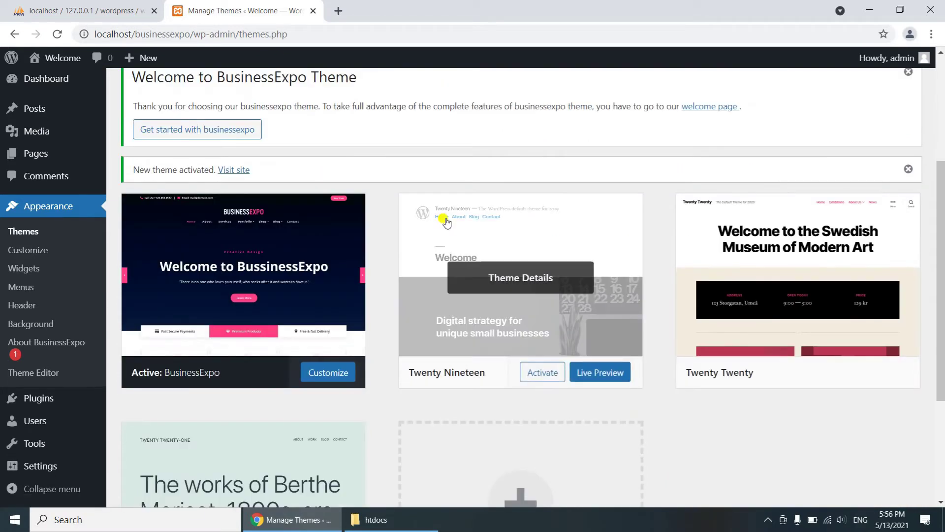
scroll(446, 220, "down", 3)
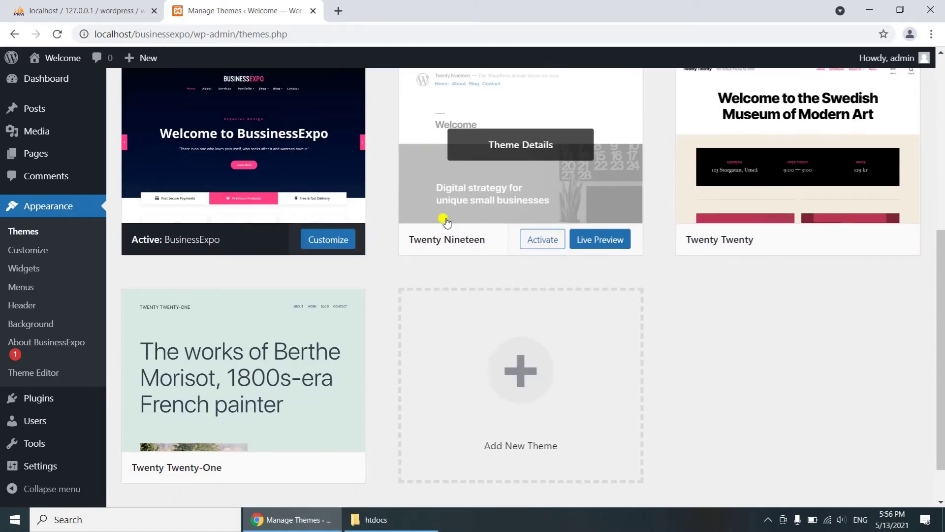
scroll(446, 220, "up", 7)
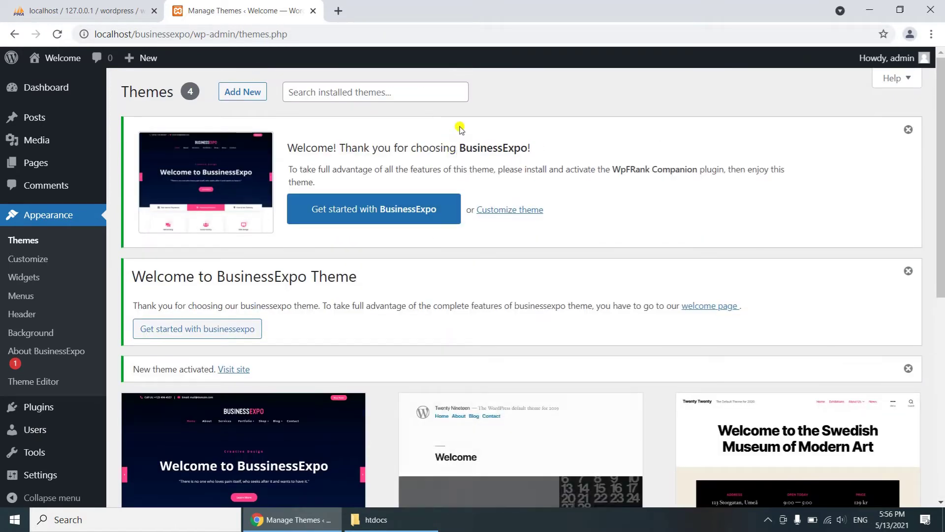
left_click(399, 220)
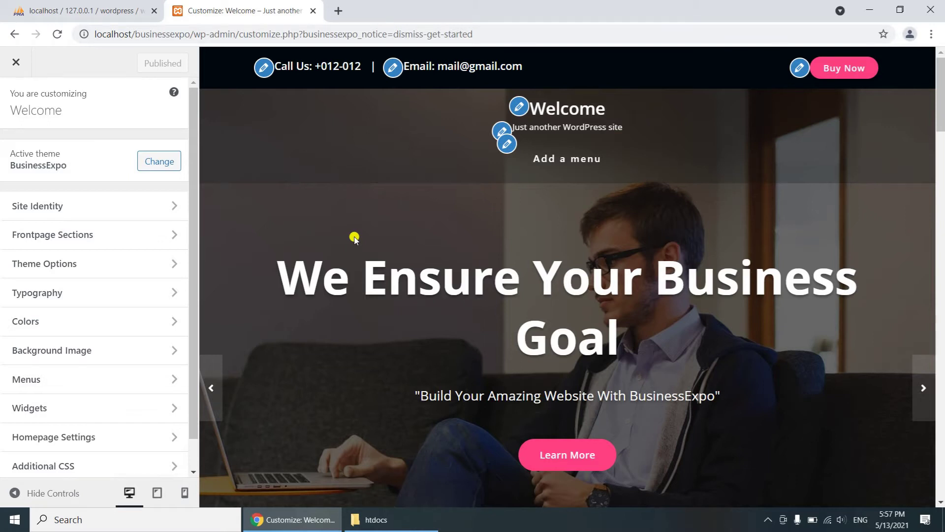
Step: Examine the homepage preview from the slider through the services, testimonials, blog and experts sections down to the footer
scroll(355, 238, "down", 4)
scroll(355, 238, "up", 4)
scroll(354, 238, "down", 2)
scroll(355, 237, "up", 2)
scroll(355, 238, "down", 3)
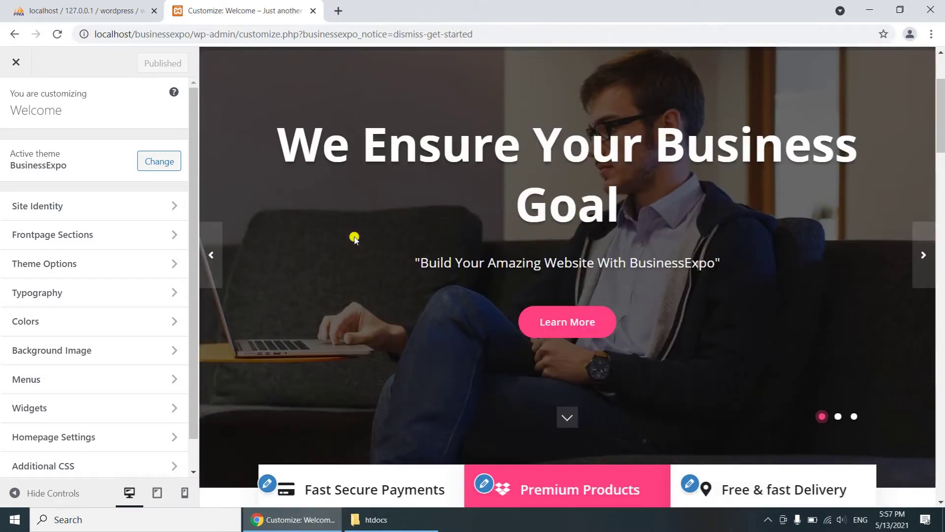
scroll(355, 238, "down", 3)
scroll(355, 238, "down", 4)
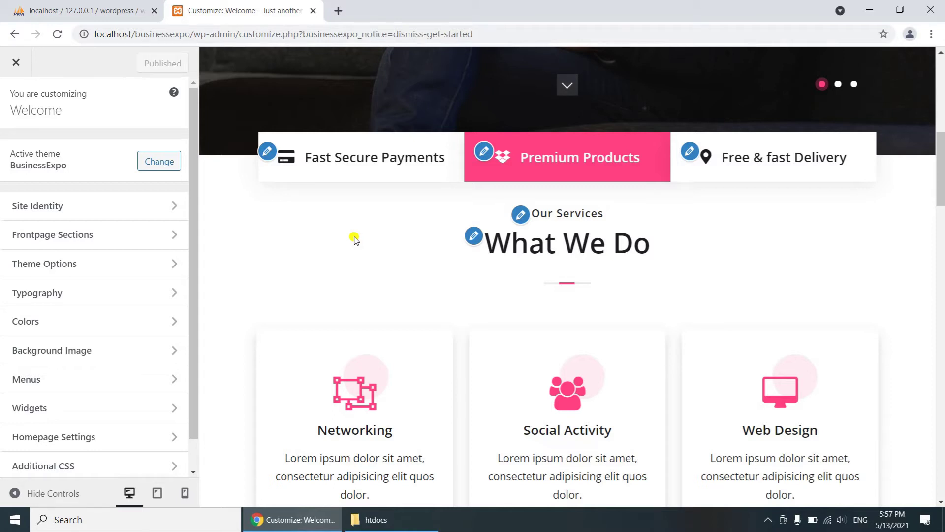
scroll(354, 239, "down", 8)
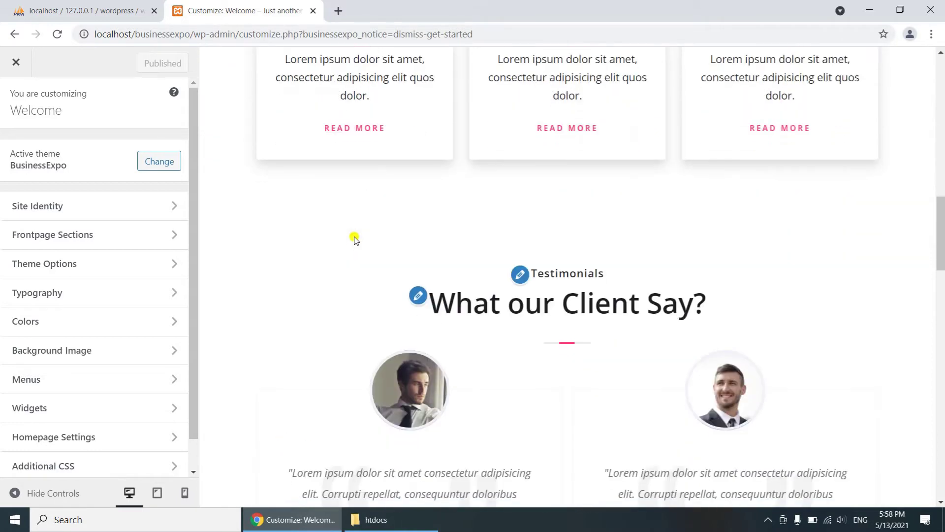
scroll(354, 238, "down", 1)
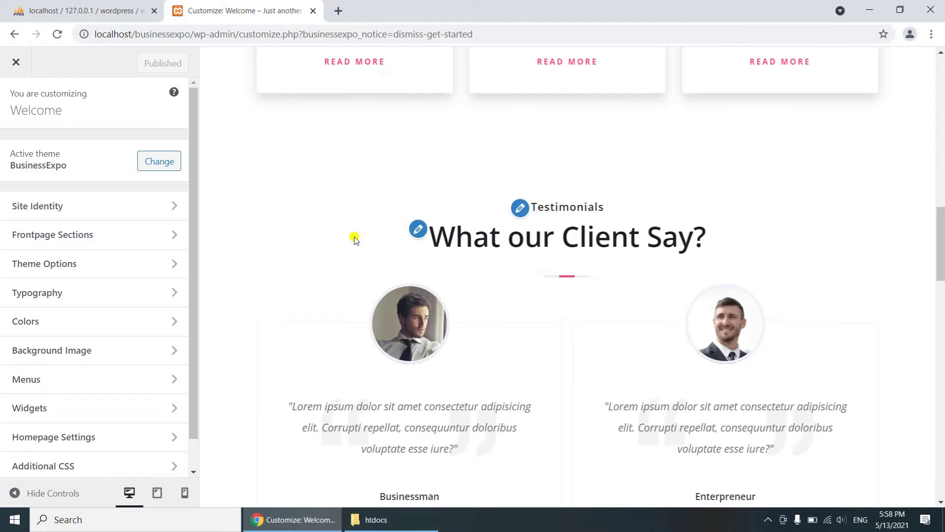
scroll(354, 238, "down", 2)
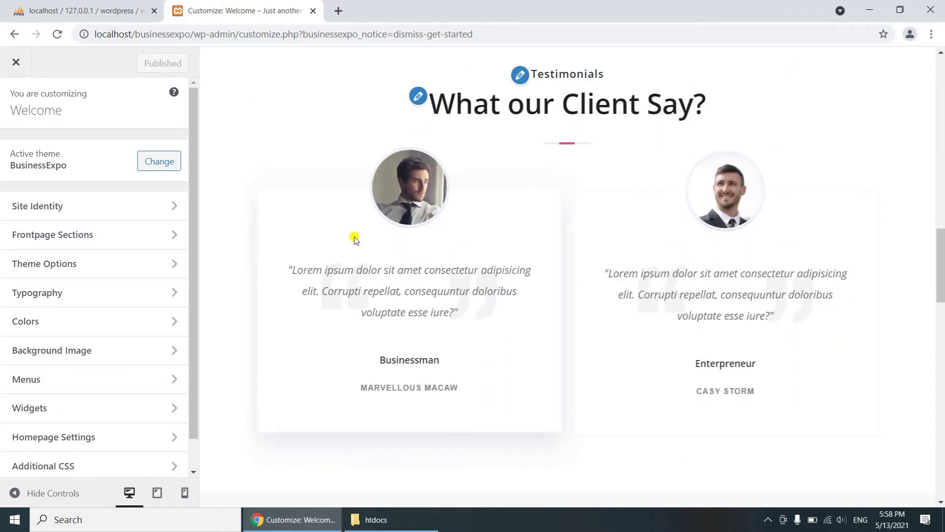
scroll(354, 239, "down", 12)
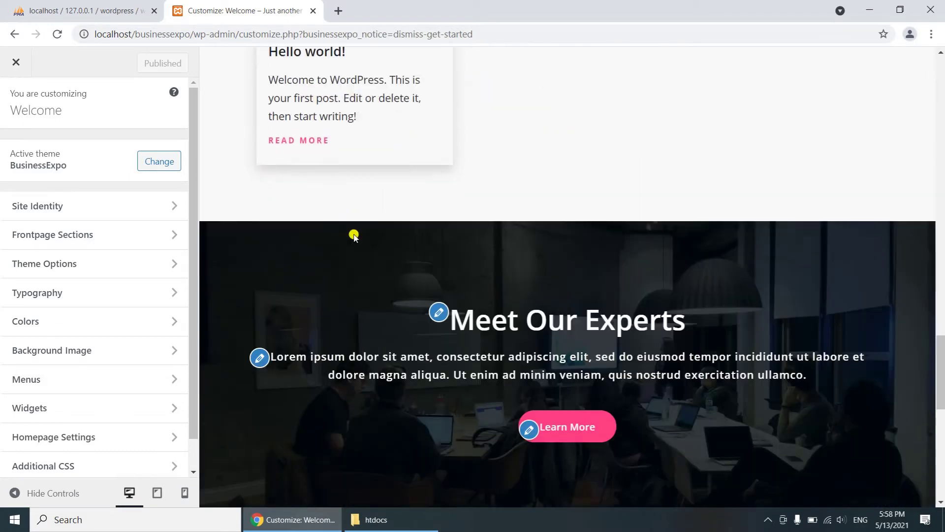
scroll(354, 236, "down", 8)
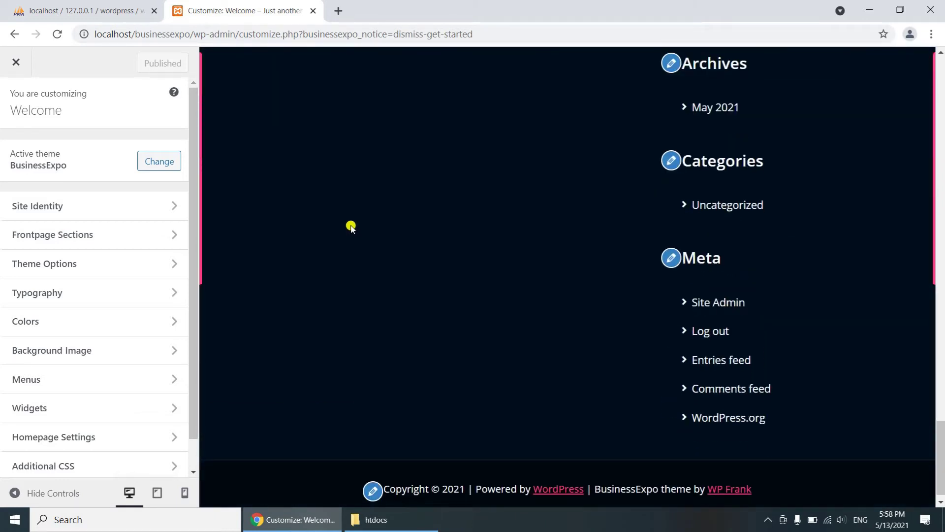
Step: Set the tagline to "Go Digital" in the Site Identity settings
left_click(44, 201)
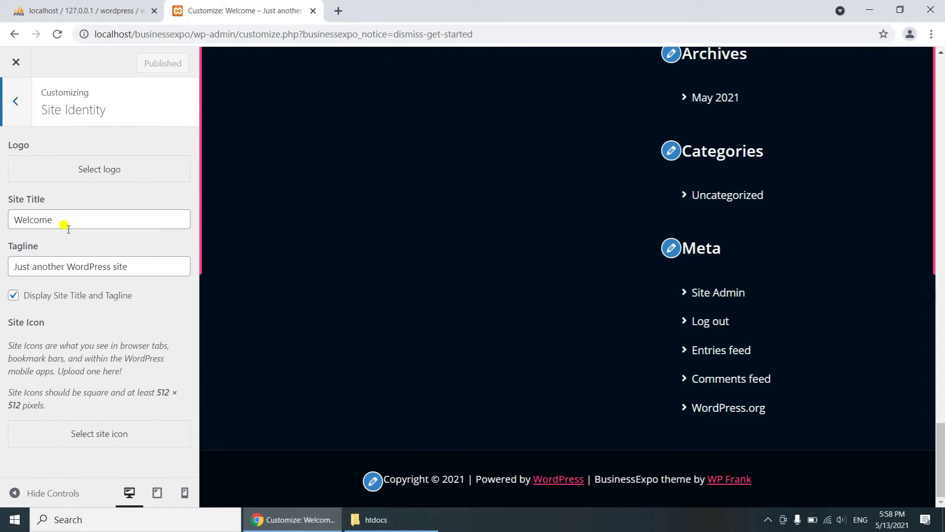
left_click(132, 266)
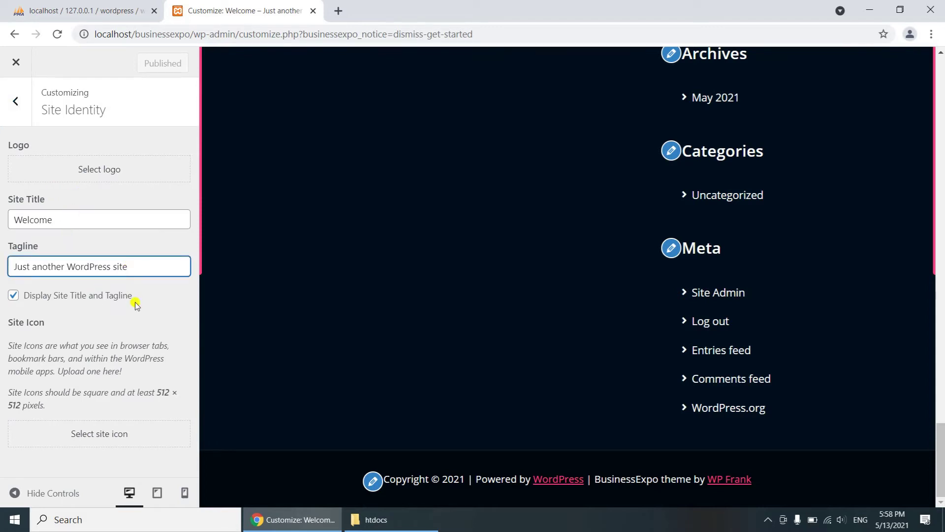
key("ctrl+a")
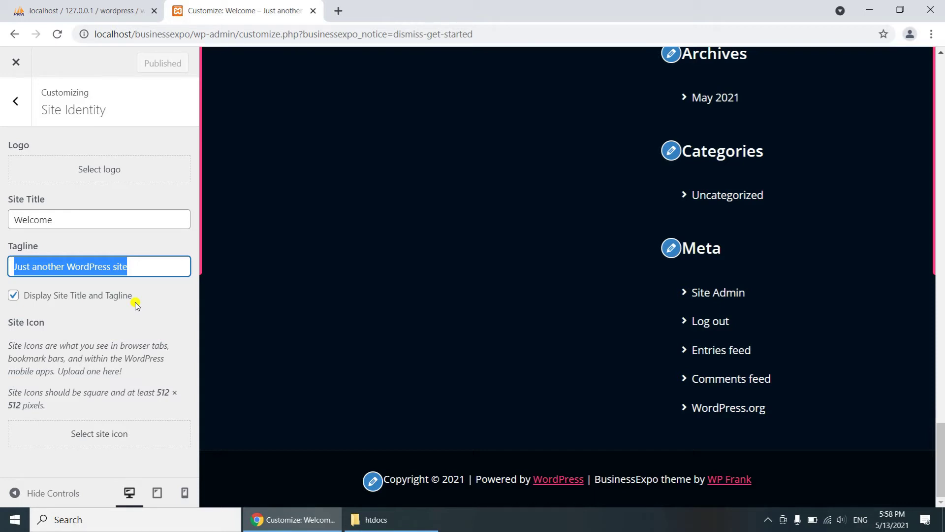
type("Go Digital")
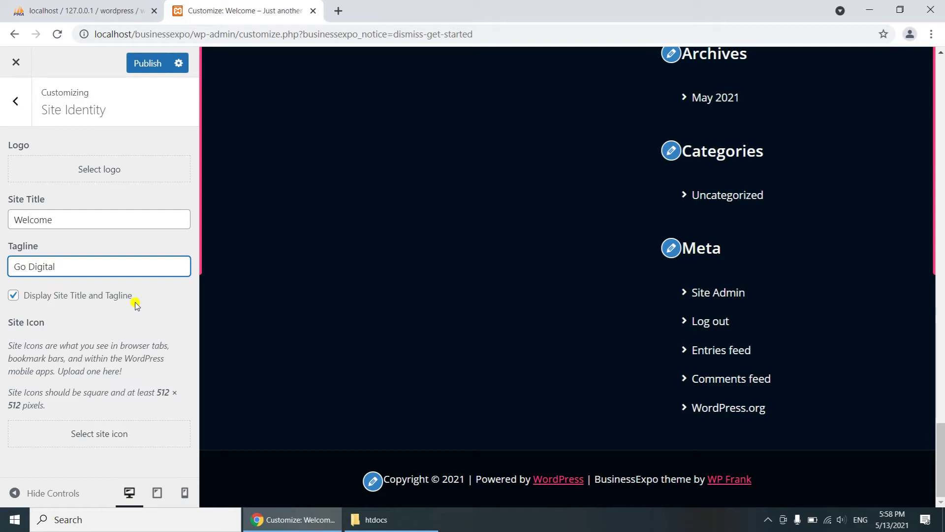
Step: Set the site title to "Business Insider" and publish the site identity changes
left_click(83, 219)
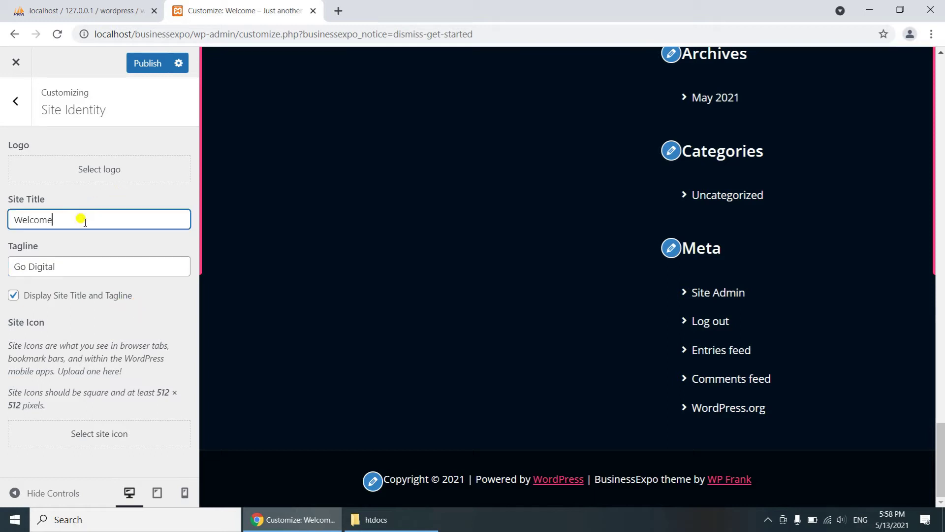
double_click(85, 222)
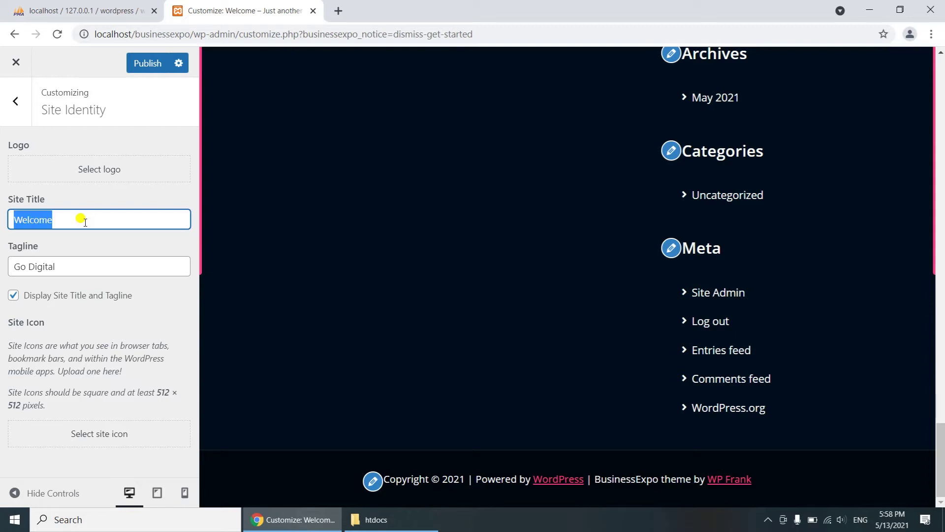
type("Busi")
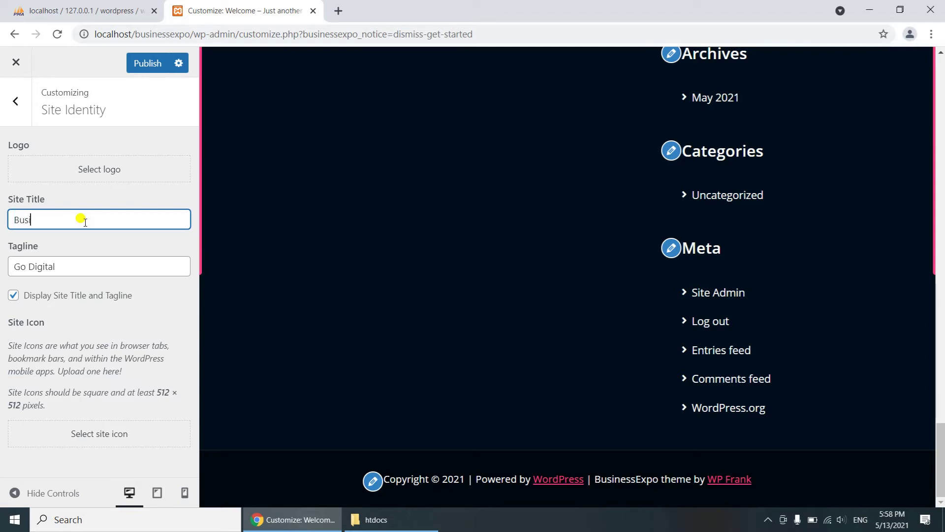
type("ness Insider")
left_click(150, 63)
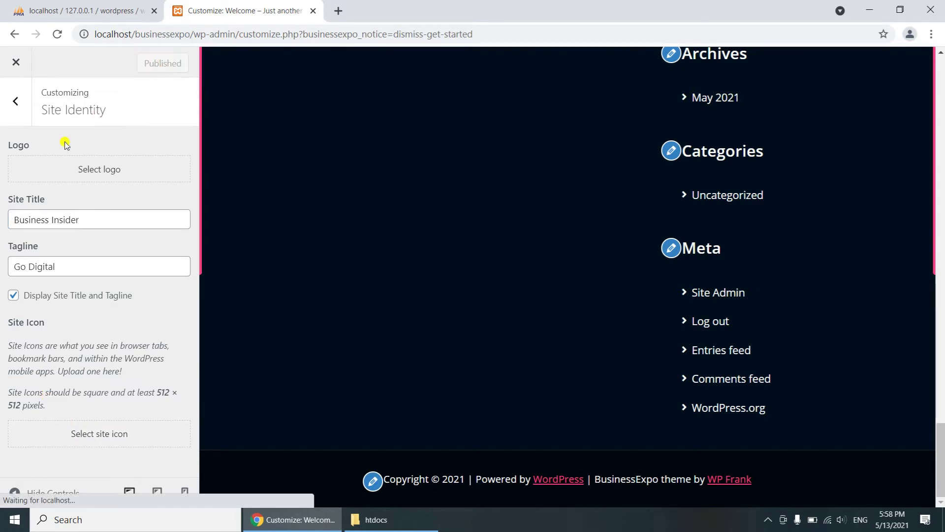
Step: Open the Slider Settings of the Frontpage Sections and review the feature options and the homepage slides in the preview
left_click(18, 107)
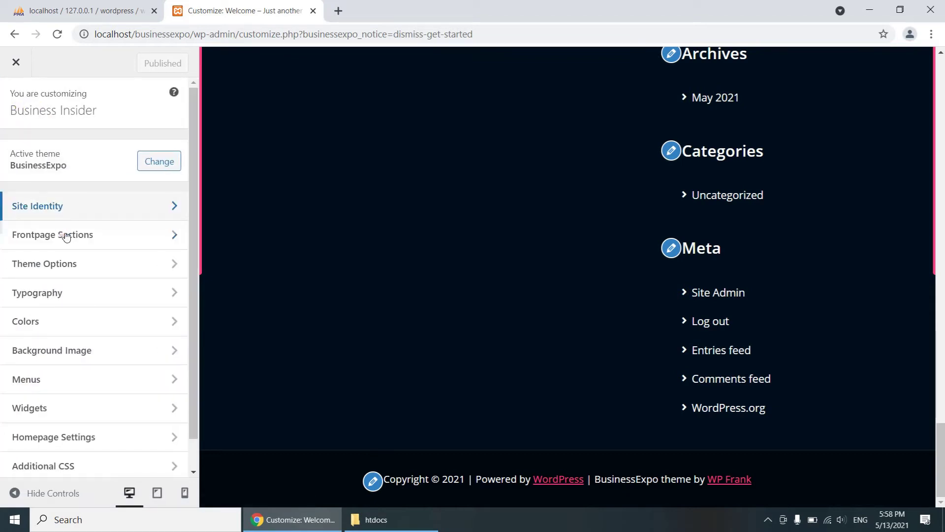
left_click(101, 237)
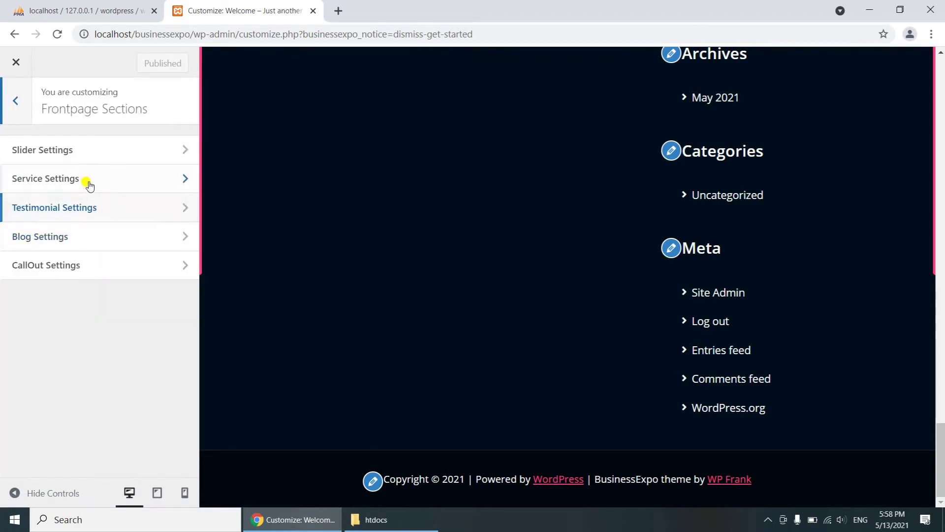
left_click(104, 149)
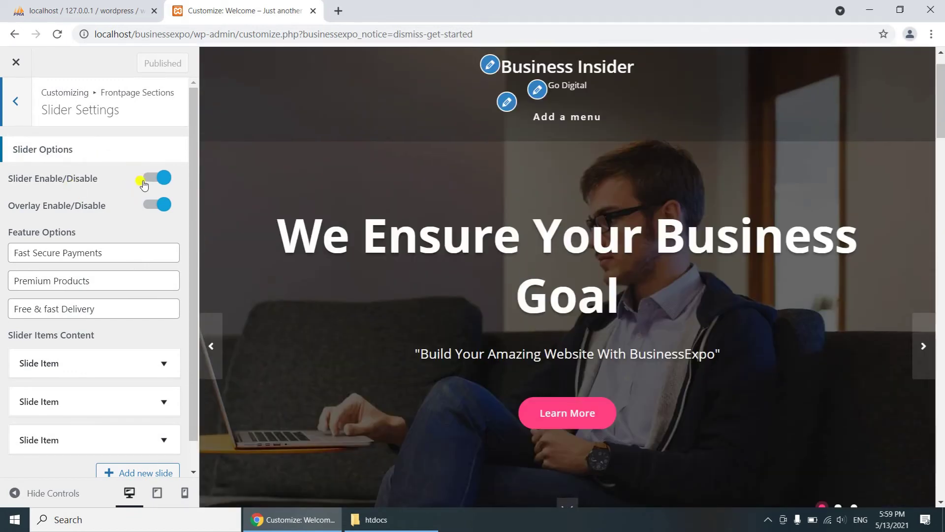
scroll(134, 222, "down", 1)
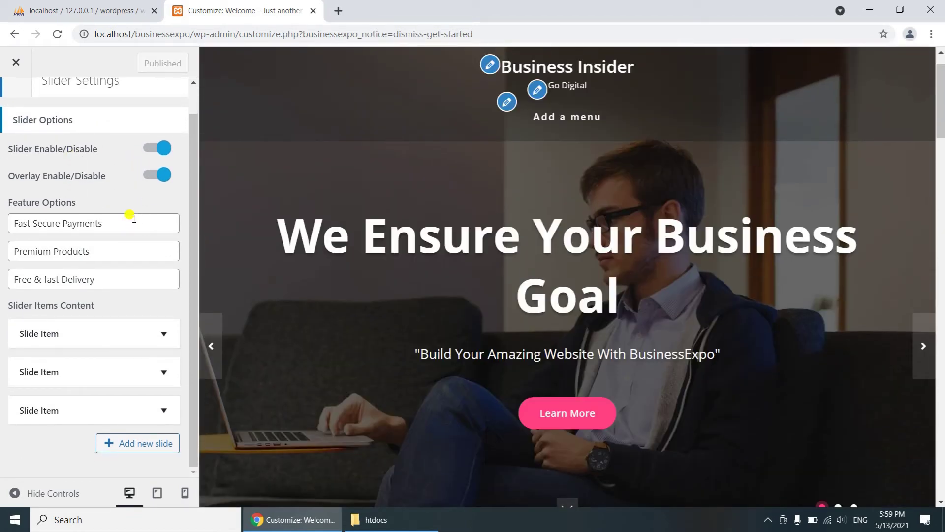
left_click(114, 224)
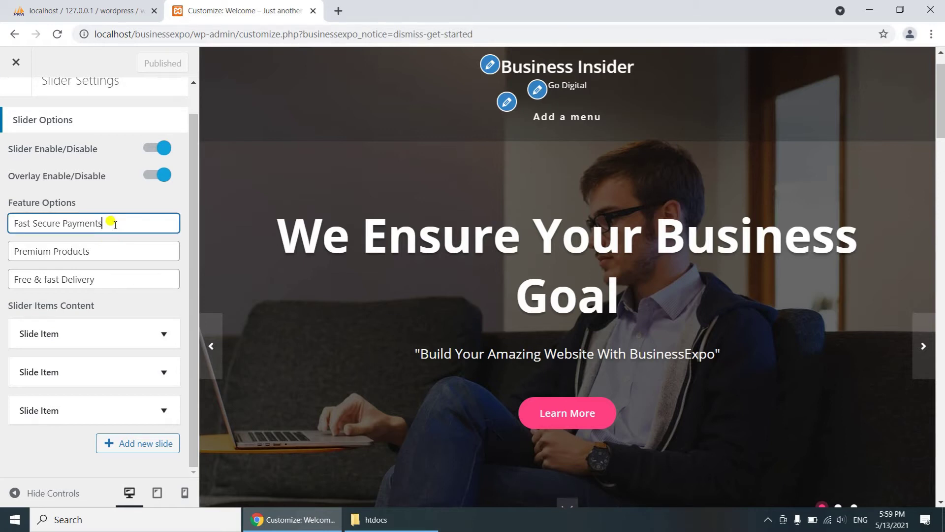
left_click(110, 252)
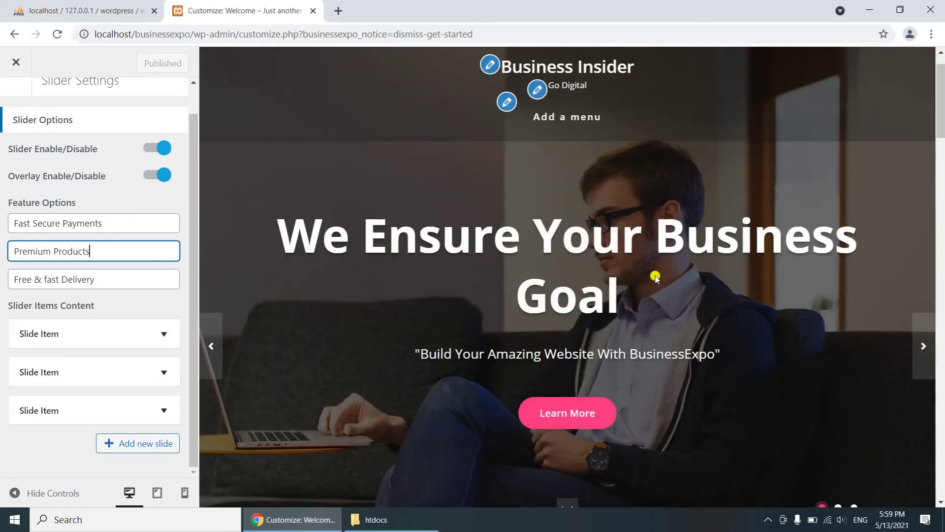
left_click(920, 346)
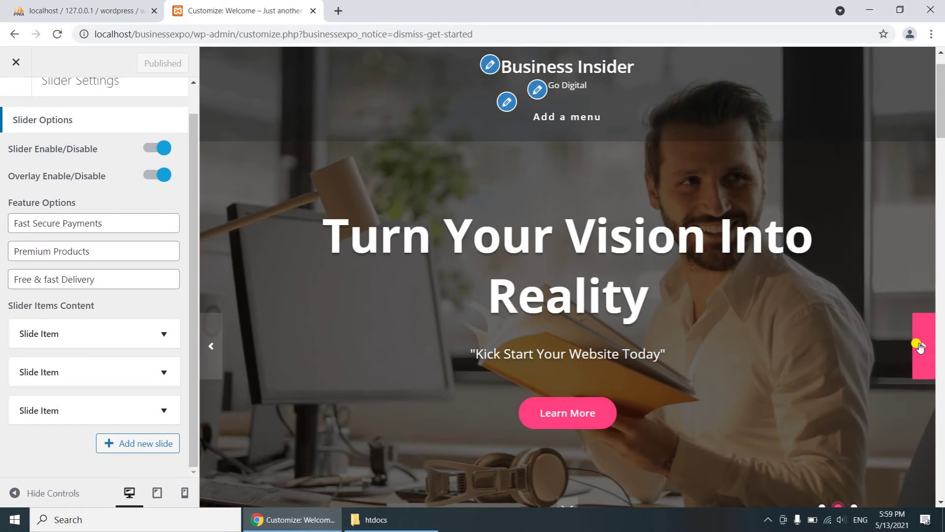
left_click(919, 346)
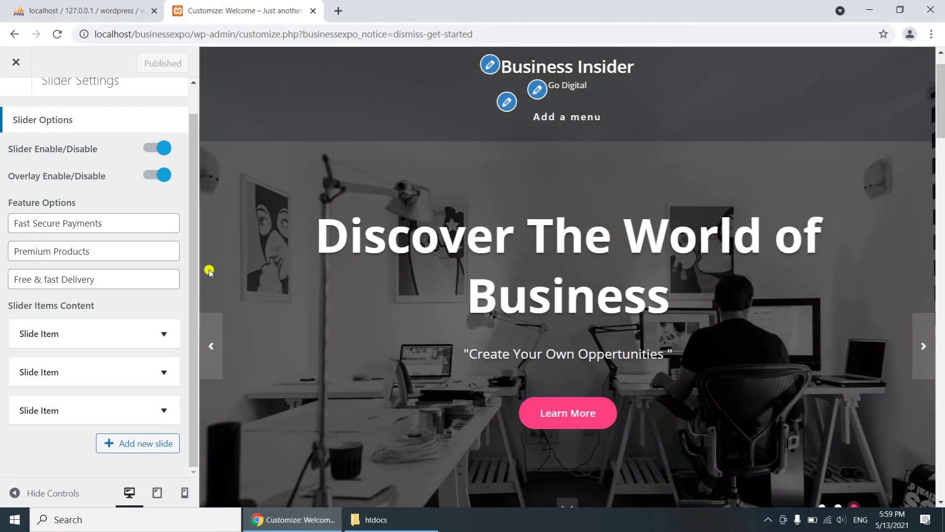
Step: Expand the first and second slide items to examine their content fields, and show the second slide in the preview
left_click(166, 337)
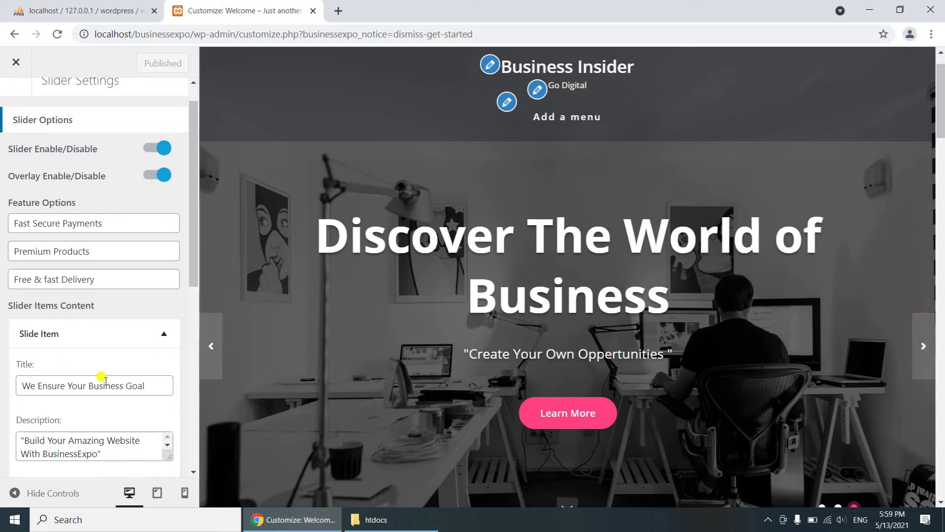
scroll(99, 382, "down", 4)
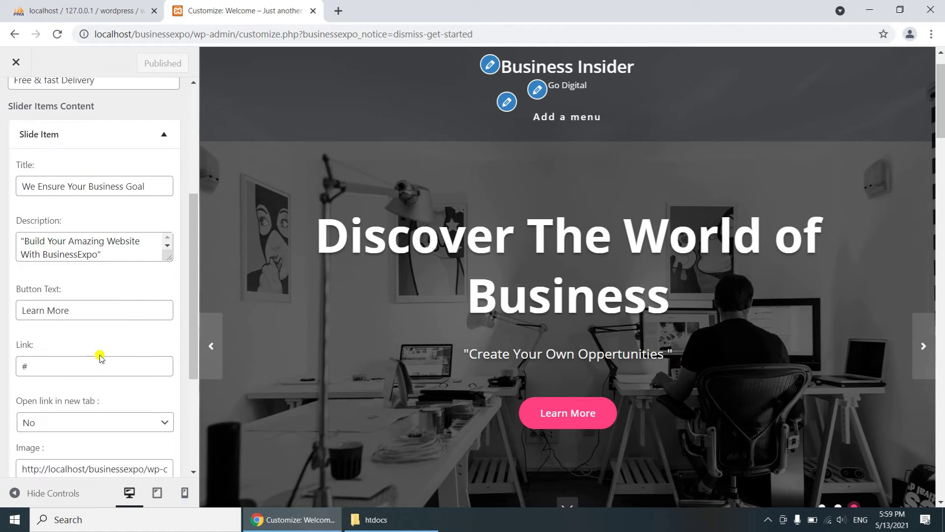
scroll(102, 339, "down", 3)
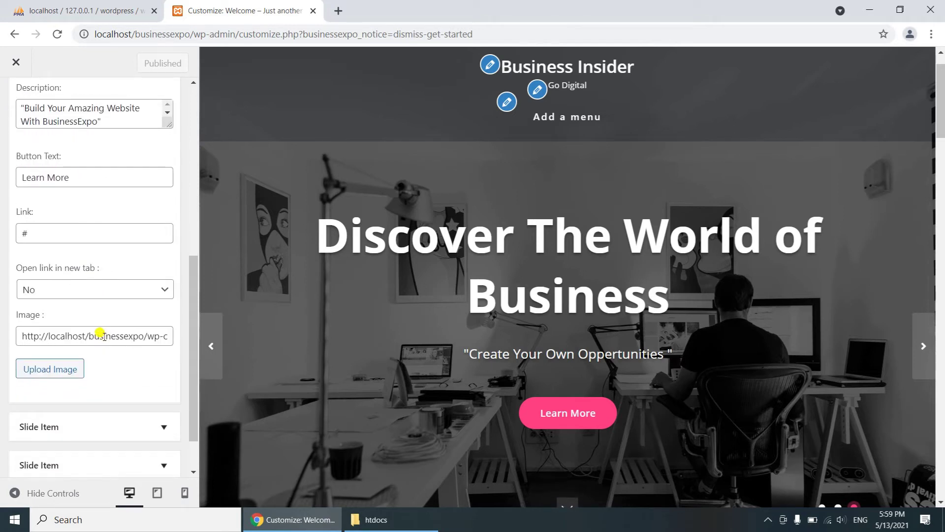
scroll(95, 315, "down", 1)
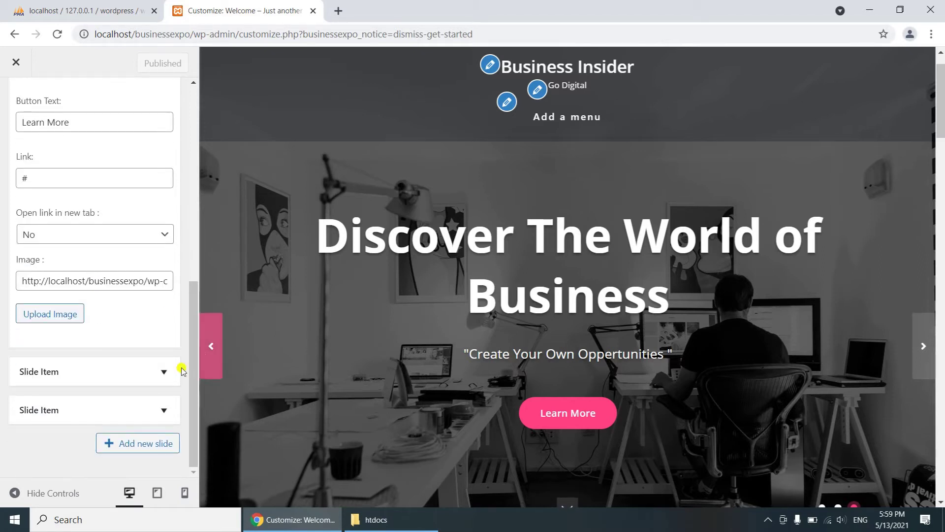
left_click(165, 370)
scroll(166, 371, "down", 3)
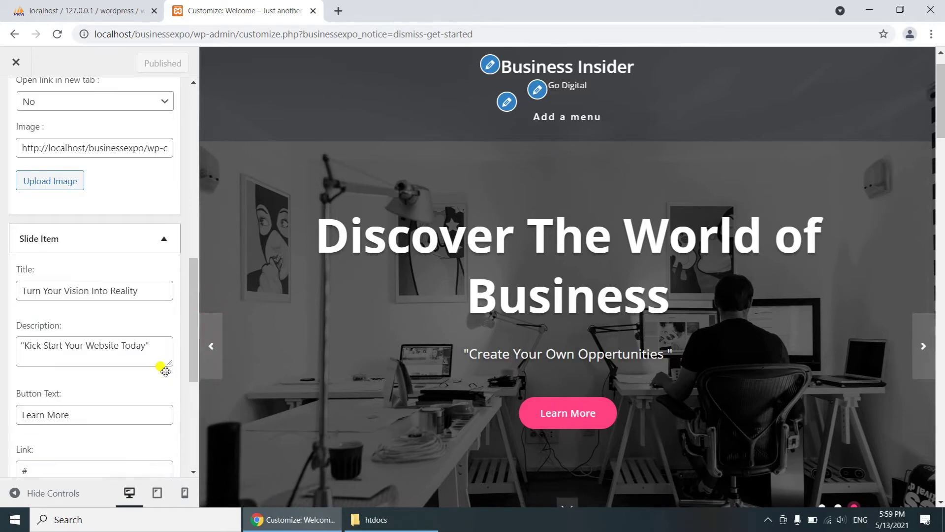
left_click(212, 333)
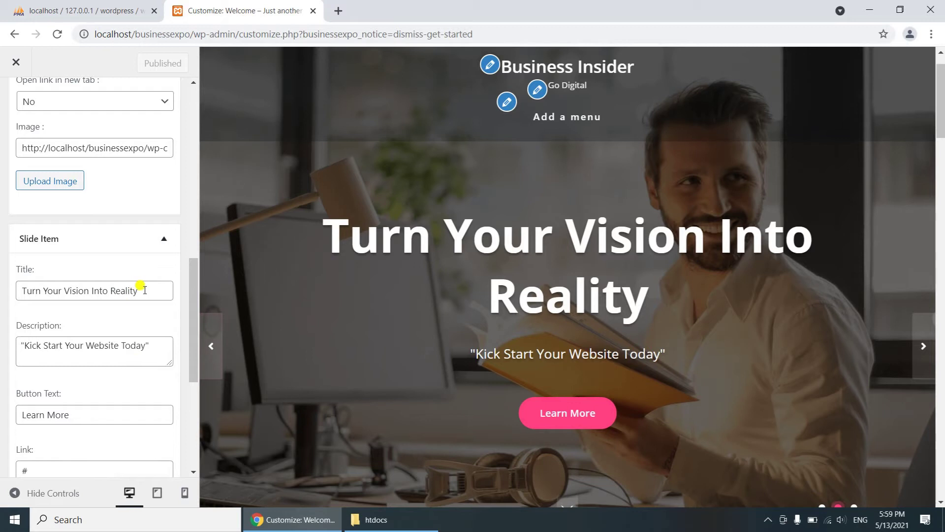
Step: Expand the third slide item to examine its content fields, and show the third slide in the preview
scroll(143, 289, "down", 1)
scroll(142, 288, "down", 3)
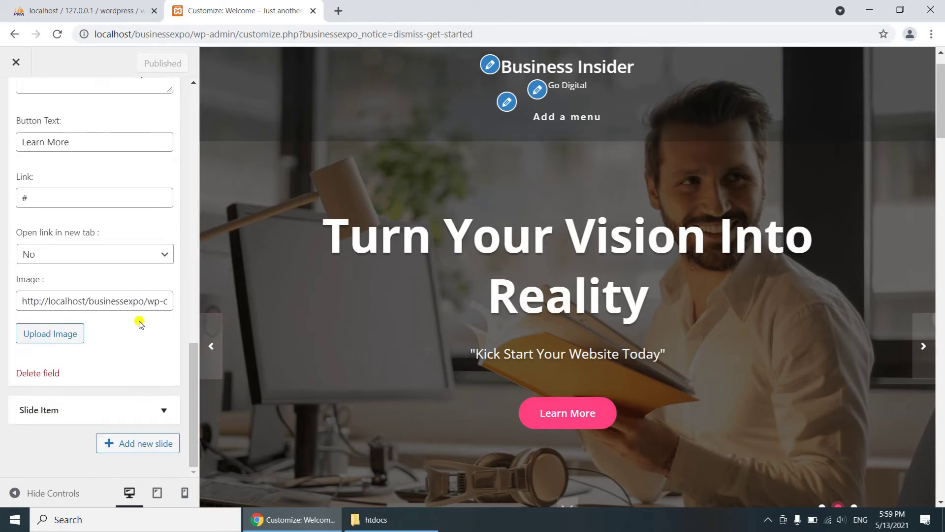
left_click(158, 411)
scroll(159, 410, "down", 2)
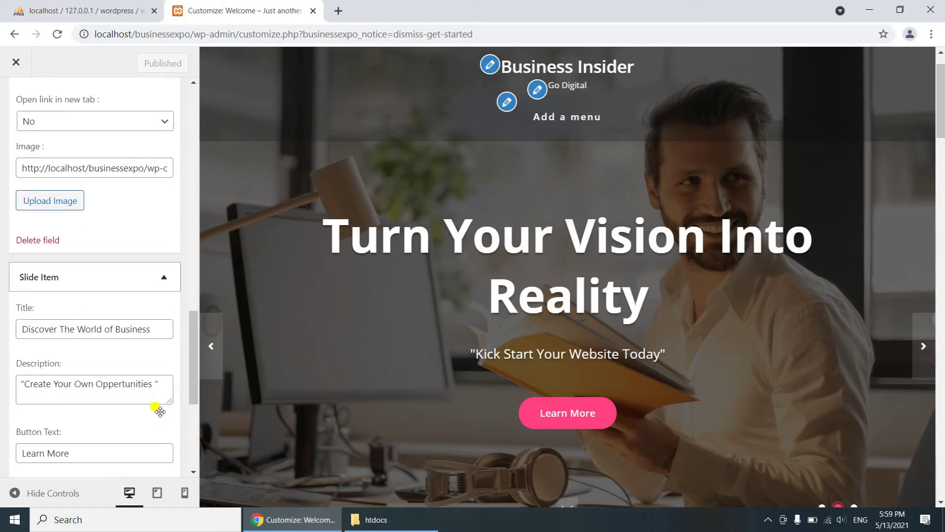
scroll(869, 265, "down", 3)
scroll(856, 271, "up", 3)
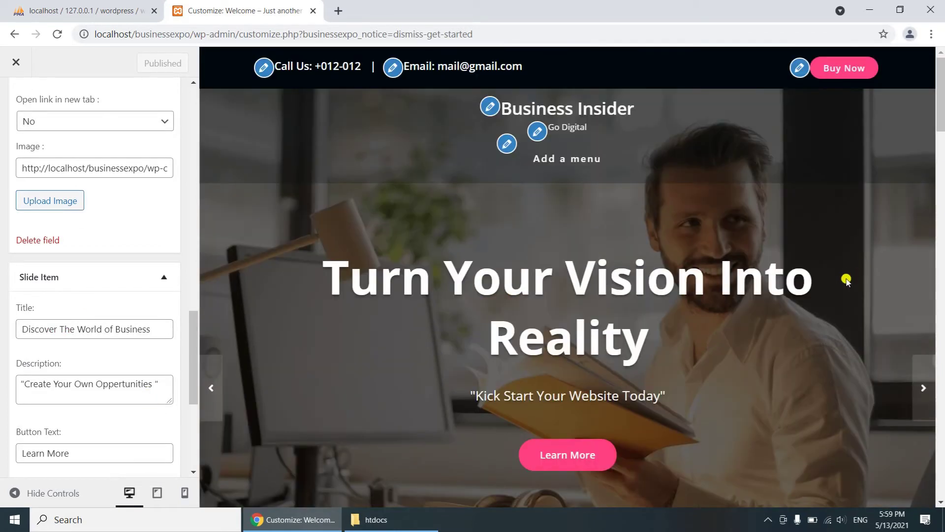
left_click(922, 391)
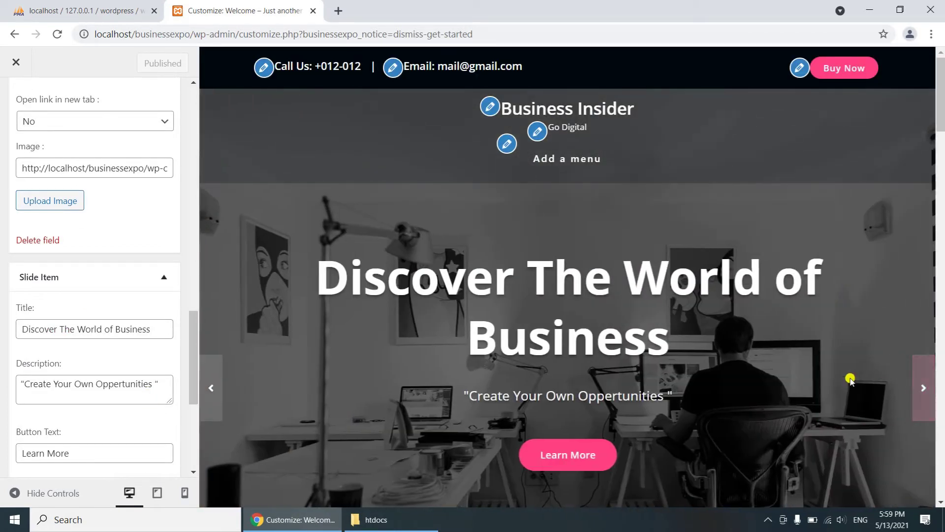
scroll(158, 214, "up", 6)
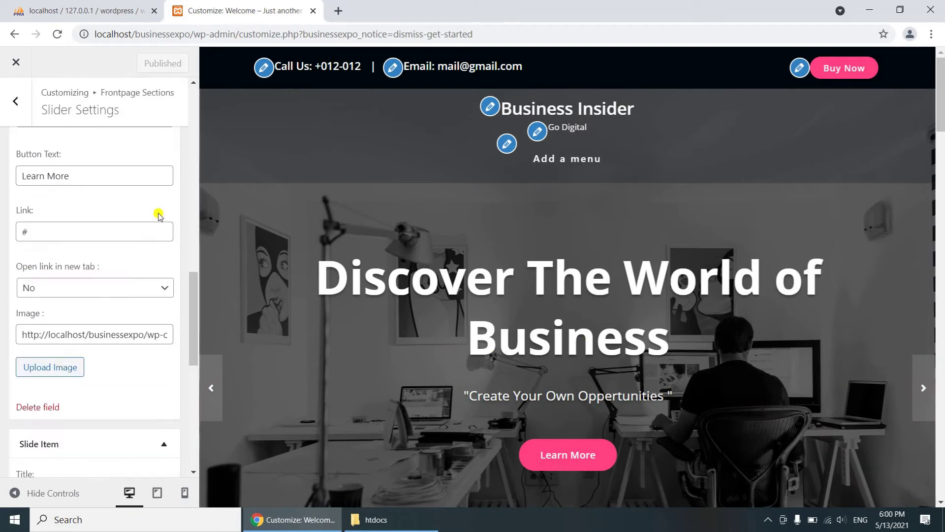
Step: Set the title of the third slide item to "Make 5 Figure Income"
scroll(158, 215, "down", 13)
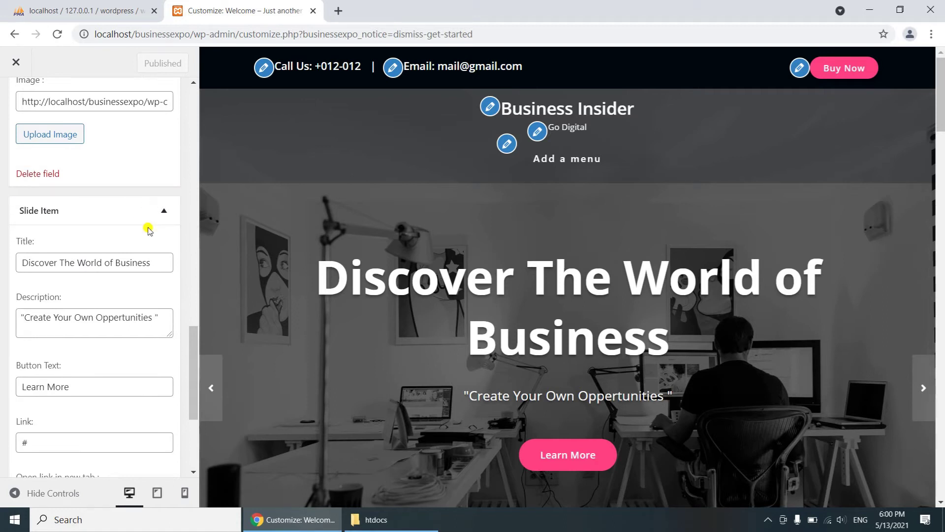
left_click(157, 261)
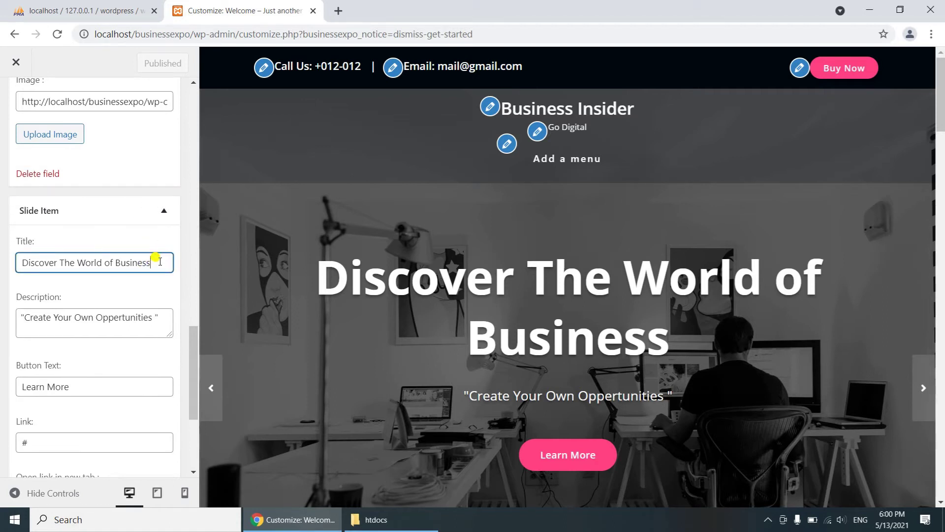
key("ctrl+a")
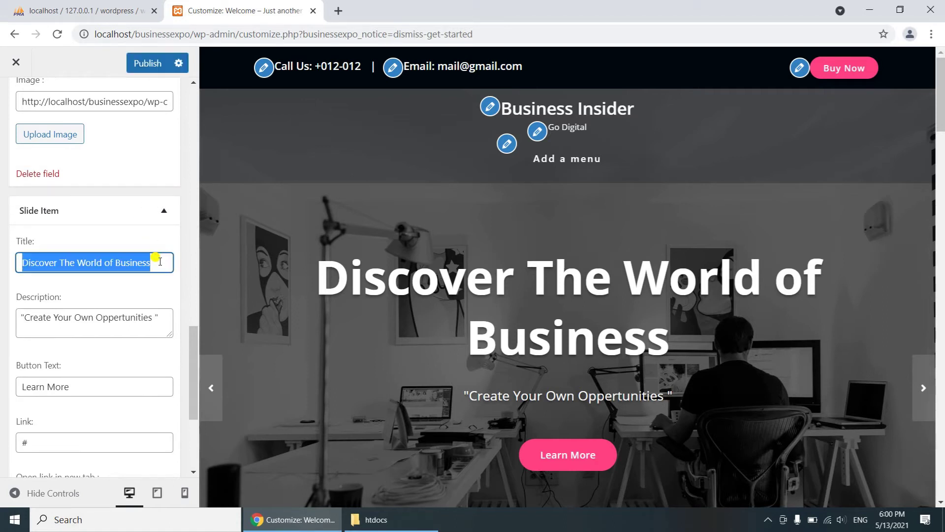
type("Make")
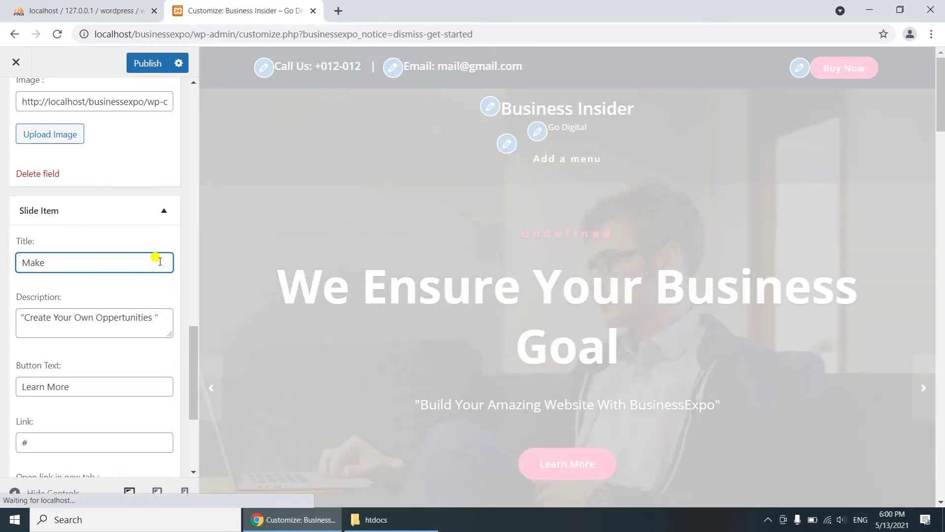
type(" 5 ")
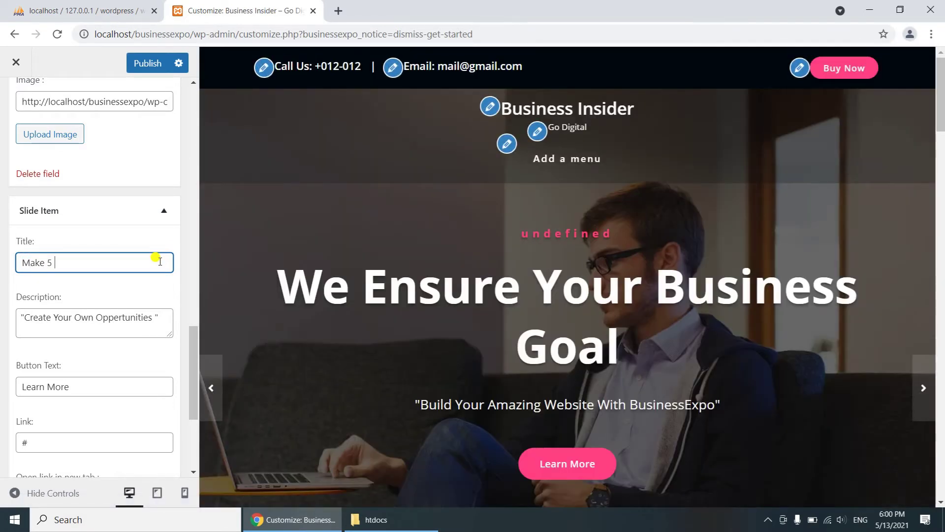
type("Fi")
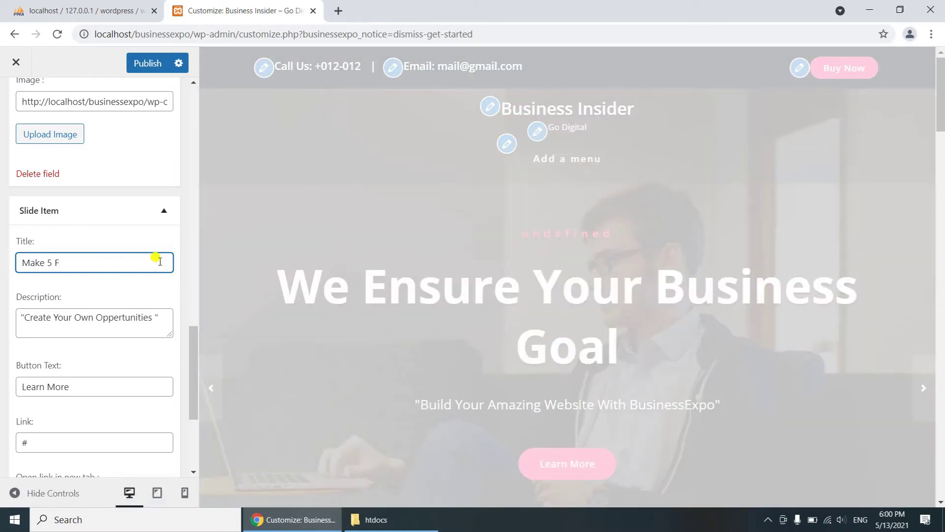
type("gure Income")
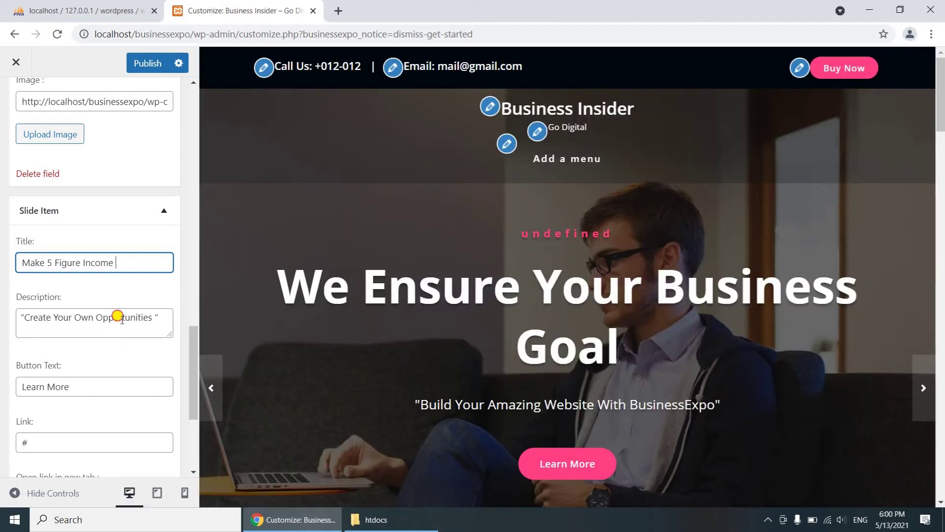
Step: Replace "Create Your Own" with "Big Earning" in the third slide's description so it reads "Big Earning Oppertunities"
left_click(119, 318)
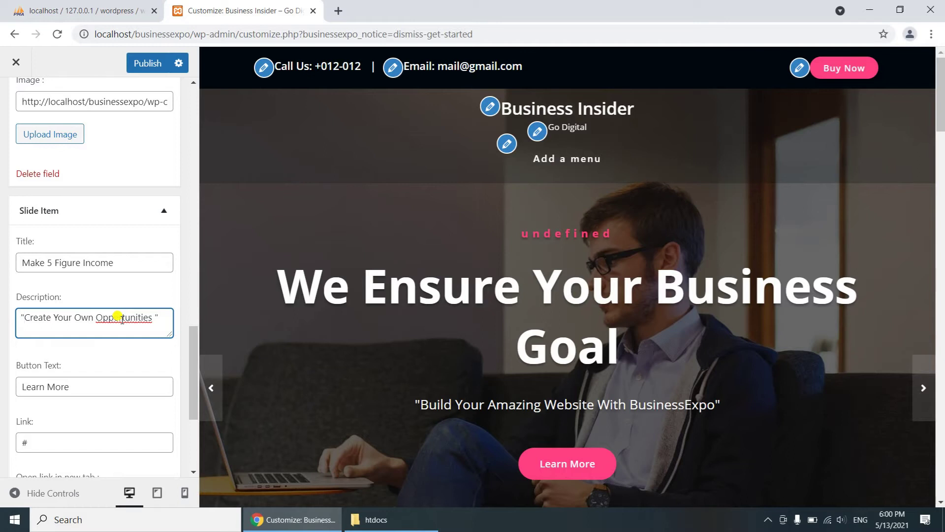
key("Home")
key("Right")
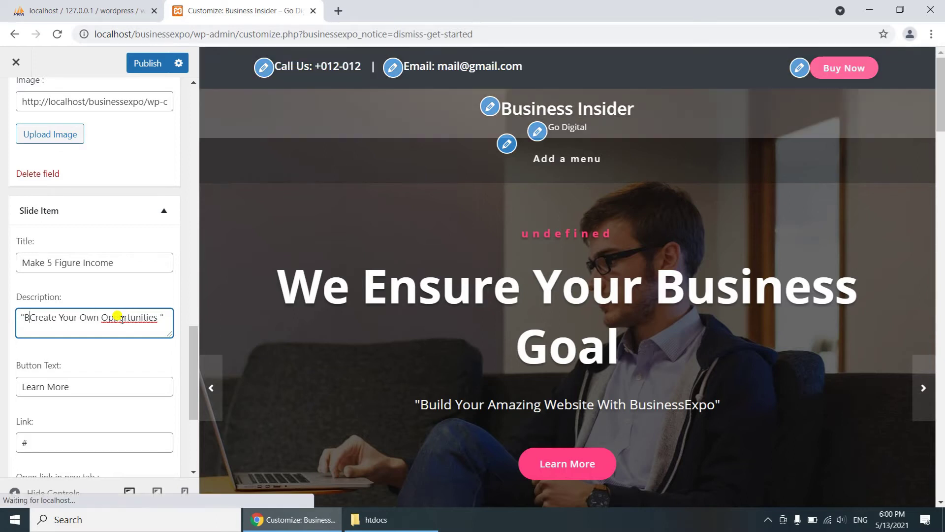
type("Big Ea")
type("rning")
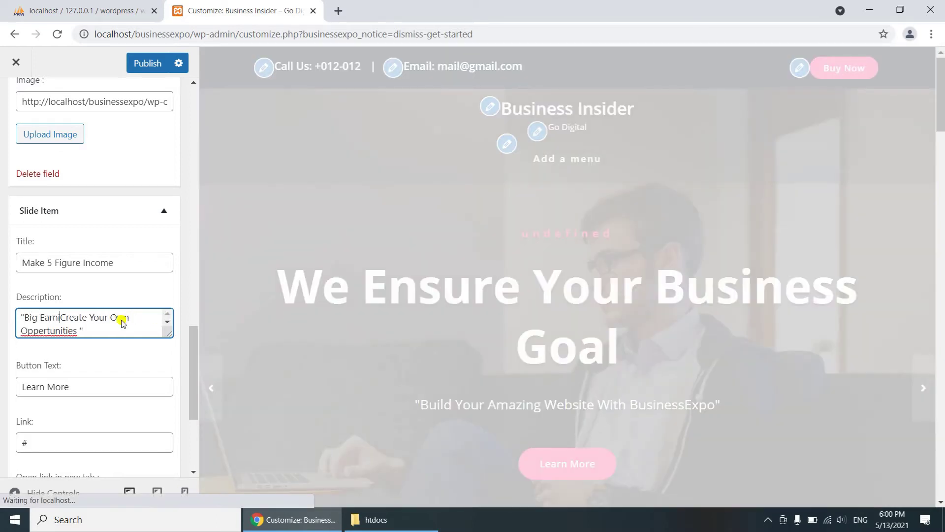
key("Delete")
key("Delete")
key("Delete")
key("Delete")
key("Delete")
key("Delete")
key("Delete")
key("Delete")
key("Delete")
key("Delete")
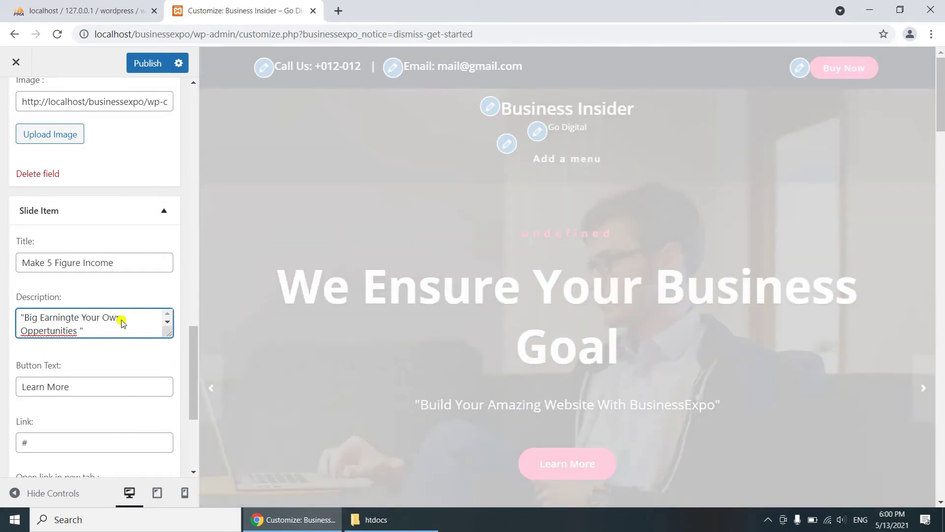
key("Delete")
key("Delete")
key("Delete")
key("Delete")
key("Delete")
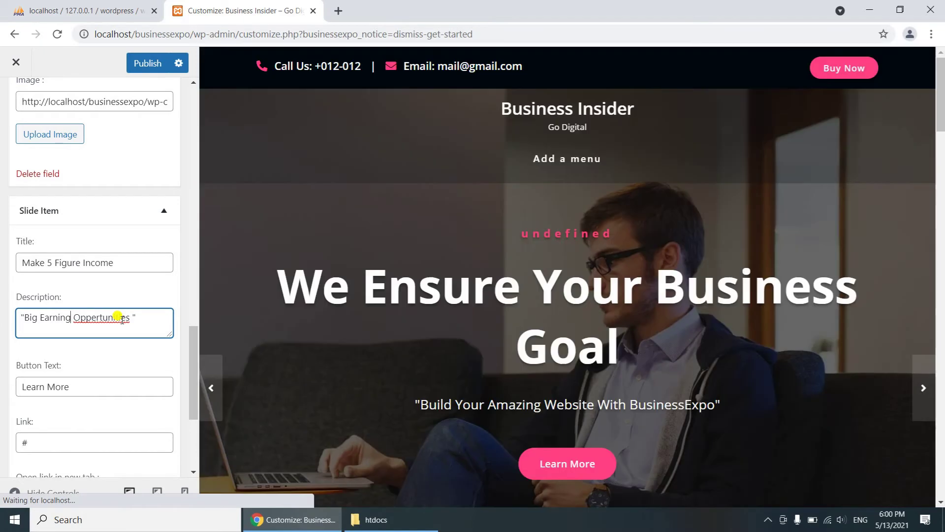
Step: Set the button text of the third slide item to "Show Me How"
scroll(127, 299, "down", 4)
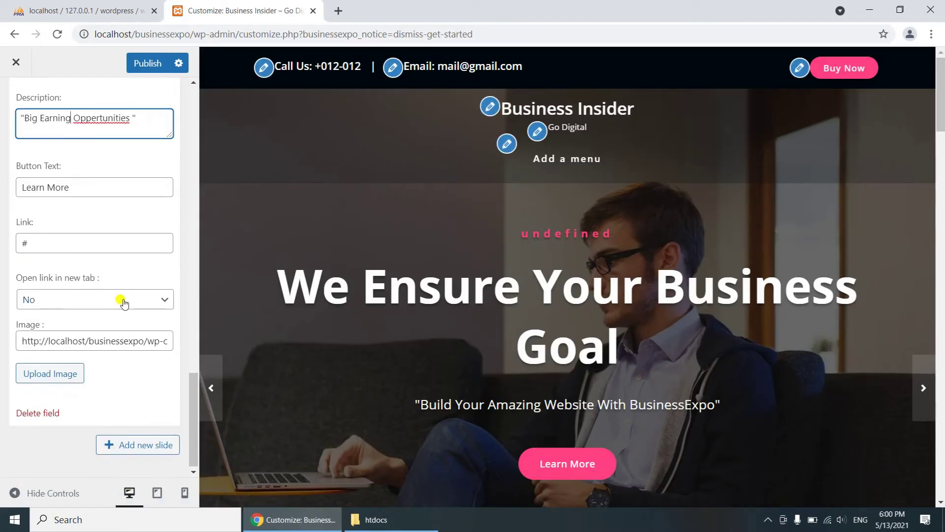
left_click(85, 188)
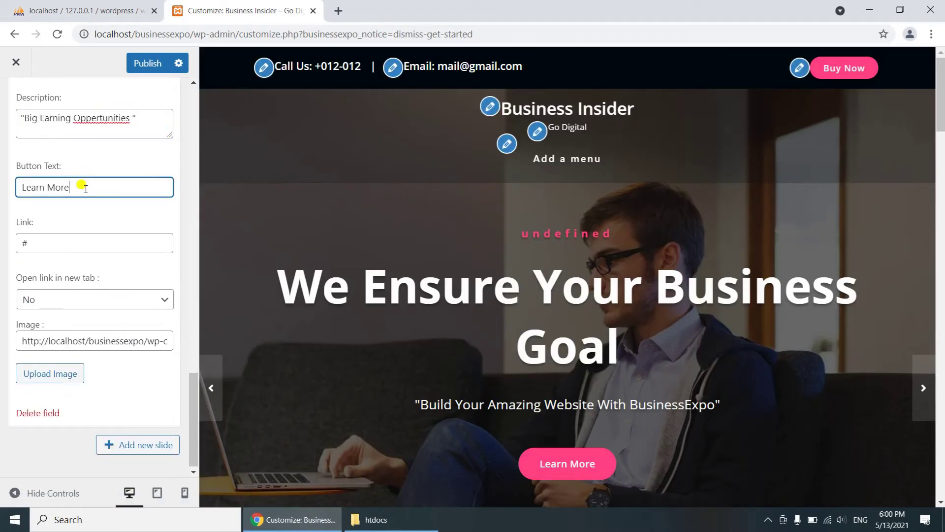
key("ctrl+a")
type("Sh")
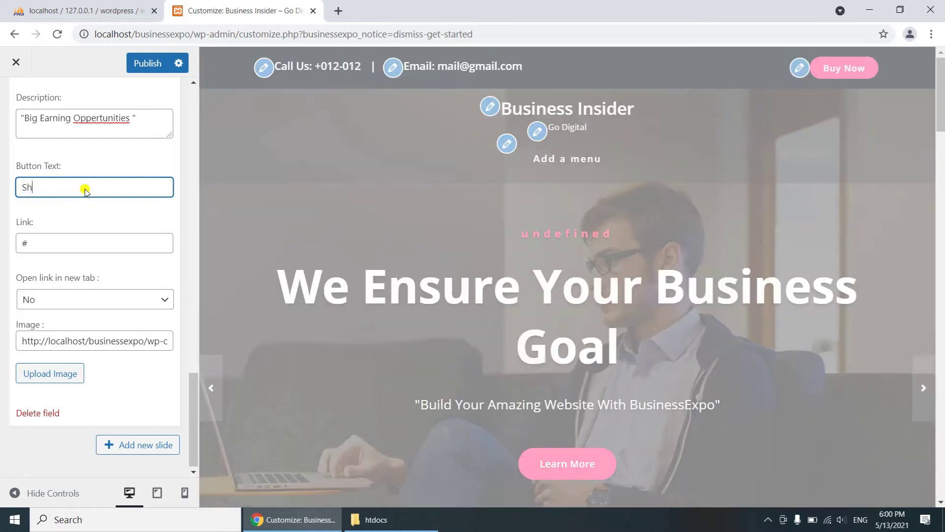
type("ow Me ")
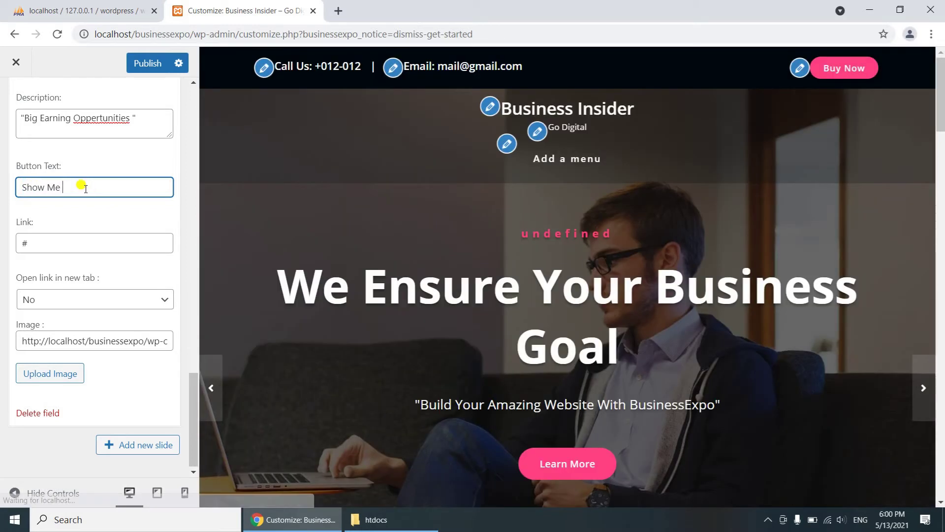
type("How")
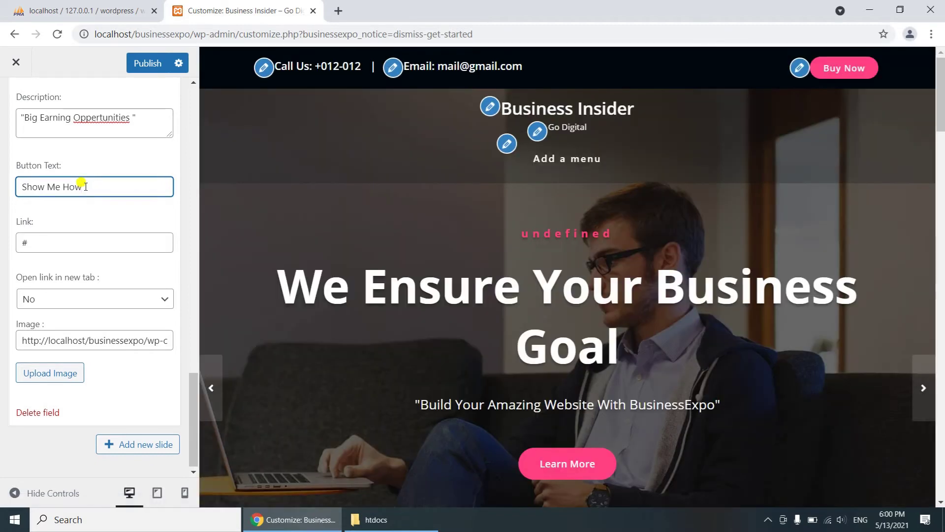
Step: Publish the slider changes and advance the preview to the third slide to check the new text
scroll(113, 110, "up", 3)
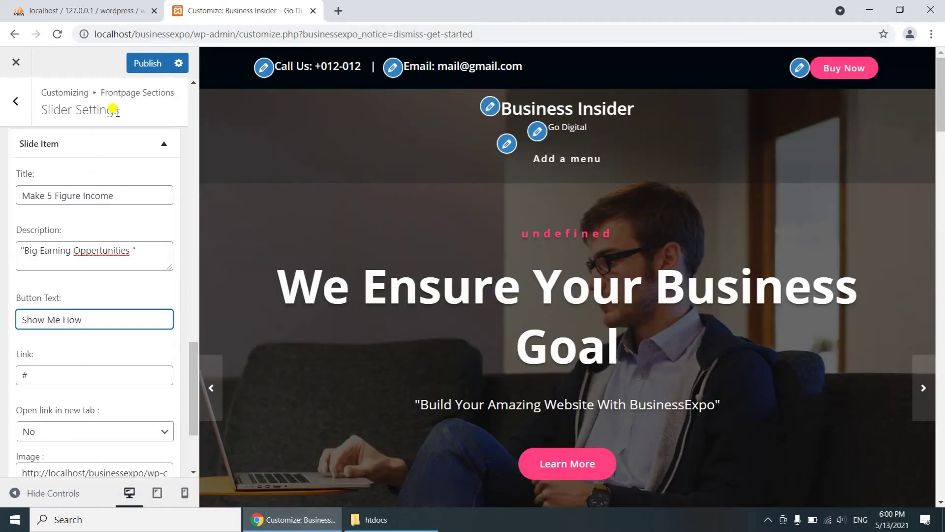
left_click(157, 63)
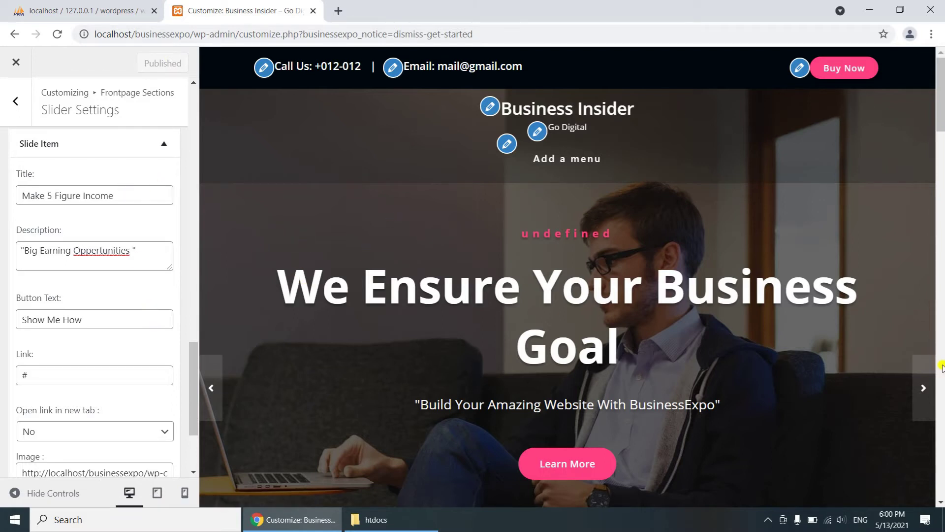
left_click(918, 382)
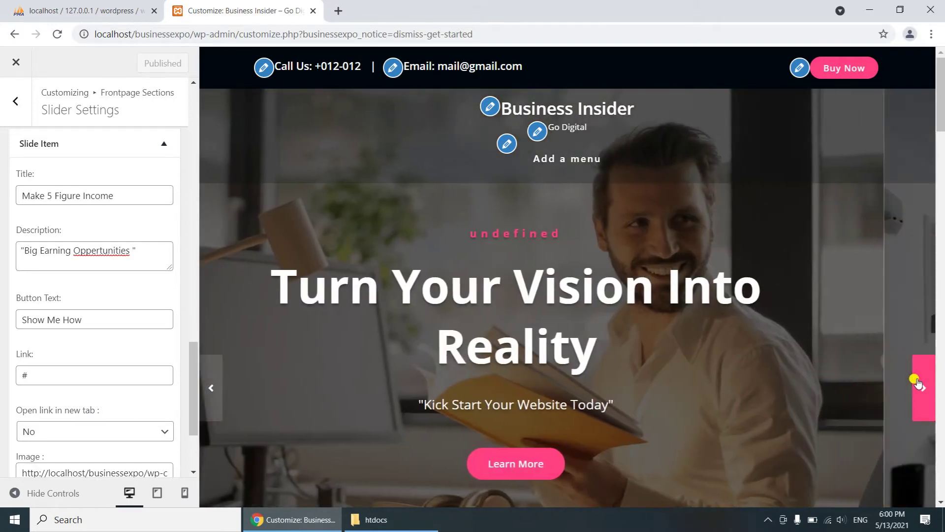
left_click(918, 382)
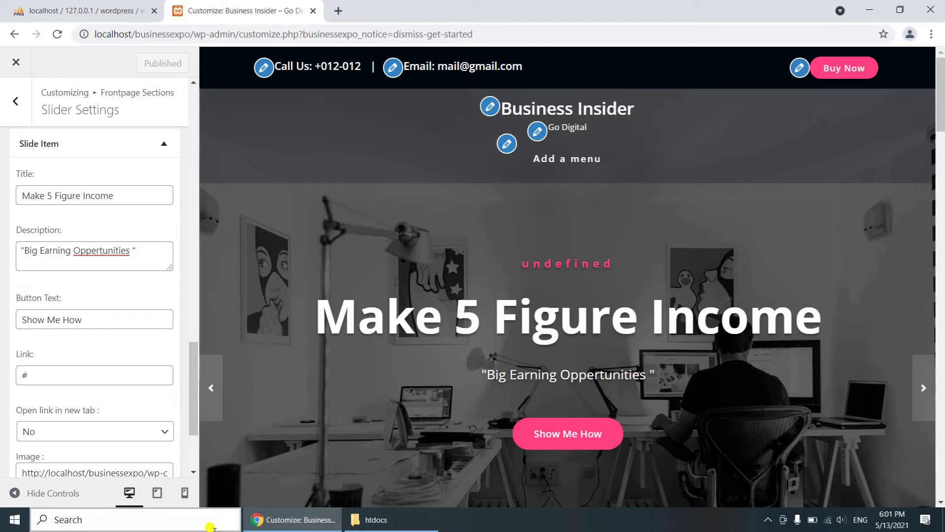
Step: Review the remaining slide items and the feature options in the Slider Settings
scroll(157, 324, "down", 5)
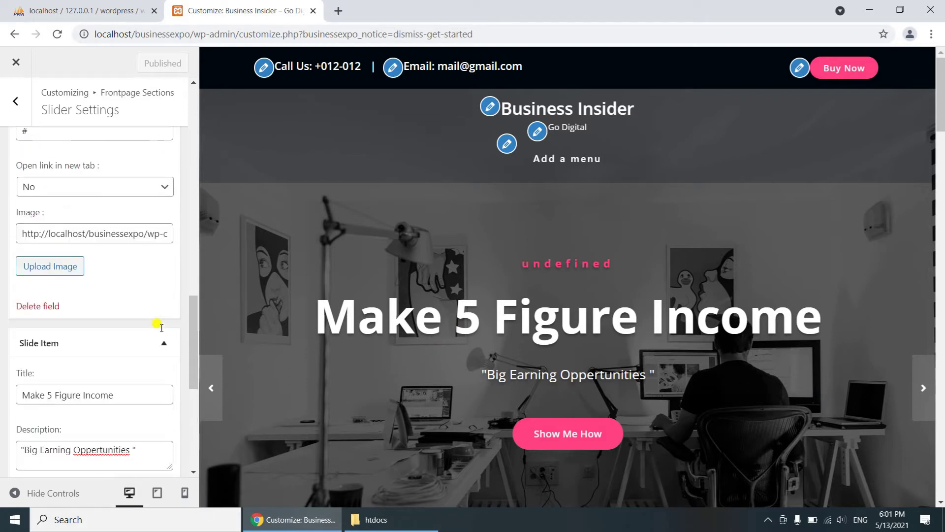
scroll(157, 325, "up", 10)
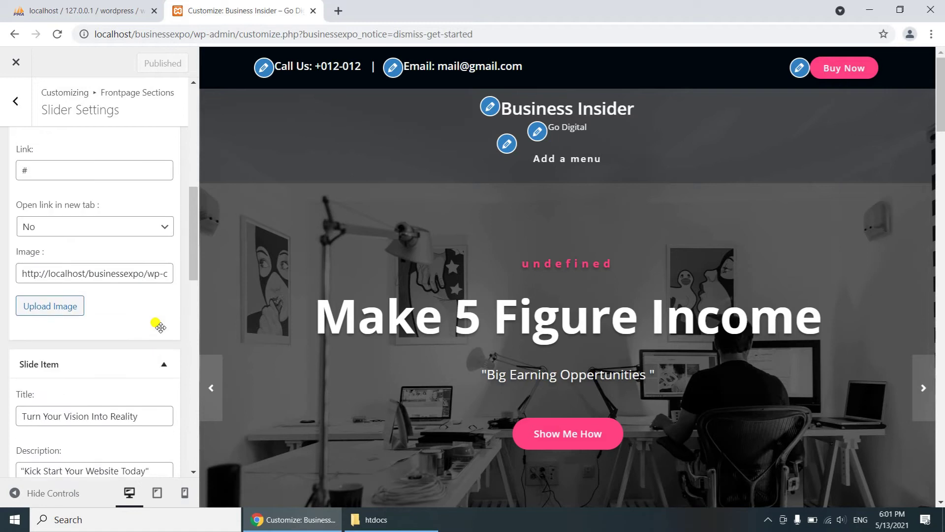
scroll(159, 326, "up", 7)
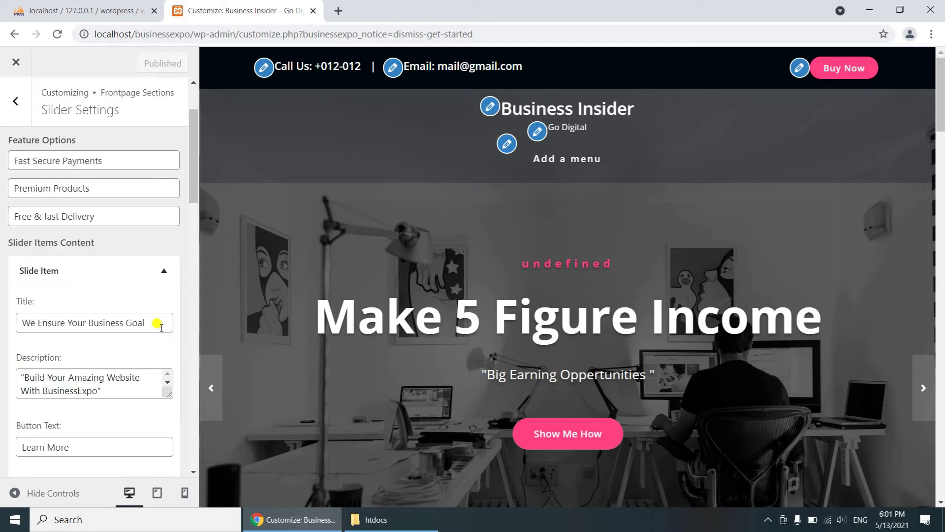
scroll(161, 327, "up", 1)
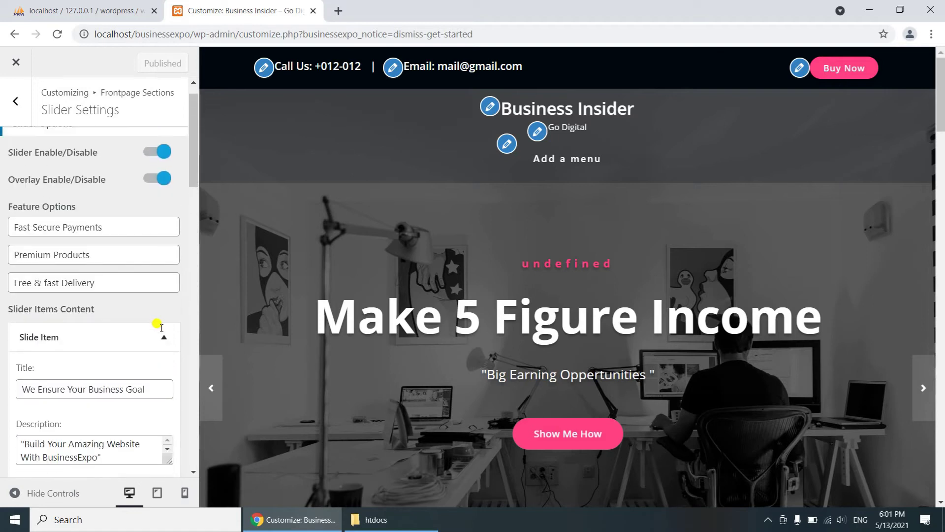
left_click(97, 230)
scroll(97, 231, "up", 1)
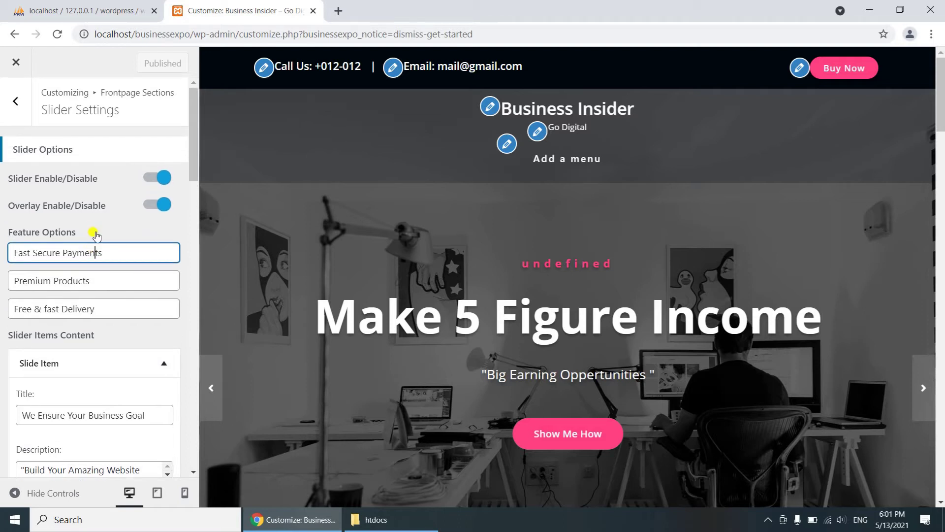
Step: Open the front page's service settings and change the first service item's title to "Digital Marketing"
left_click(16, 101)
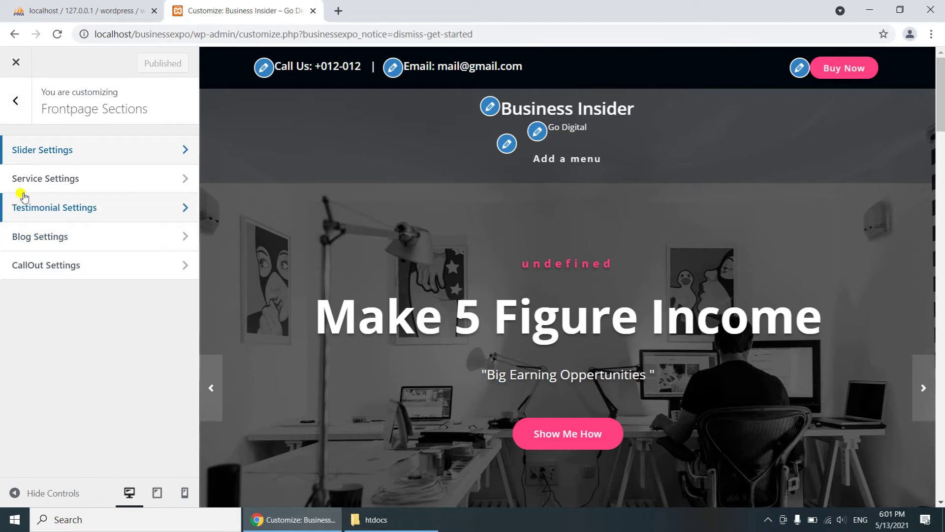
left_click(38, 179)
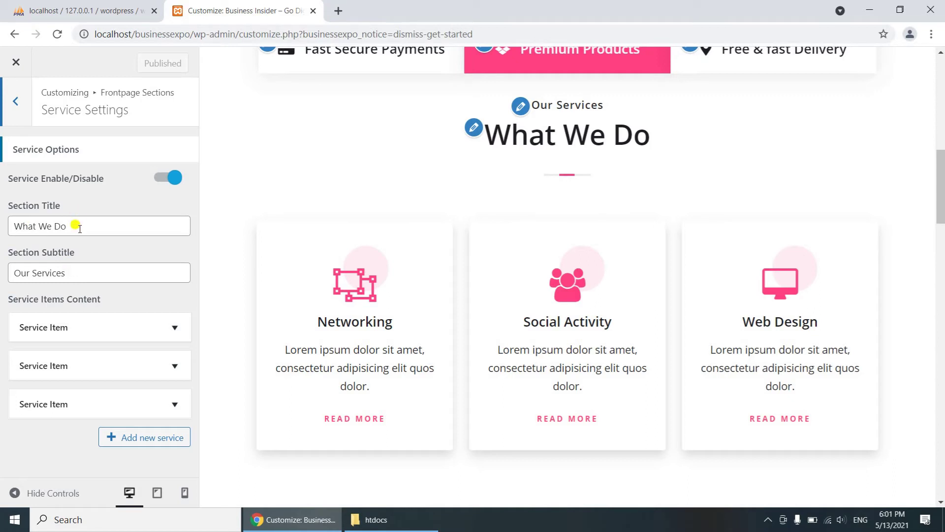
left_click(176, 327)
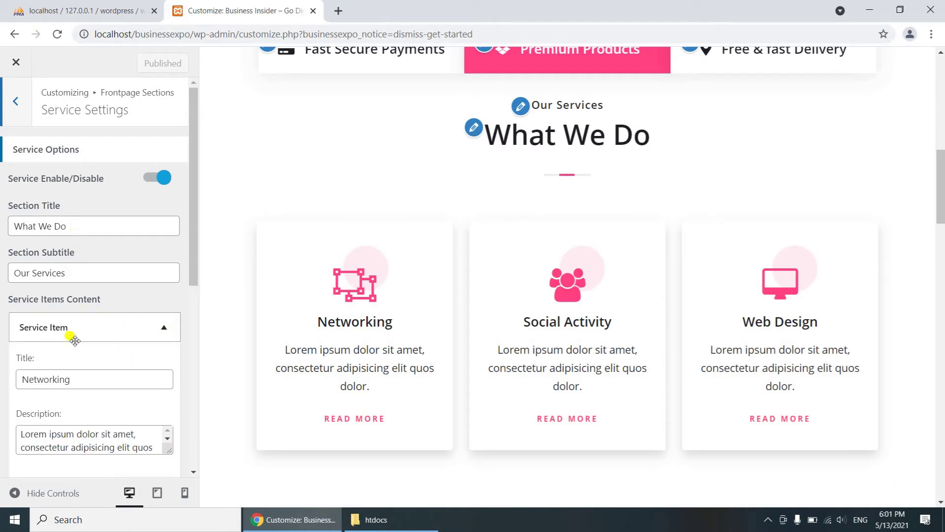
scroll(73, 340, "down", 3)
left_click(86, 244)
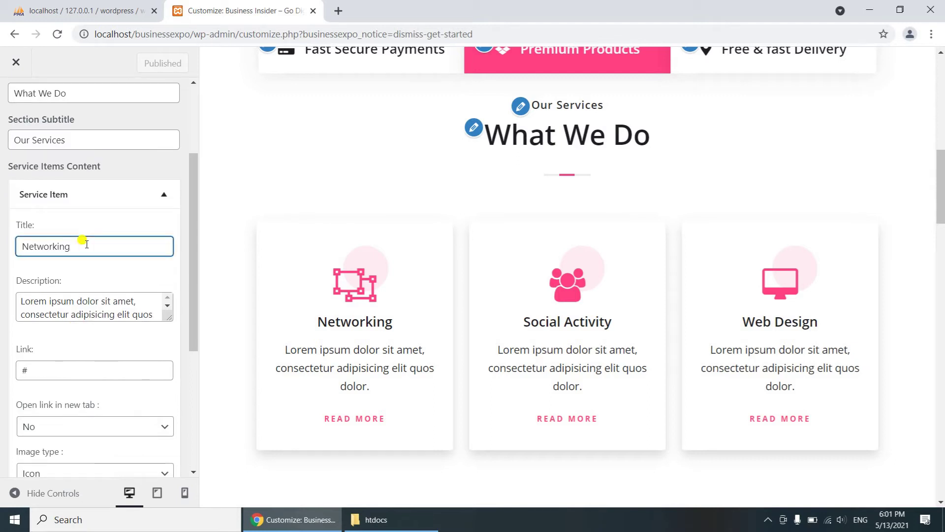
double_click(86, 244)
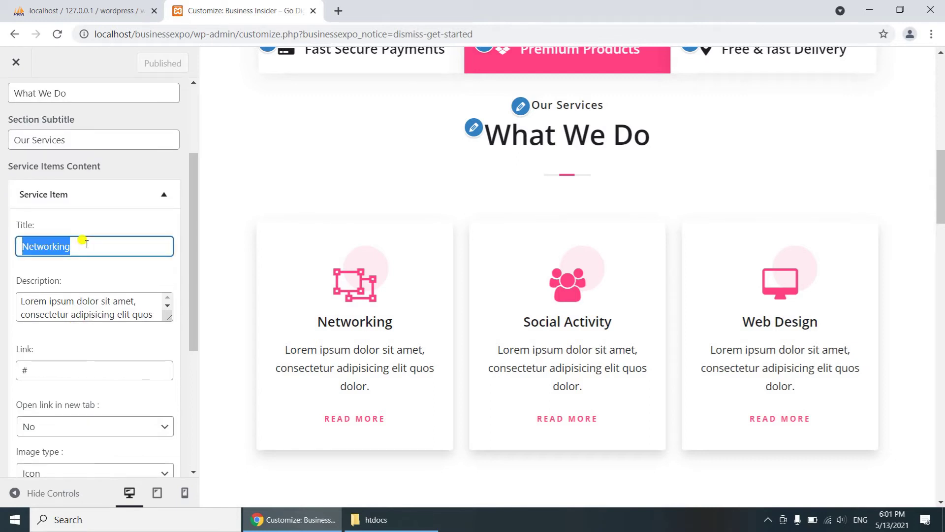
type("Digit")
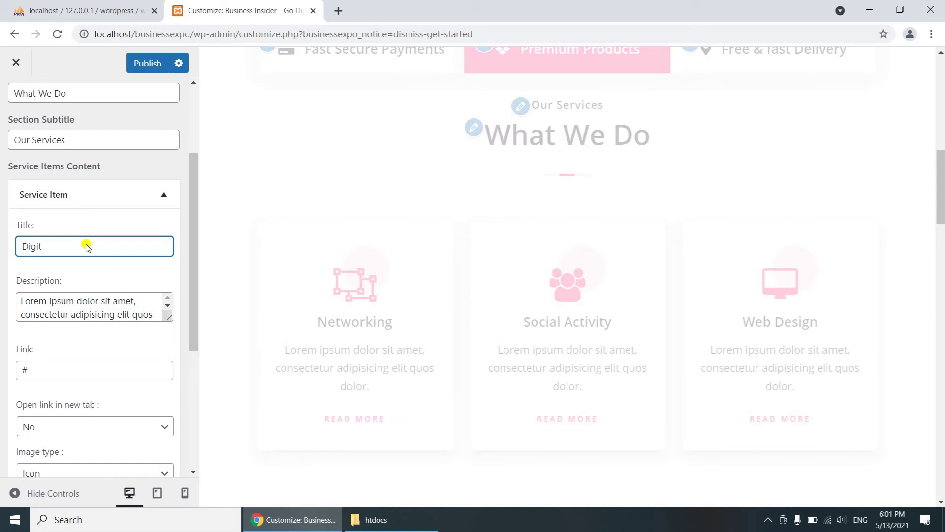
type("al Marketi")
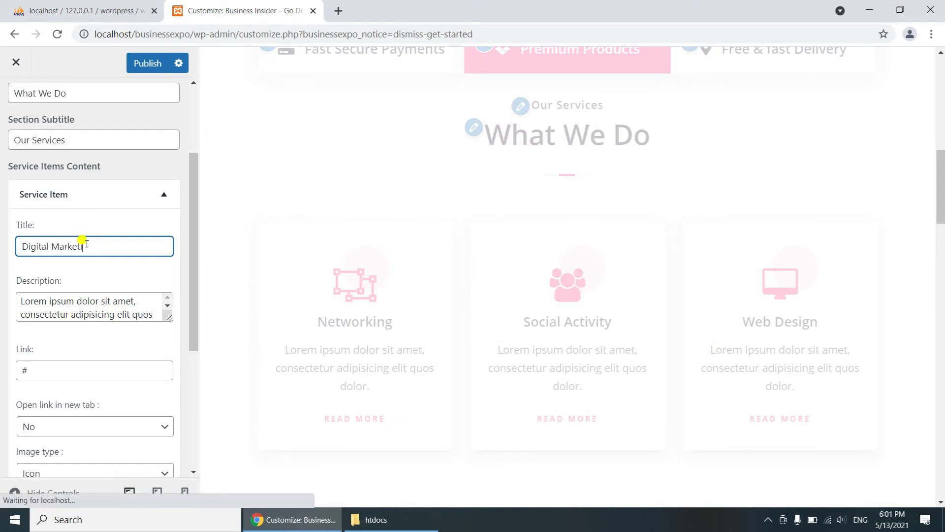
type("ng")
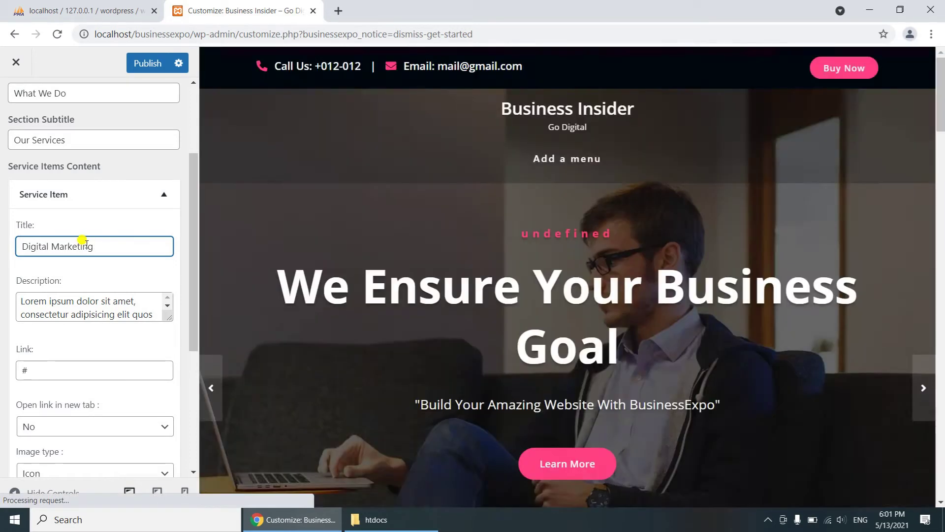
Step: Review the link, new-tab, image type and icon options of the first and second service items
scroll(117, 361, "down", 1)
scroll(117, 361, "down", 3)
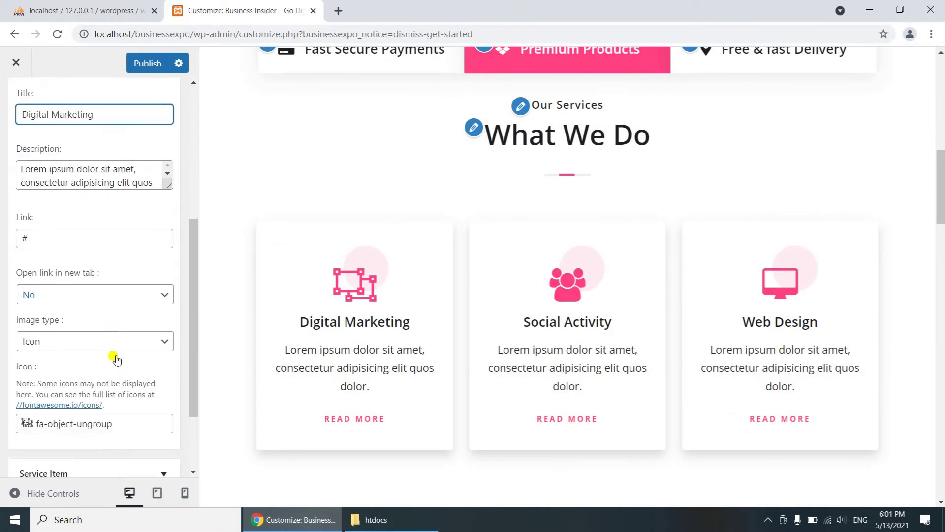
left_click(97, 296)
left_click(97, 296)
scroll(98, 294, "down", 1)
scroll(100, 290, "down", 2)
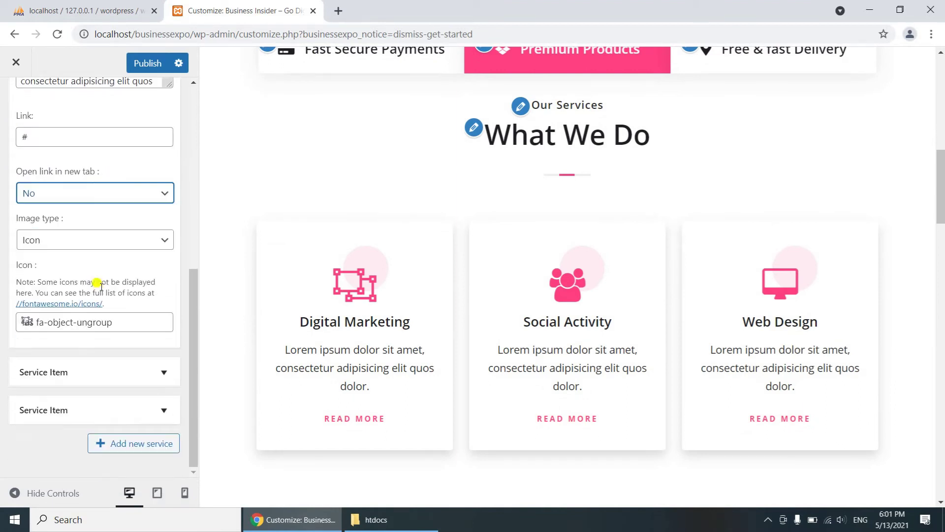
left_click(105, 241)
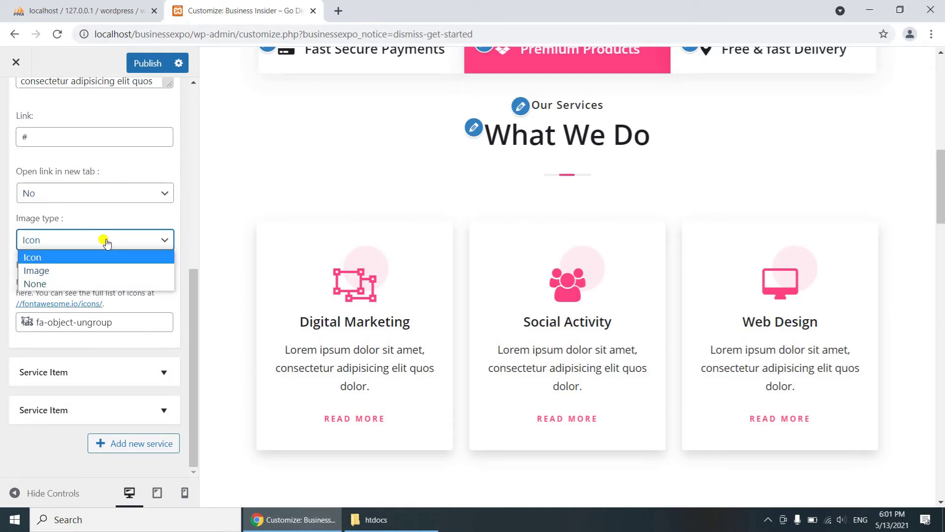
left_click(106, 242)
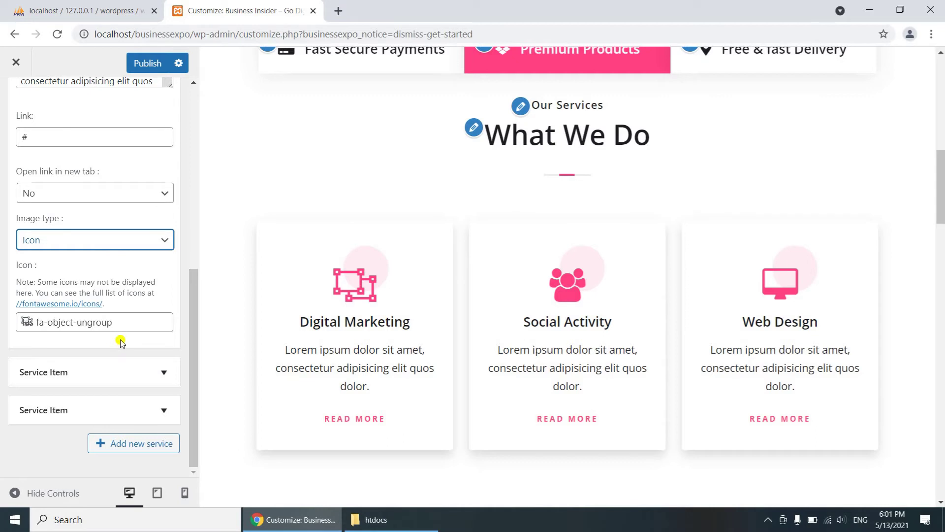
left_click(114, 373)
scroll(118, 373, "down", 3)
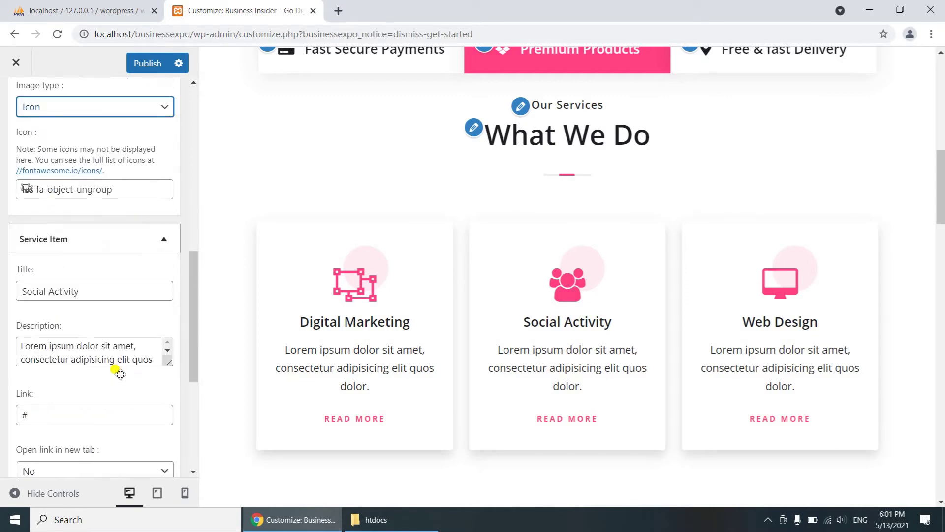
scroll(91, 293, "down", 1)
scroll(93, 293, "down", 2)
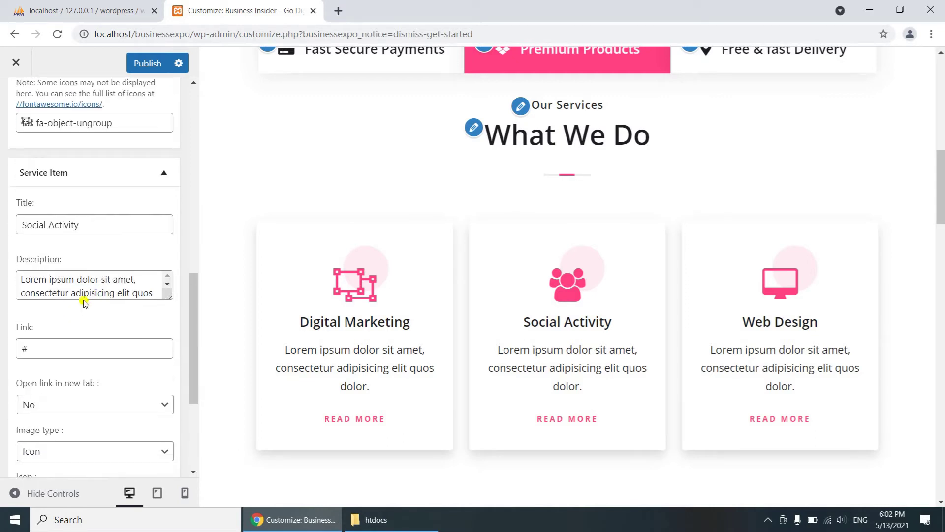
scroll(91, 379, "down", 4)
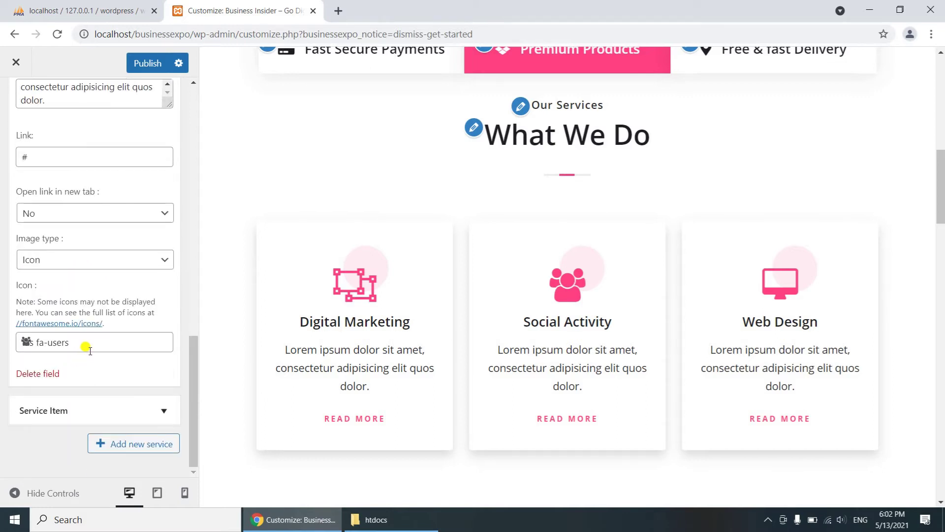
Step: Publish the service section changes
left_click(140, 63)
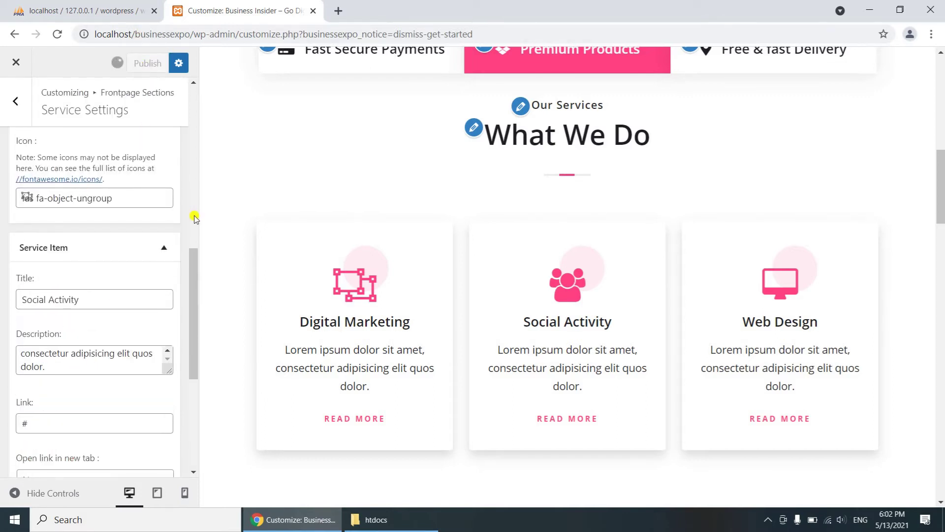
scroll(194, 219, "up", 8)
scroll(195, 219, "up", 2)
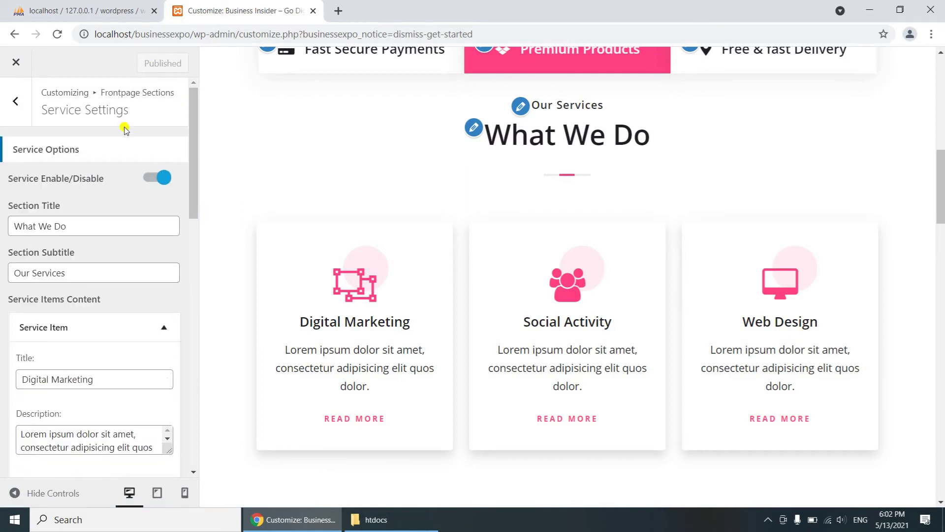
Step: Examine the testimonial section's title, description and the first testimonial item's fields
left_click(18, 106)
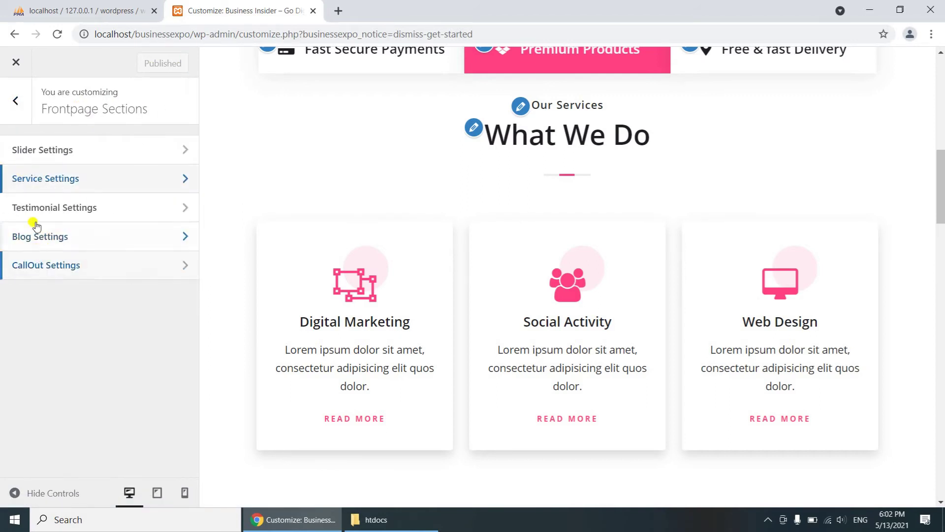
left_click(48, 210)
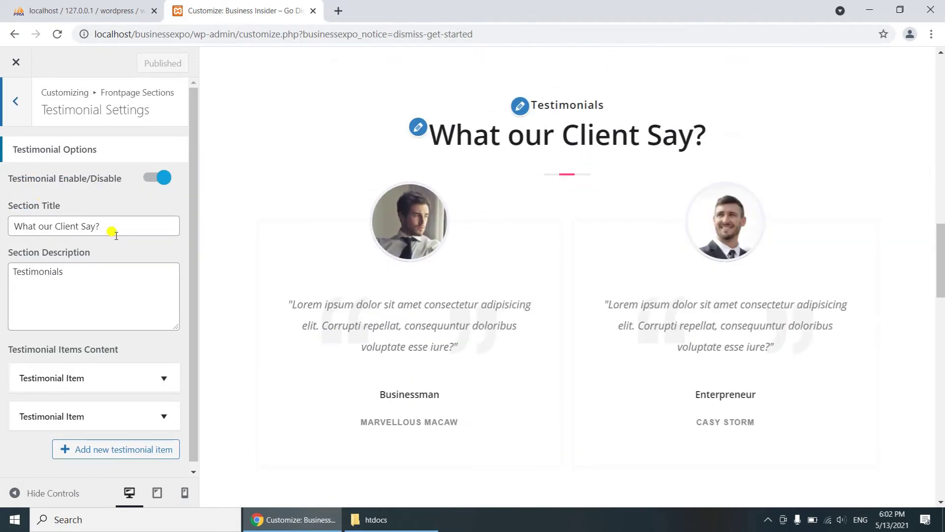
scroll(116, 237, "down", 1)
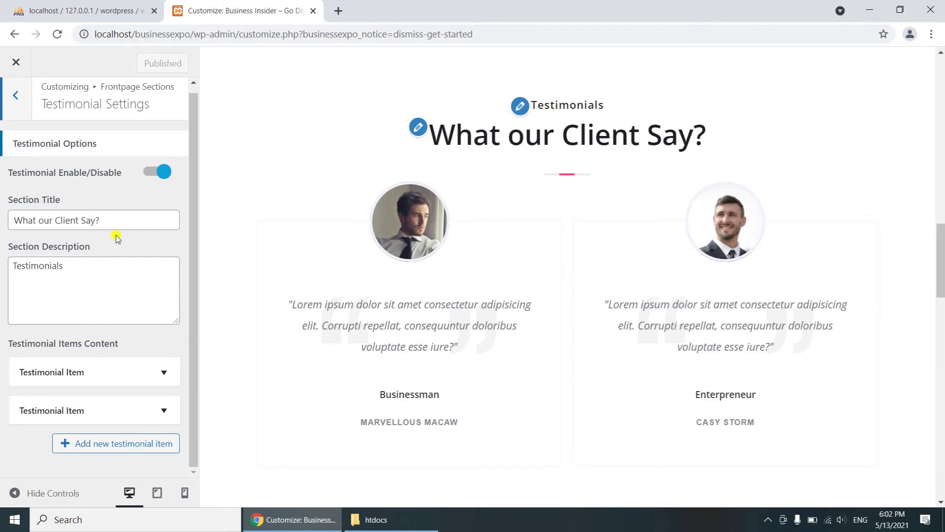
left_click(109, 272)
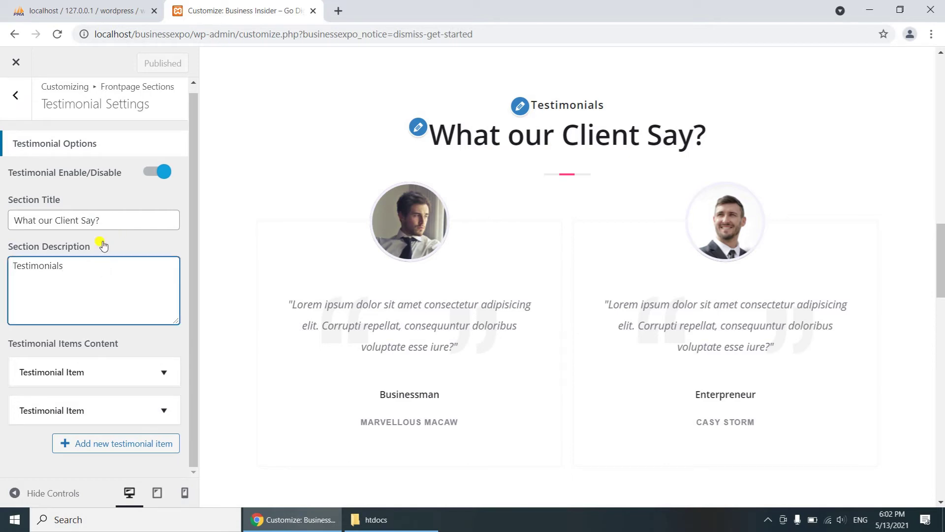
left_click(164, 374)
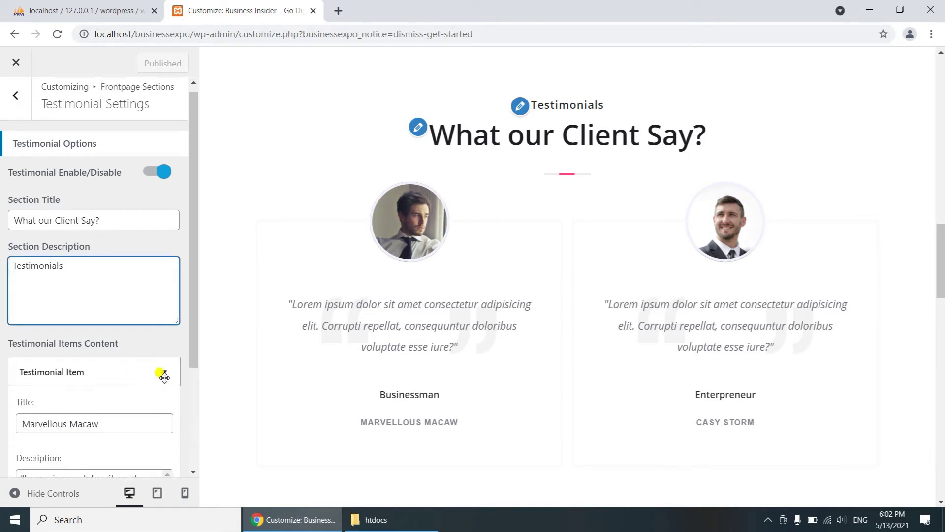
scroll(164, 378, "down", 4)
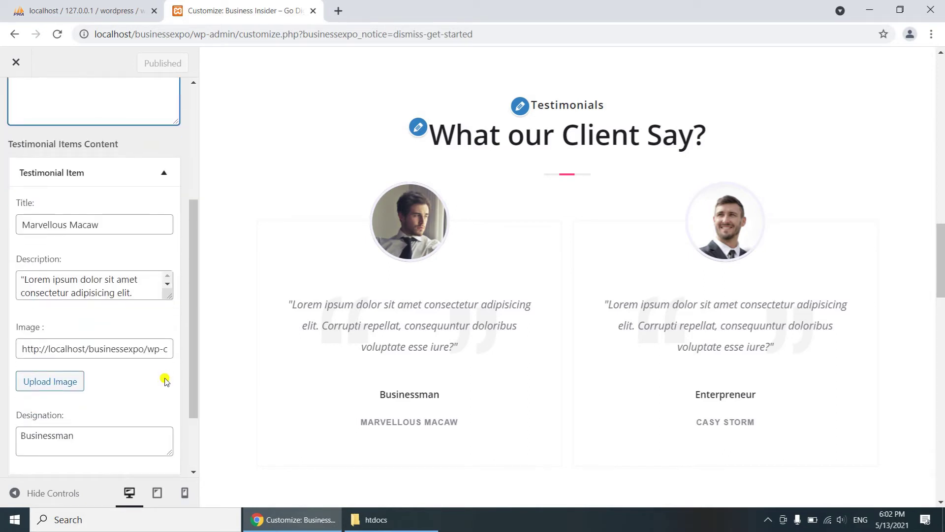
scroll(165, 380, "down", 2)
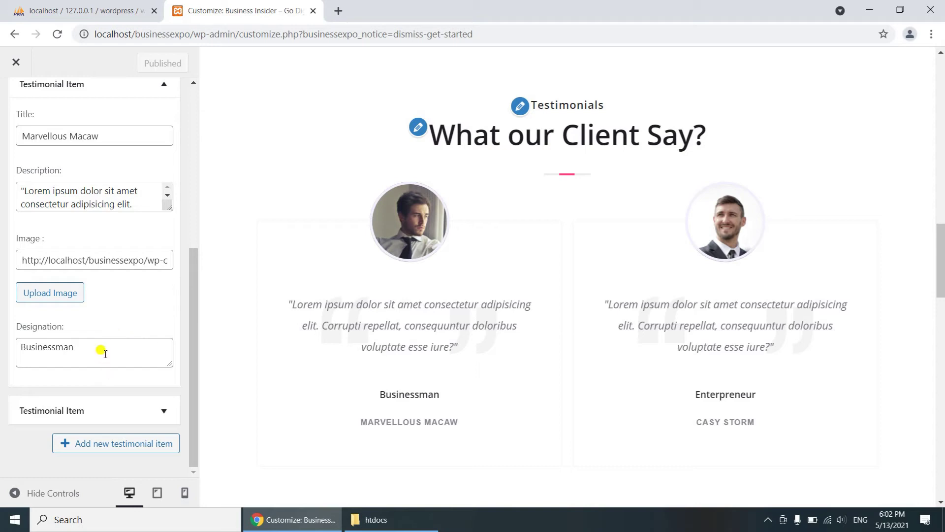
scroll(101, 352, "up", 6)
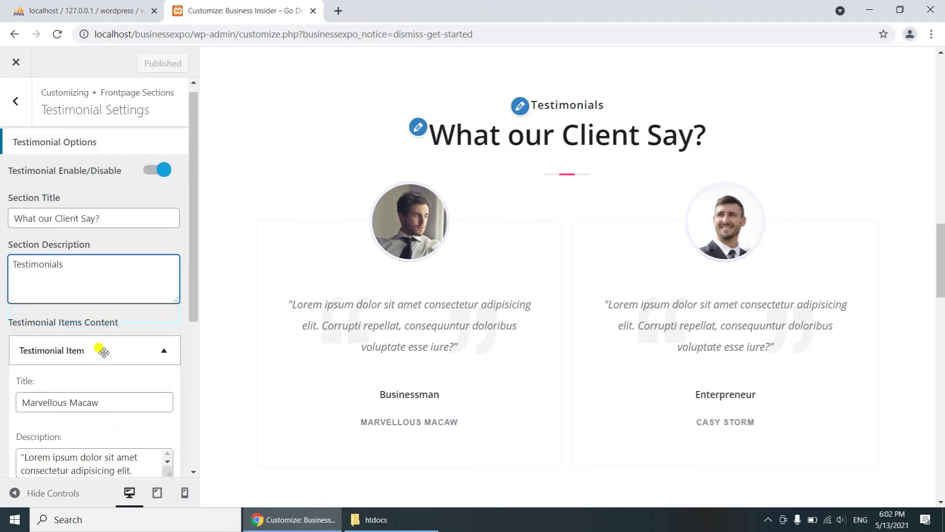
Step: Open the front page's blog settings and set the section title to "Trending News"
left_click(16, 101)
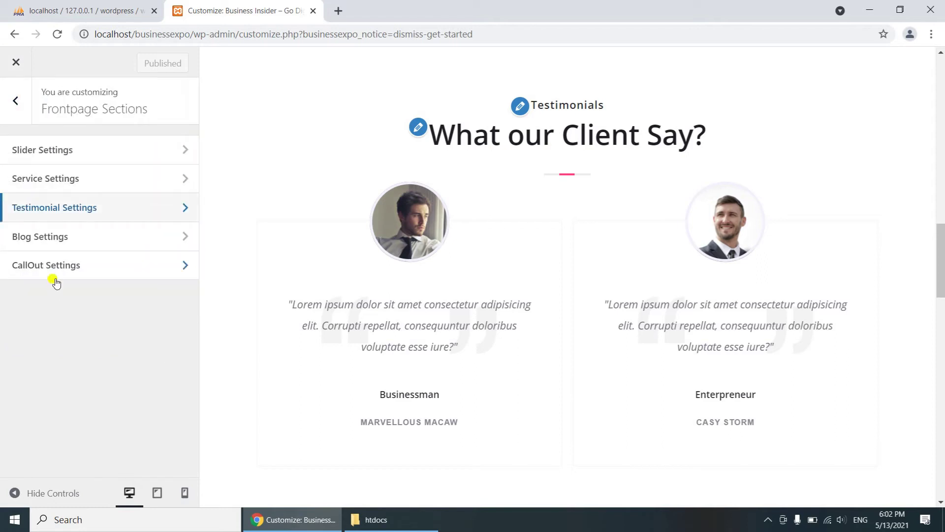
left_click(92, 237)
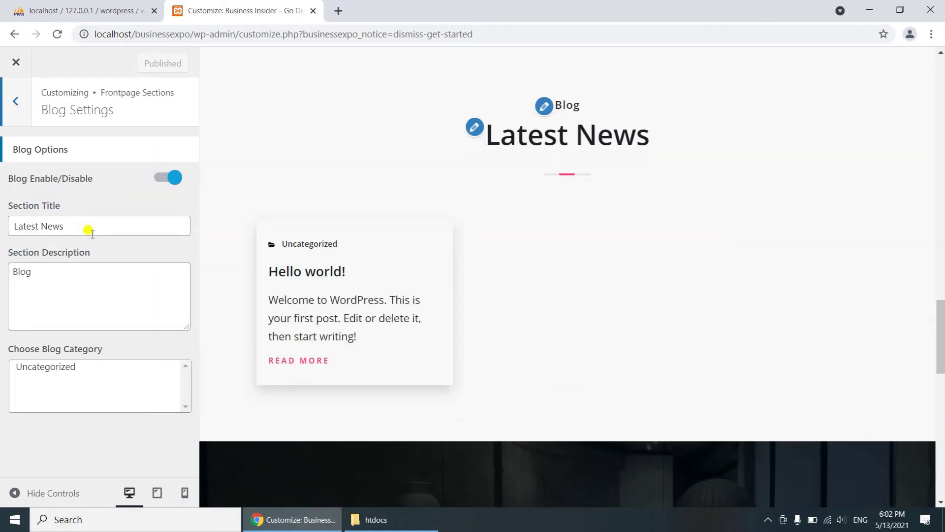
left_click(98, 224)
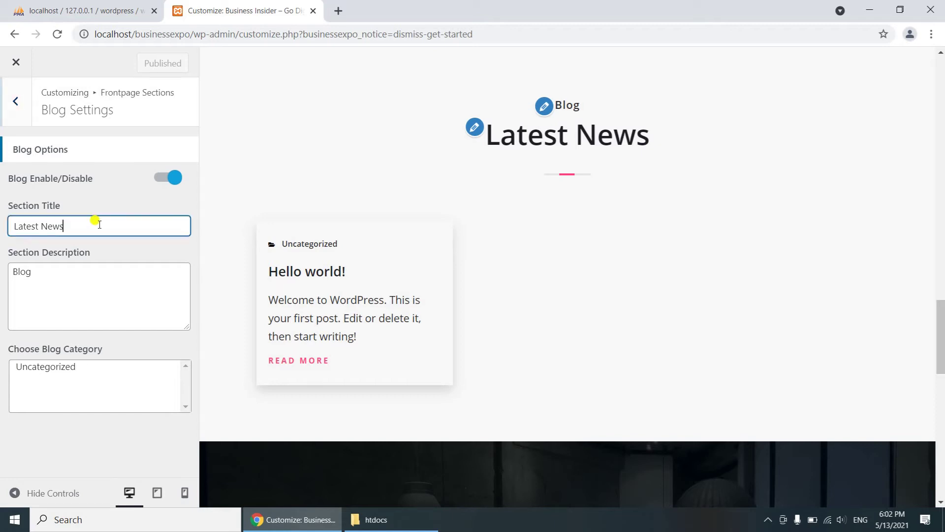
key("ctrl+a")
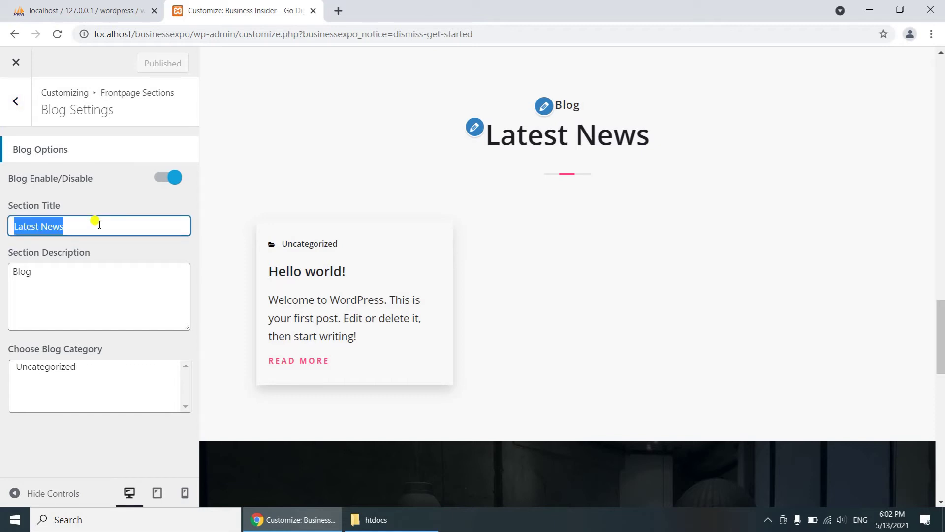
type("Trending")
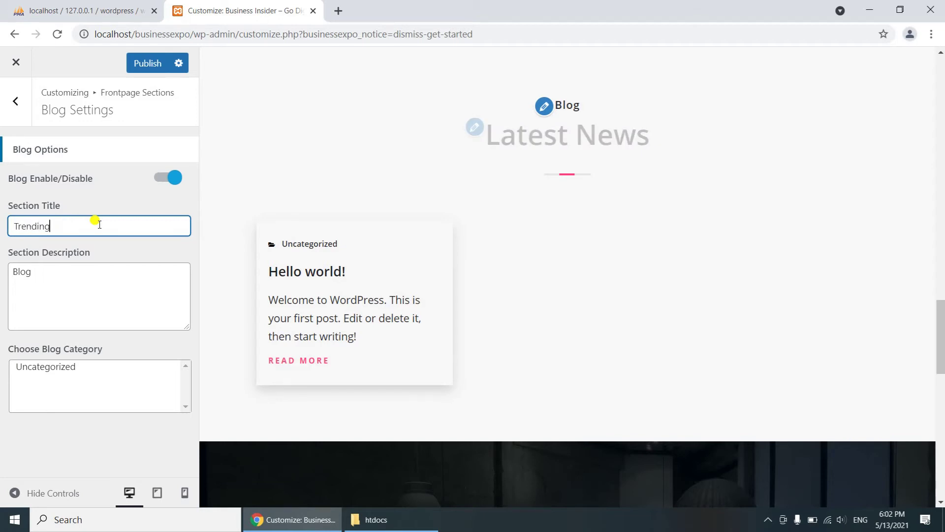
type(" News")
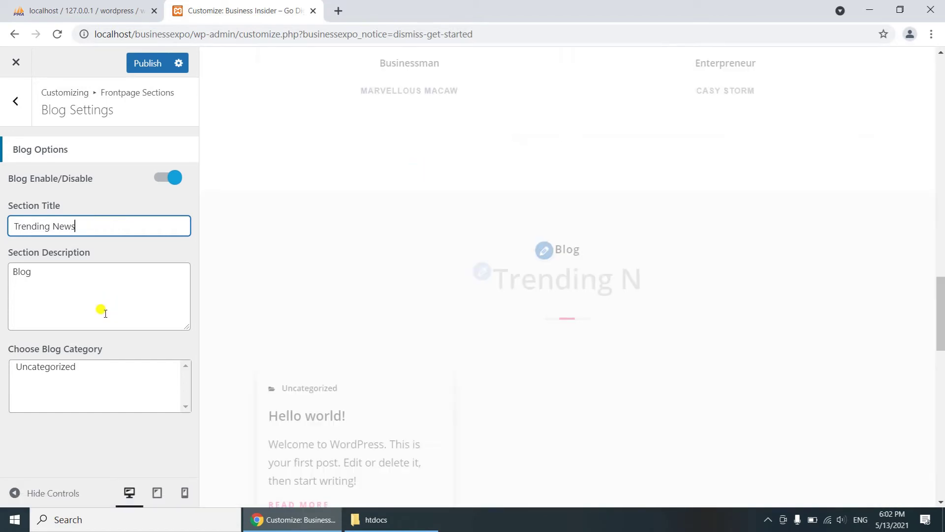
Step: Choose Uncategorized as the blog category and publish the blog section changes
left_click(103, 366)
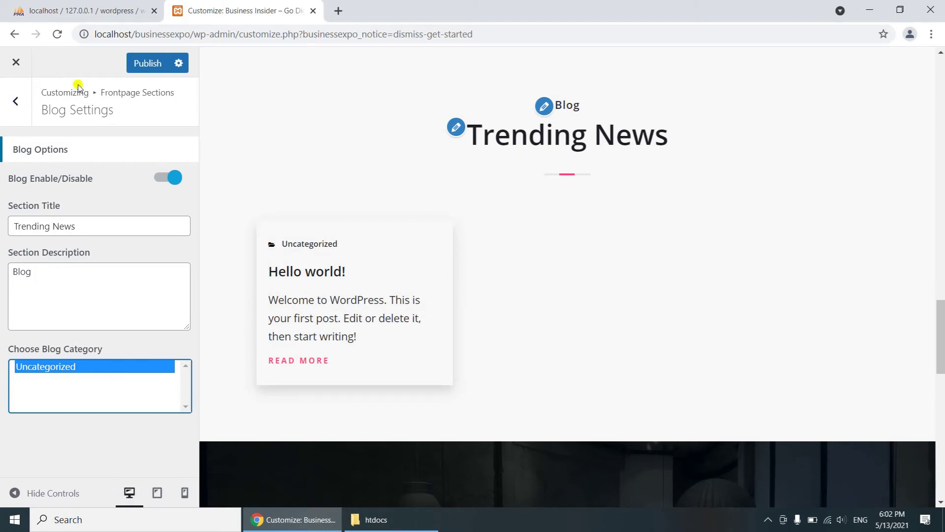
left_click(142, 64)
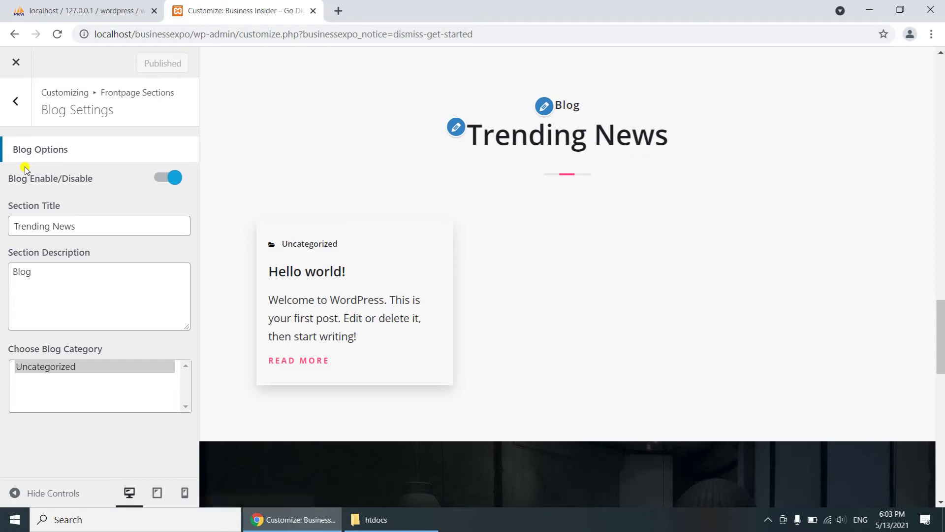
Step: Open the front page's callout settings and set the title to "Best Quality Services"
left_click(14, 103)
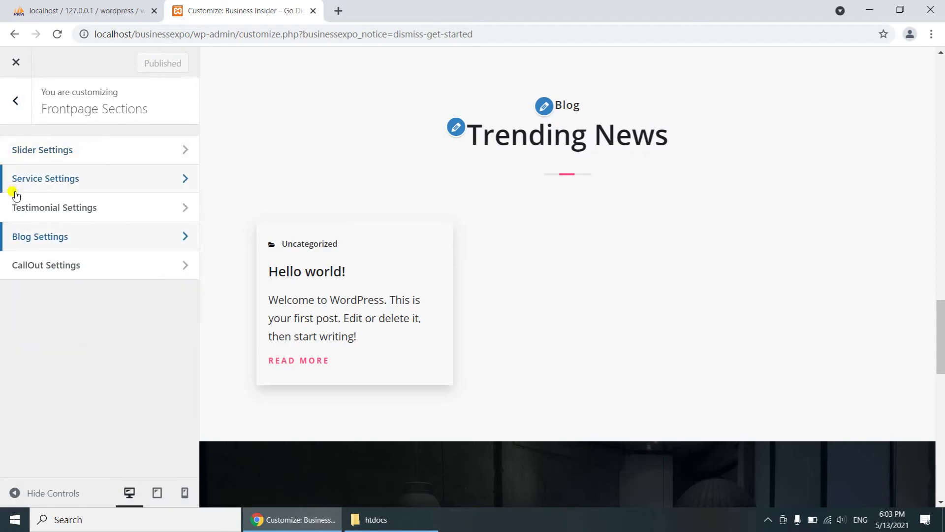
left_click(38, 265)
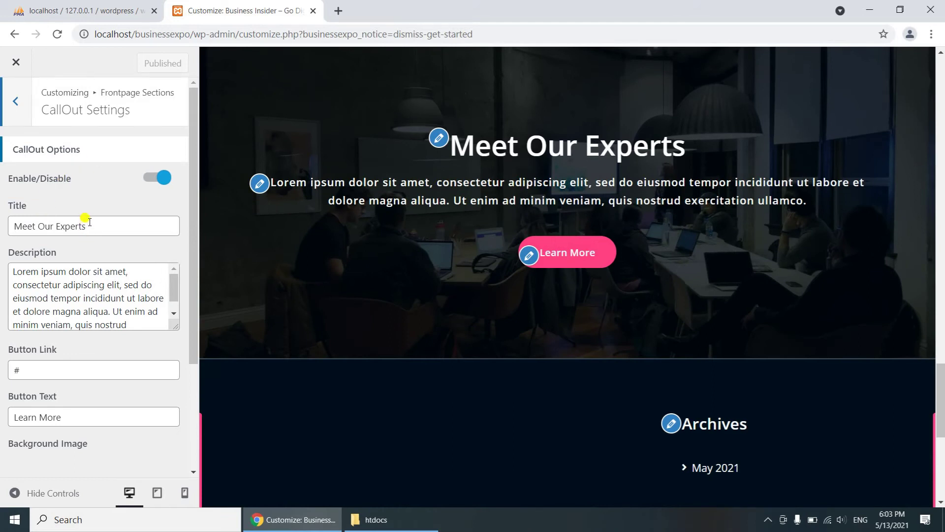
left_click(94, 218)
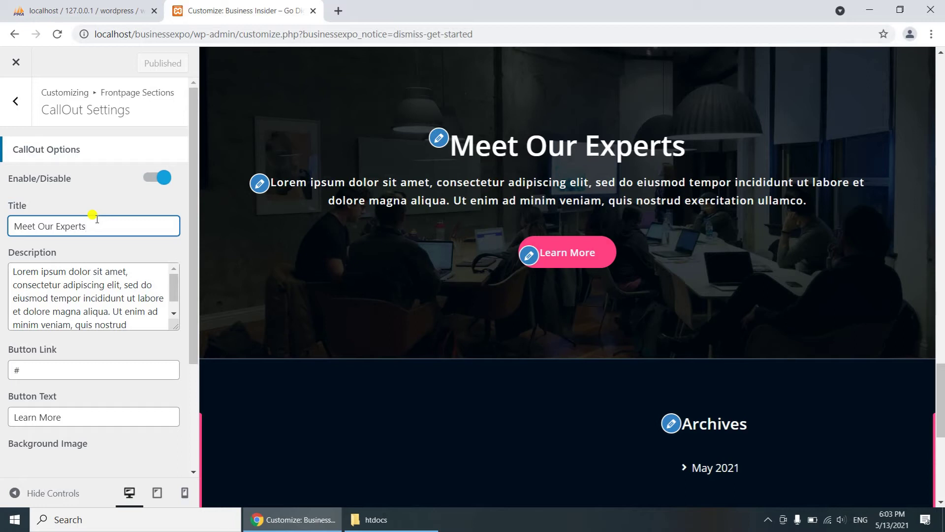
key("ctrl+a")
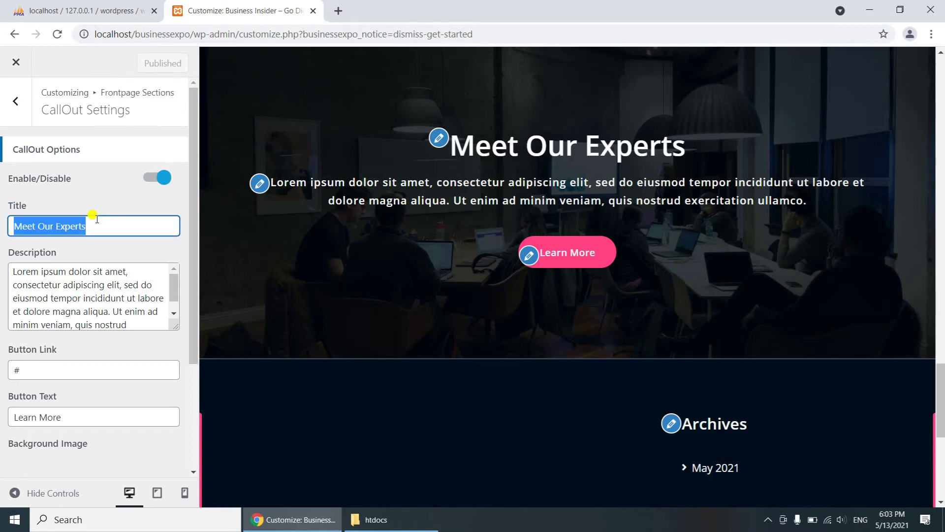
type("Be")
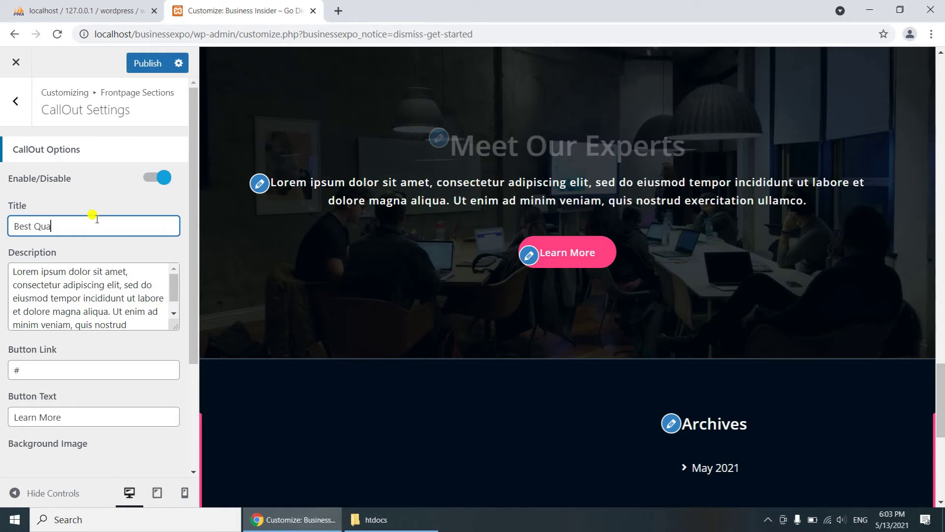
type("st Qua")
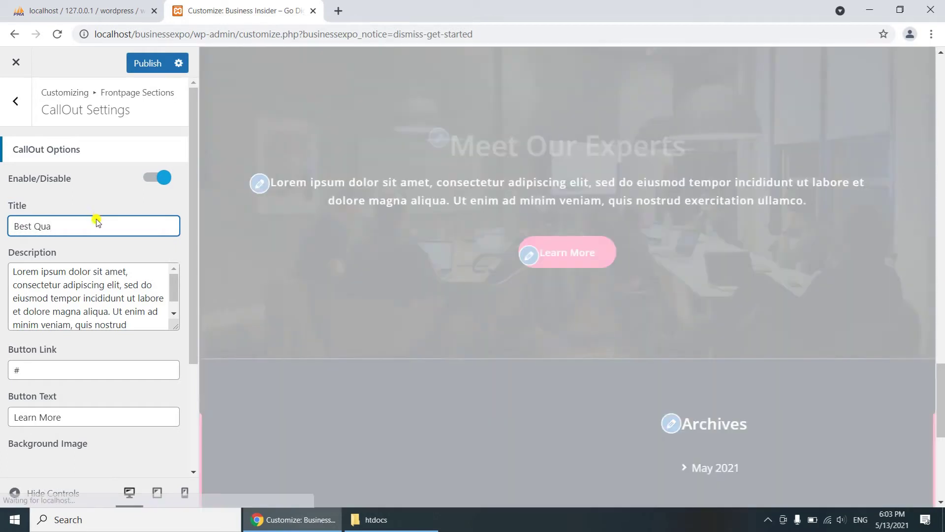
type("lity Serv")
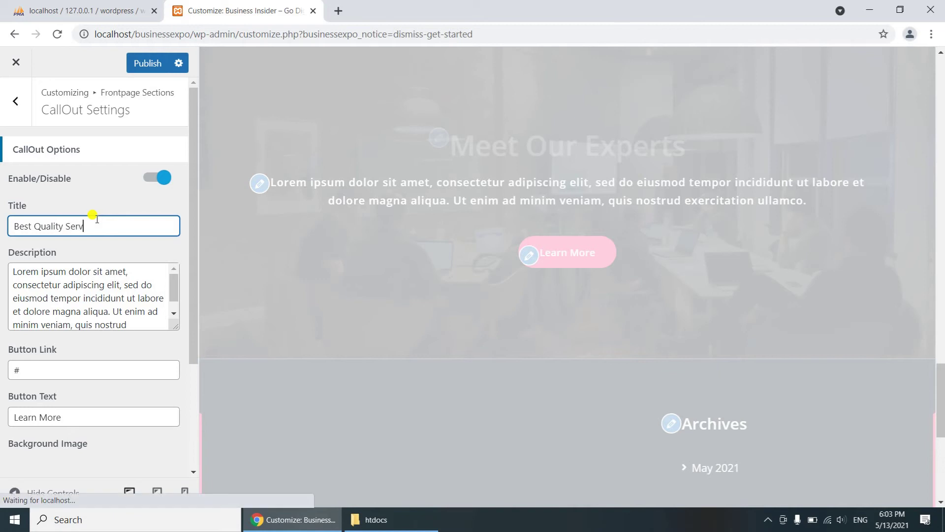
type("ices")
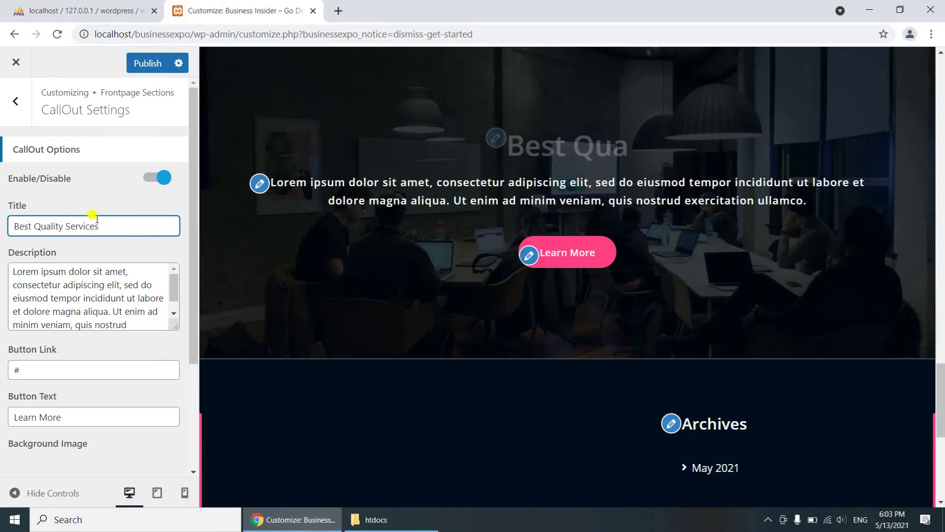
Step: Set the callout section's button text to "Book Now"
scroll(90, 317, "down", 1)
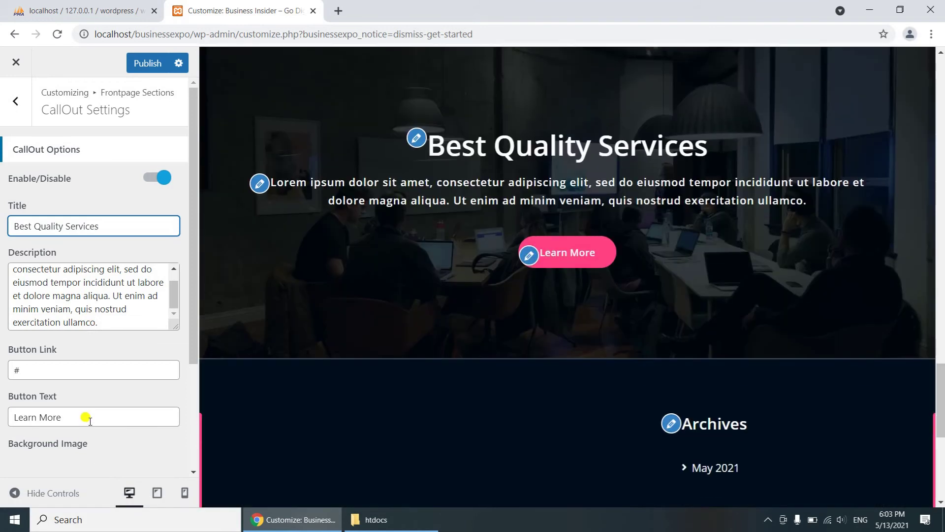
left_click(86, 417)
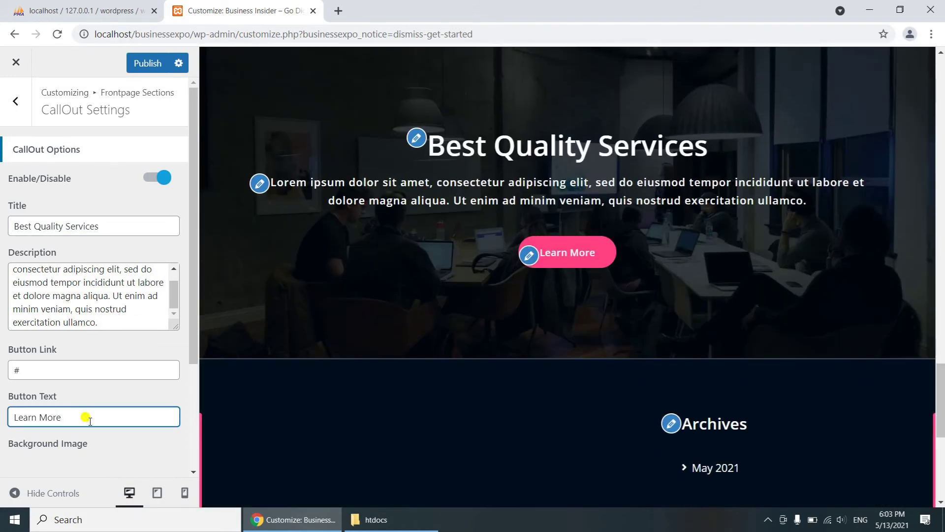
triple_click(86, 417)
type("Book Now")
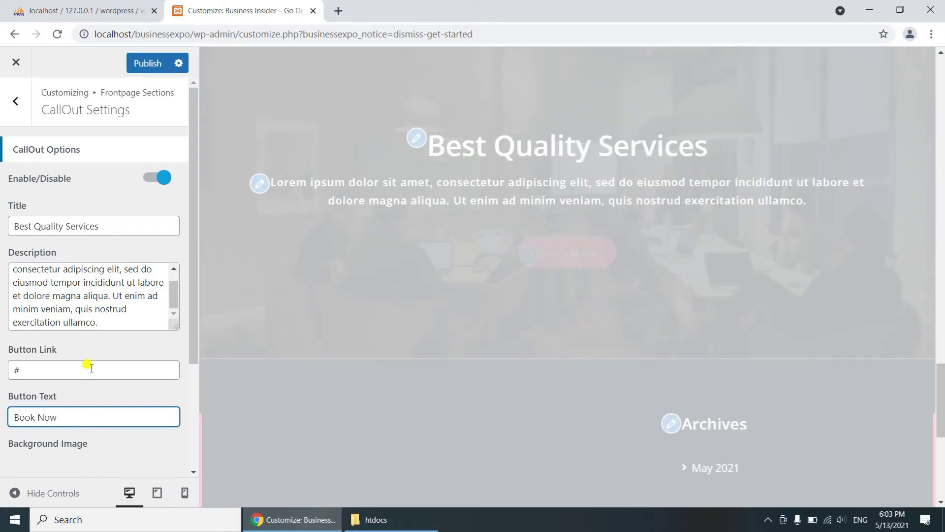
left_click(87, 366)
scroll(87, 362, "down", 1)
scroll(91, 366, "down", 1)
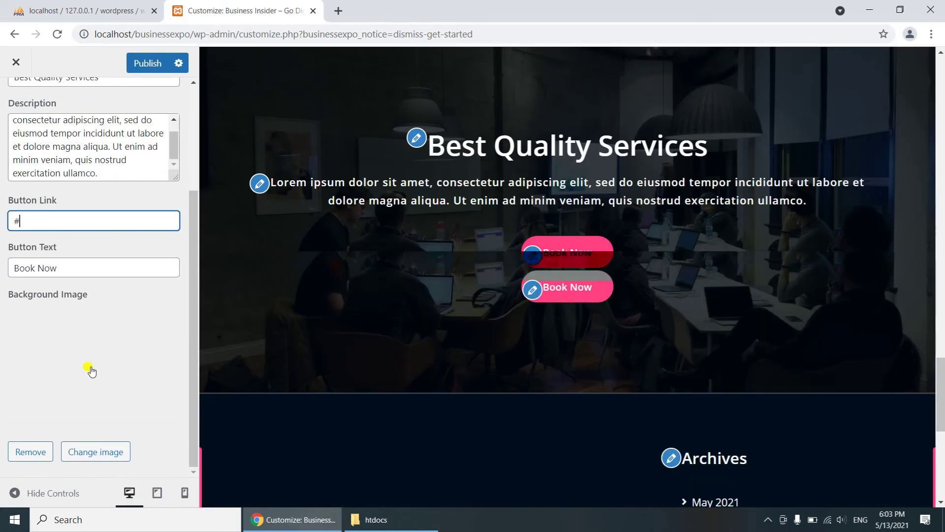
left_click(69, 299)
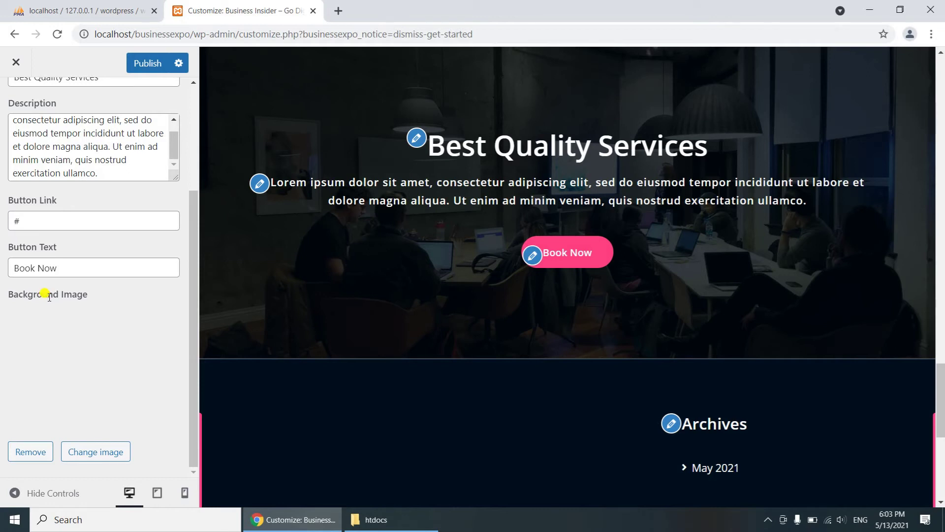
left_click(94, 451)
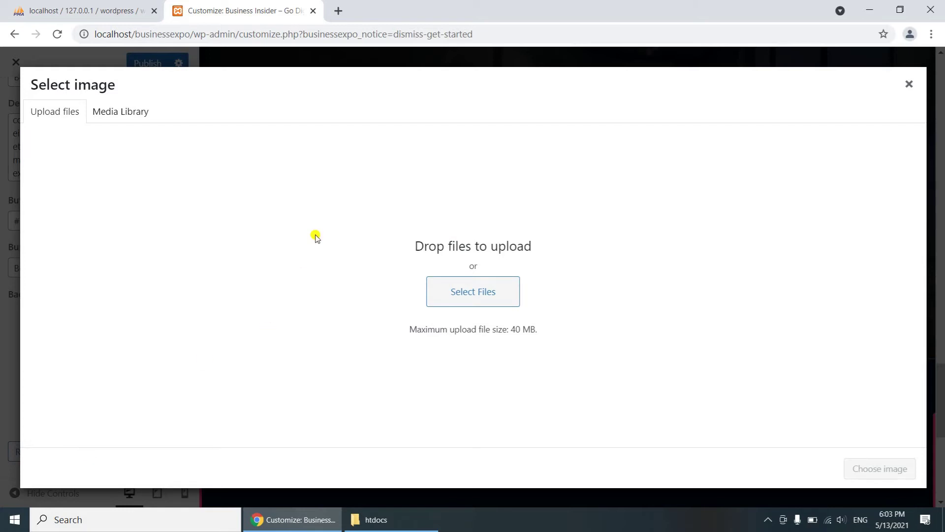
left_click(479, 293)
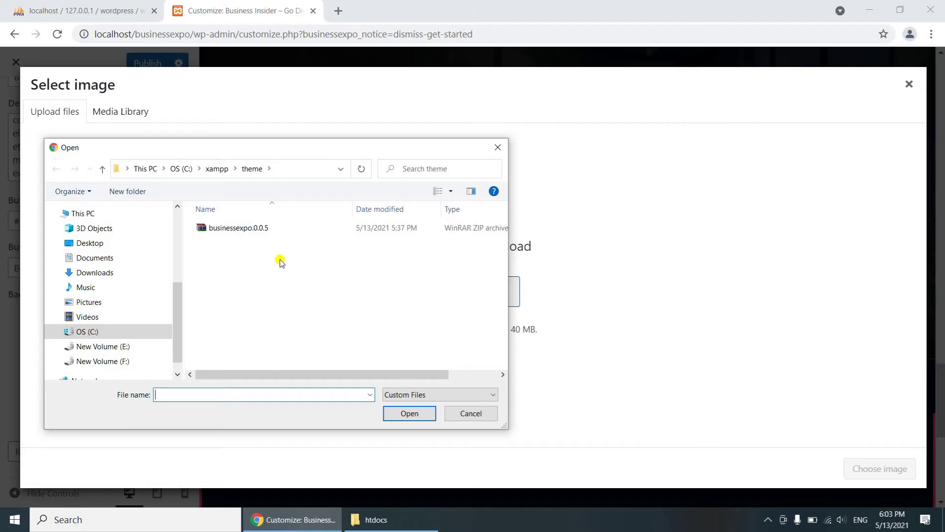
left_click(215, 169)
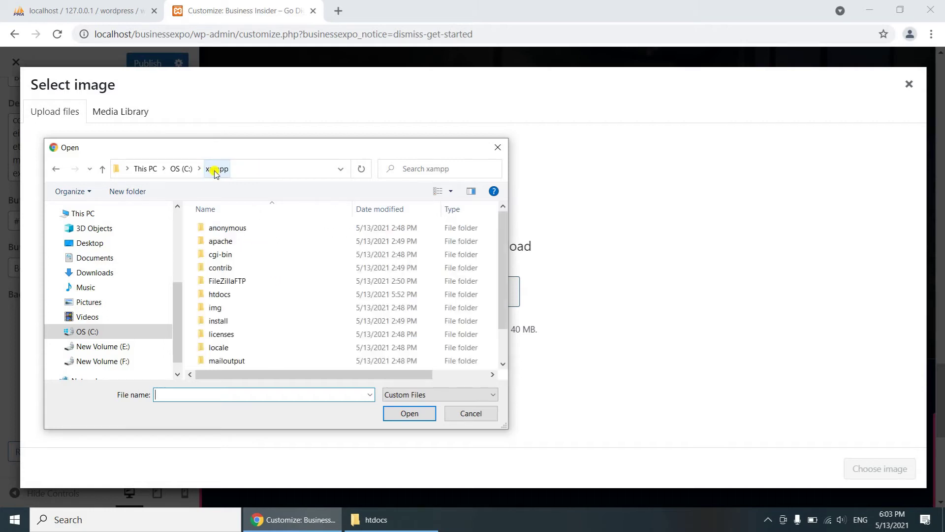
scroll(293, 309, "down", 2)
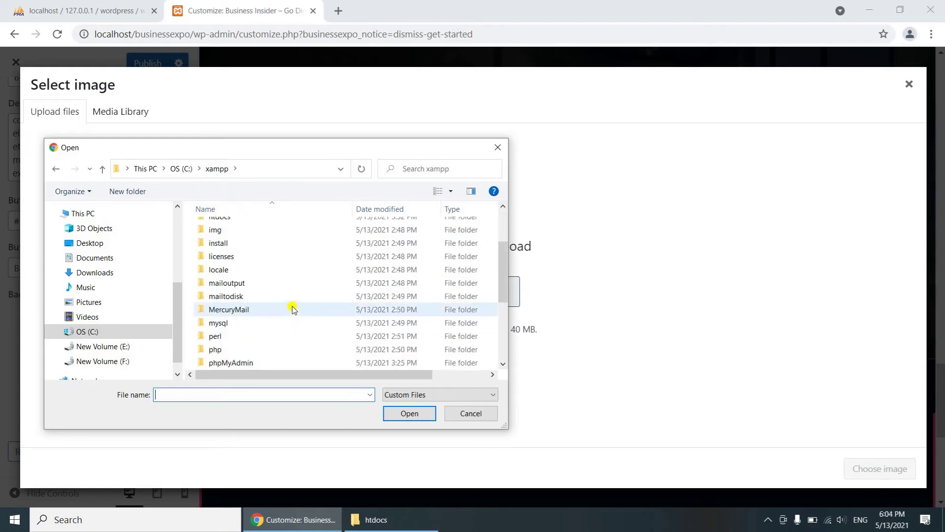
scroll(292, 309, "down", 4)
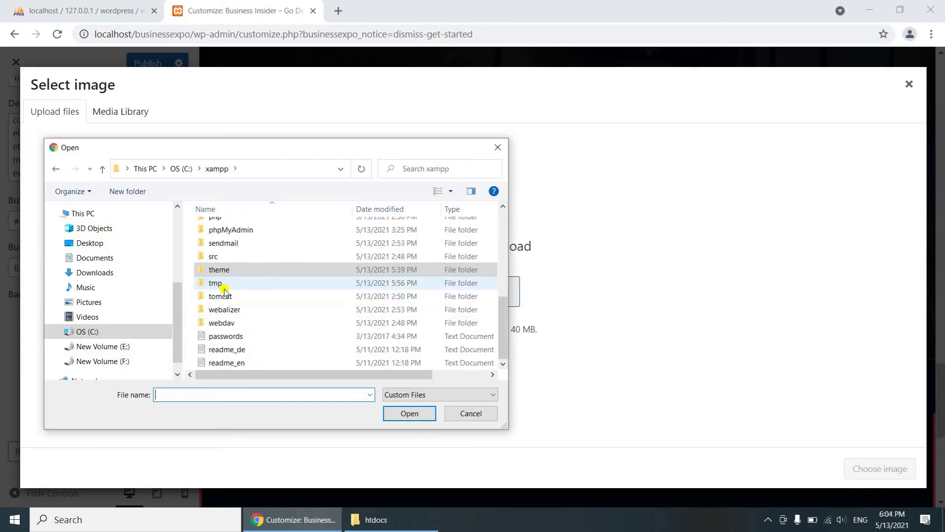
scroll(230, 287, "up", 1)
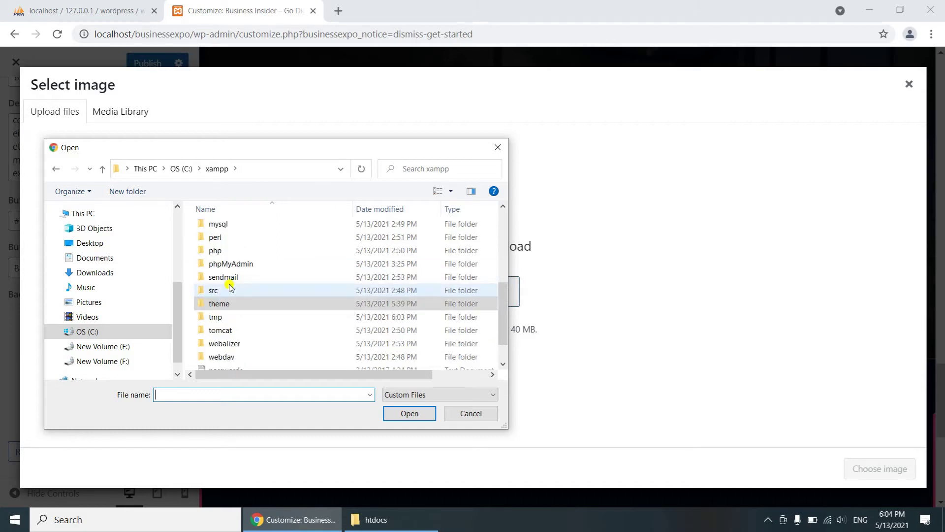
scroll(230, 287, "up", 1)
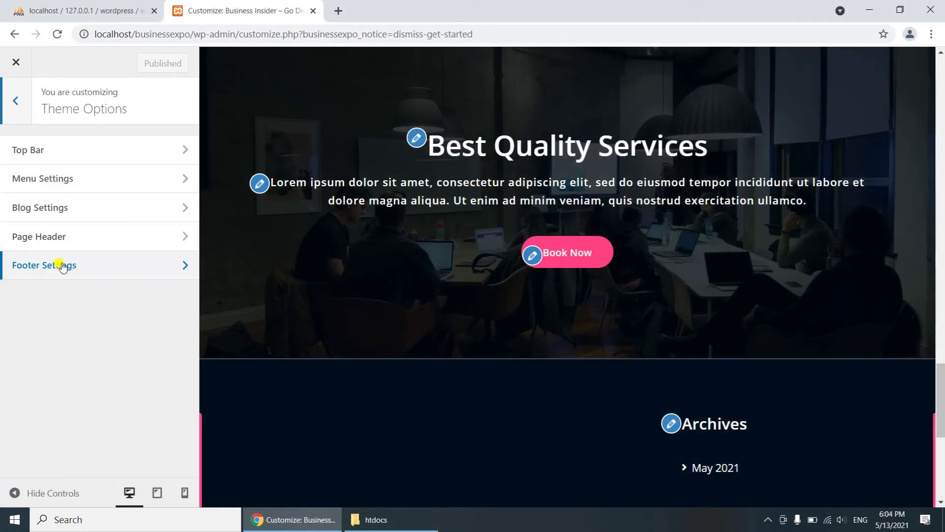
Step: Set the button text in the theme's top bar options to "Shop Now" and publish the change
left_click(76, 151)
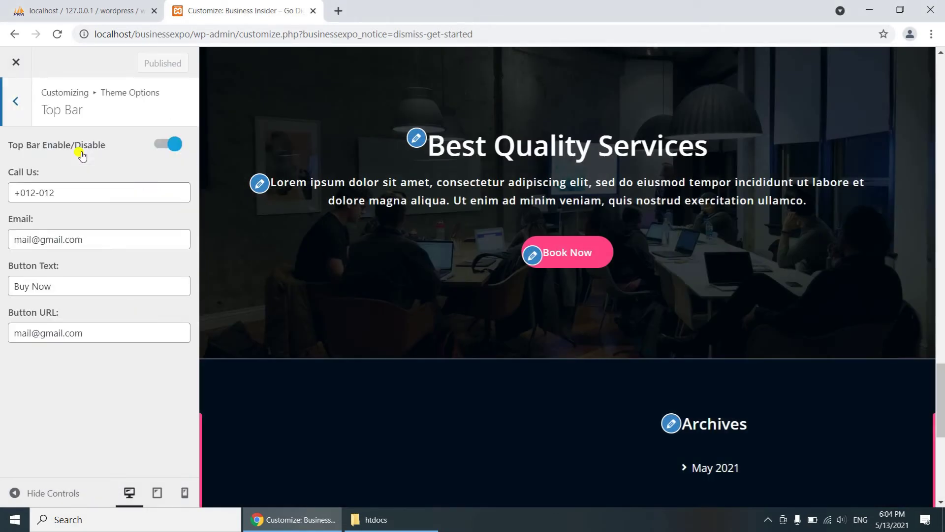
left_click(81, 194)
left_click_drag(81, 193, 16, 204)
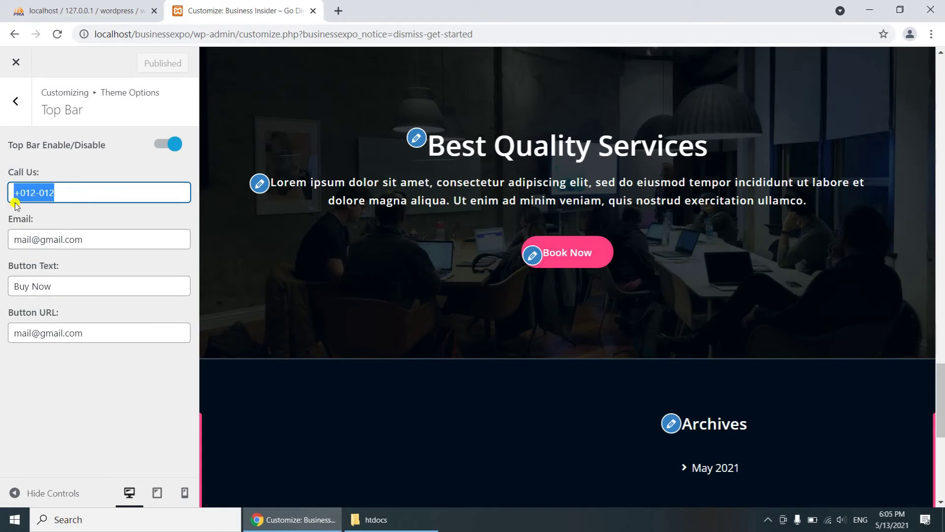
left_click(46, 239)
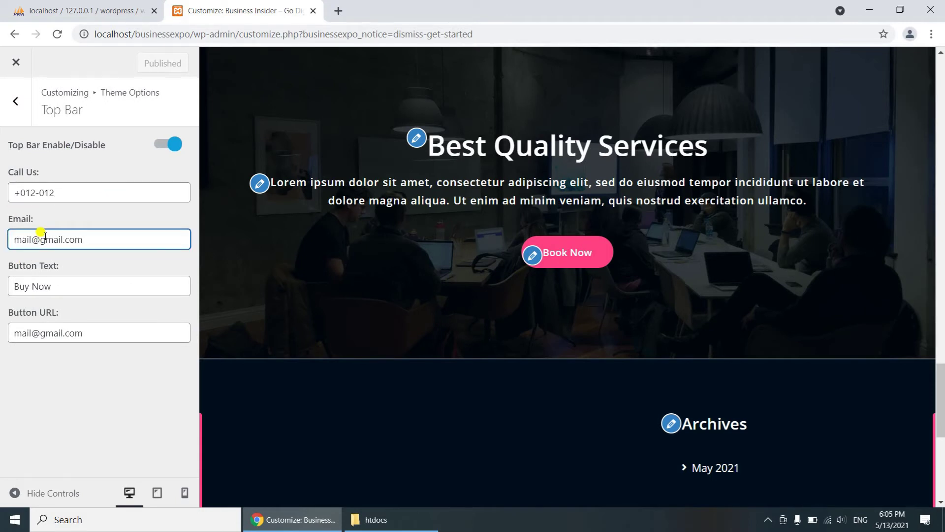
left_click(59, 287)
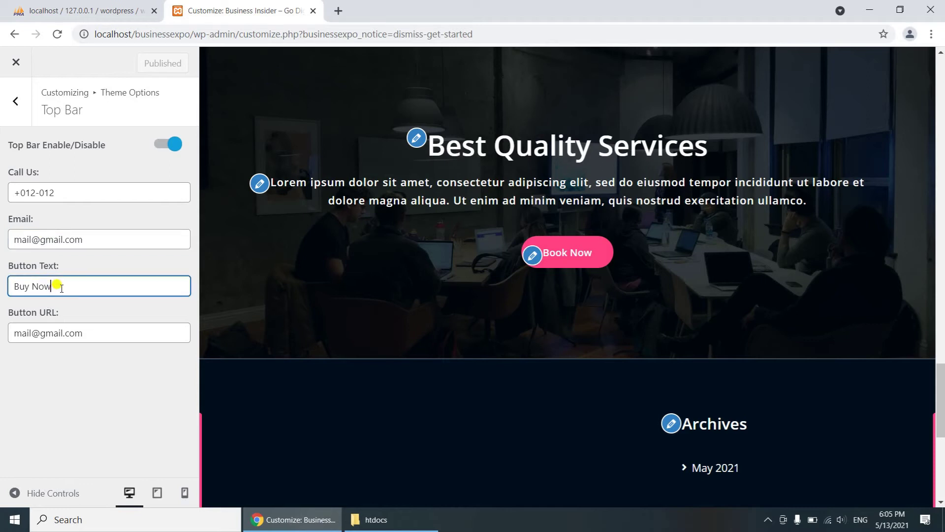
key("ctrl+a")
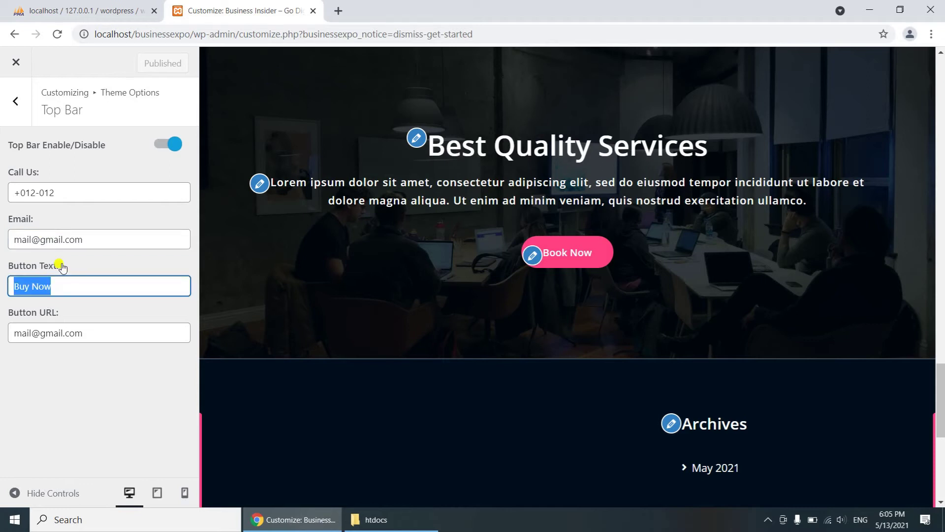
type("Show")
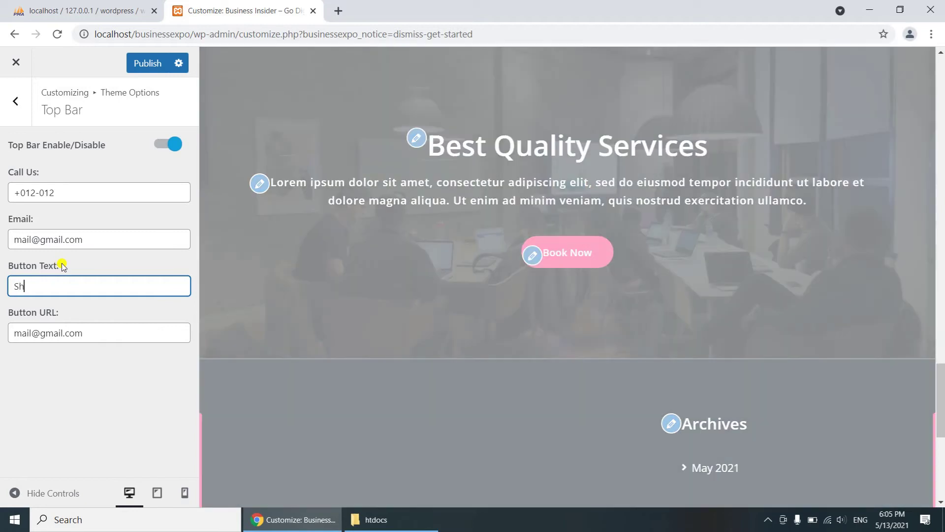
key("BackSpace")
key("BackSpace")
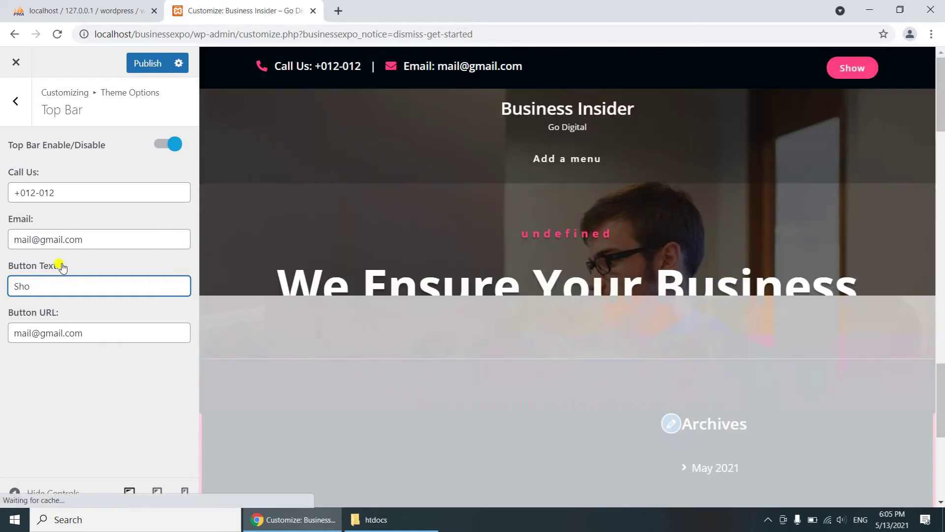
type("p Now")
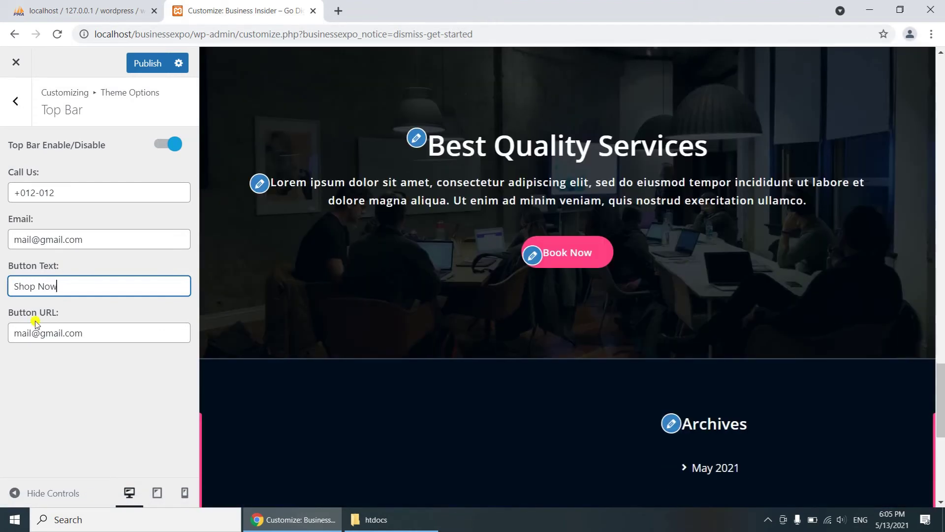
left_click(15, 101)
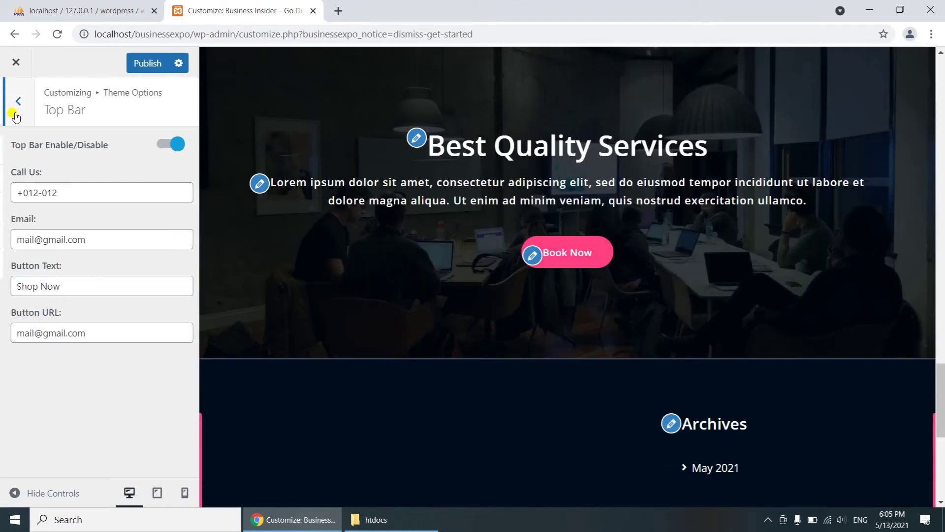
left_click(148, 63)
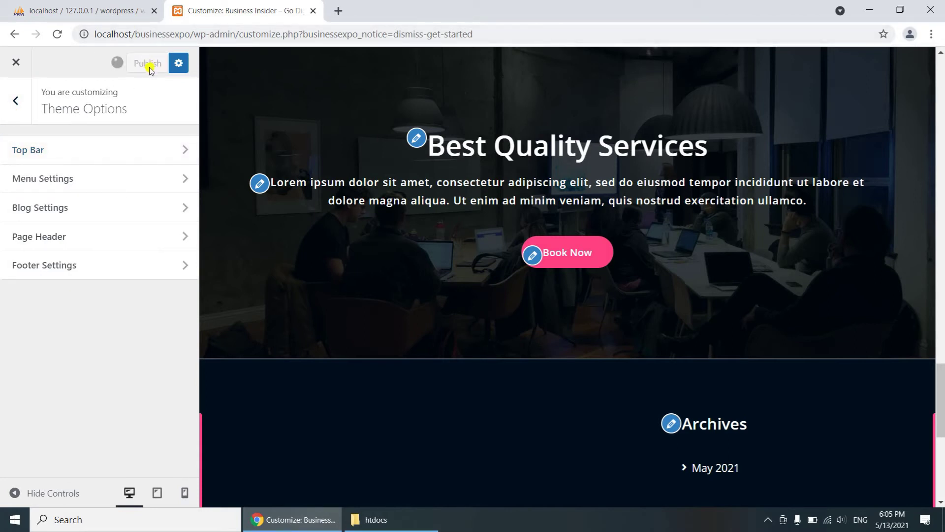
Step: Examine the theme's menu settings and its blog settings, including the post meta options and page layouts
left_click(77, 182)
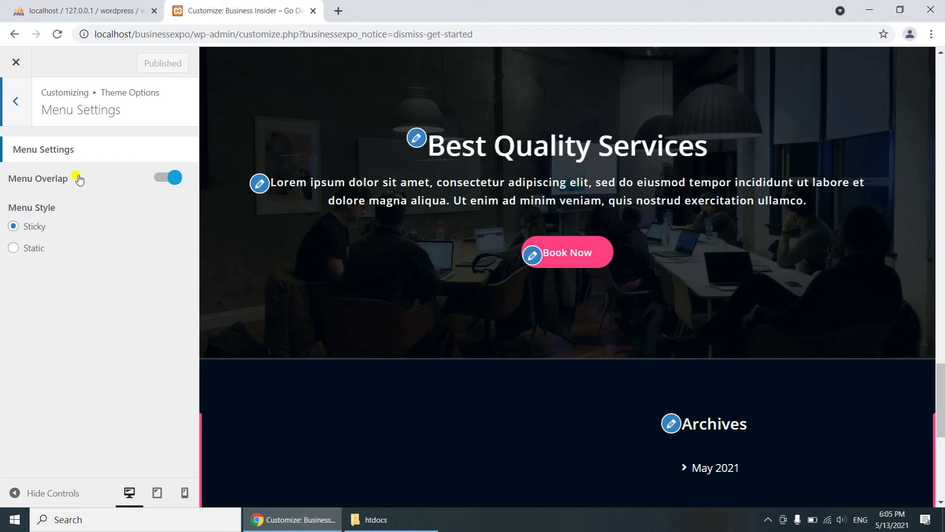
left_click(15, 101)
left_click(47, 211)
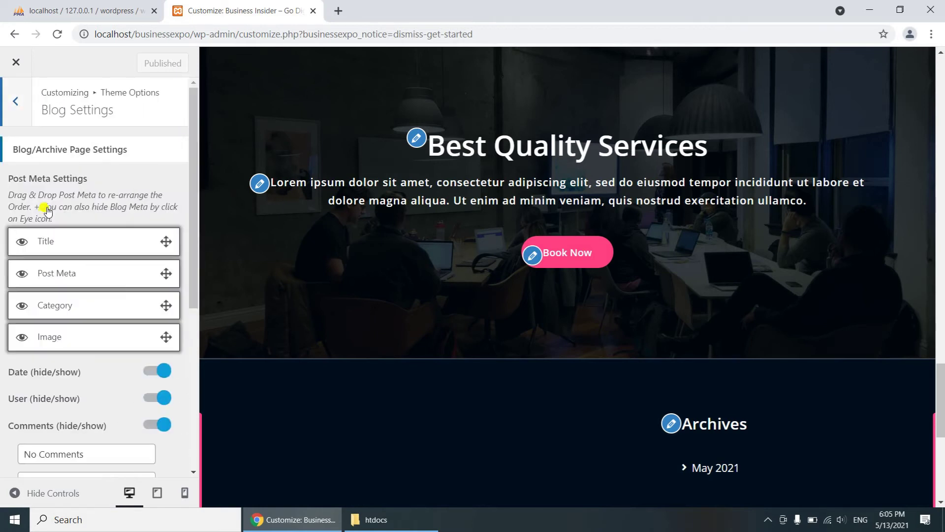
scroll(48, 211, "down", 3)
scroll(47, 211, "down", 3)
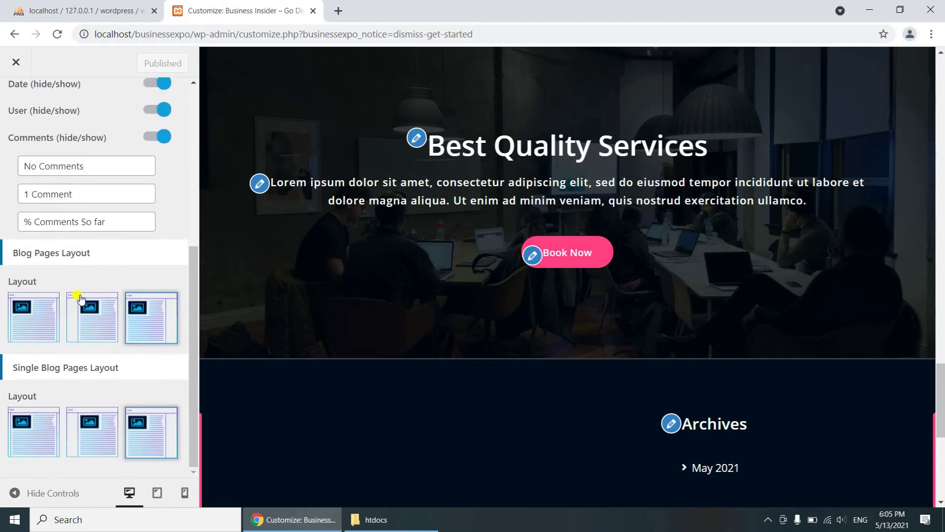
scroll(75, 291, "up", 6)
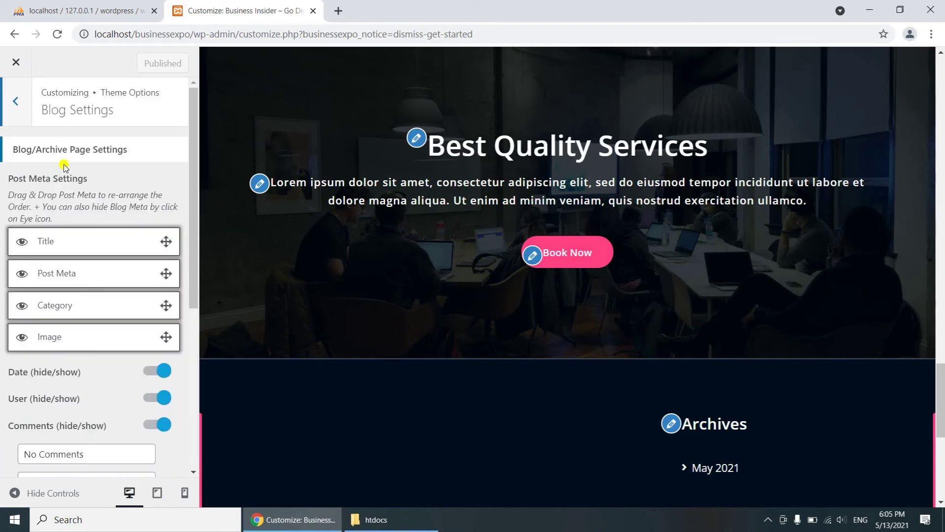
left_click(15, 105)
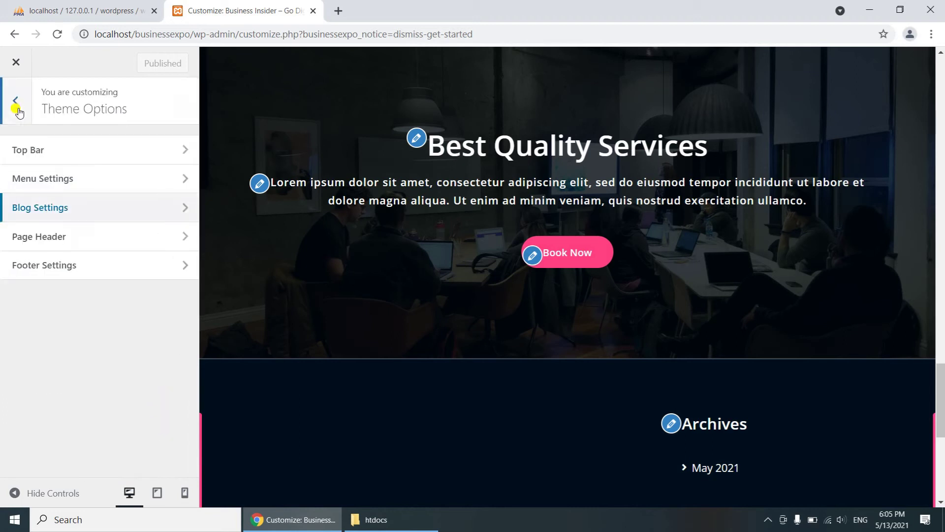
Step: Examine the theme's page header settings and the top of the page preview
left_click(40, 236)
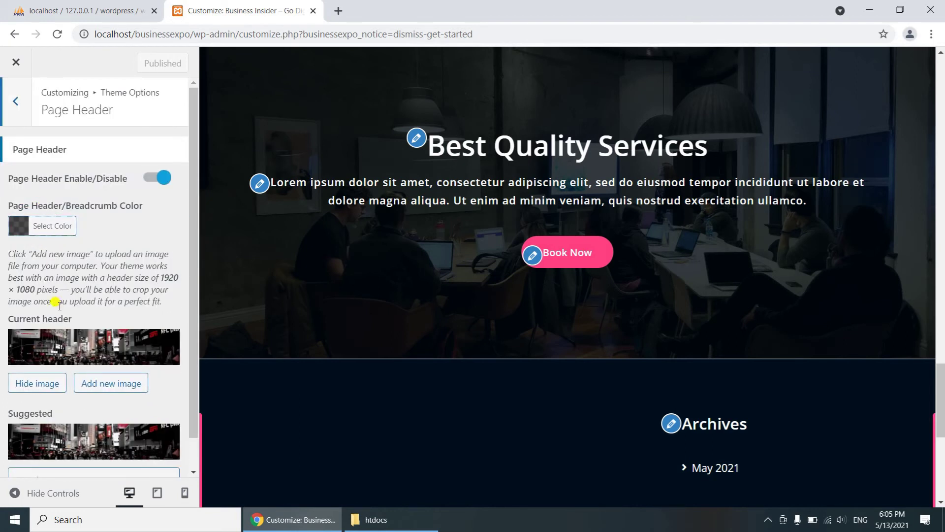
scroll(121, 237, "down", 1)
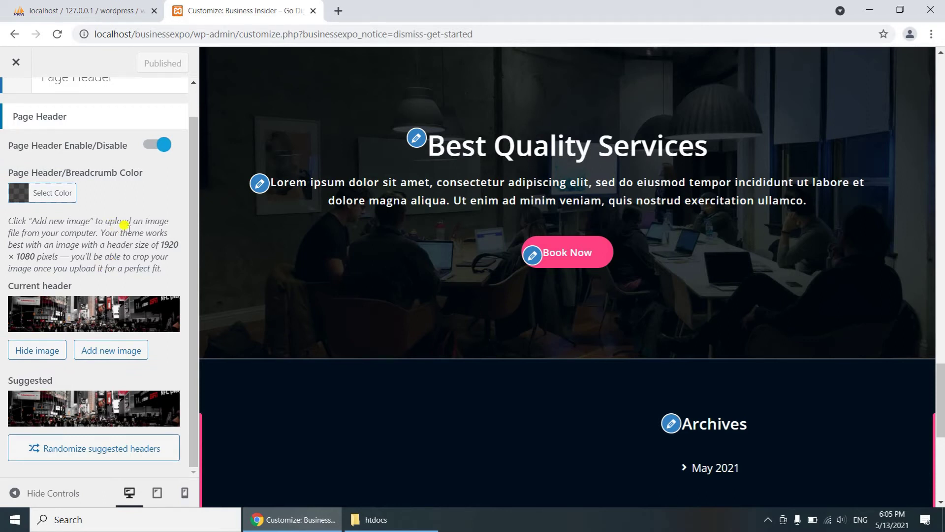
scroll(253, 237, "up", 10)
scroll(258, 241, "up", 8)
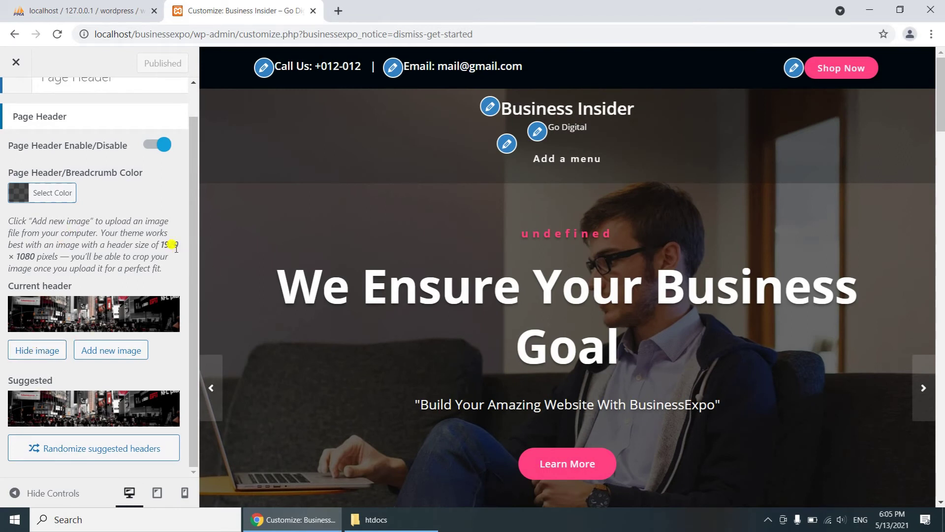
scroll(38, 180, "up", 1)
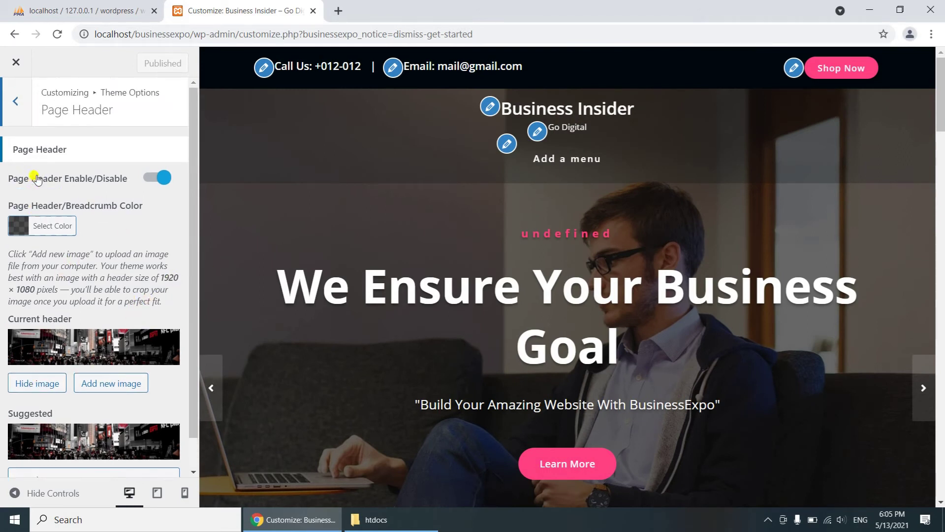
left_click(20, 126)
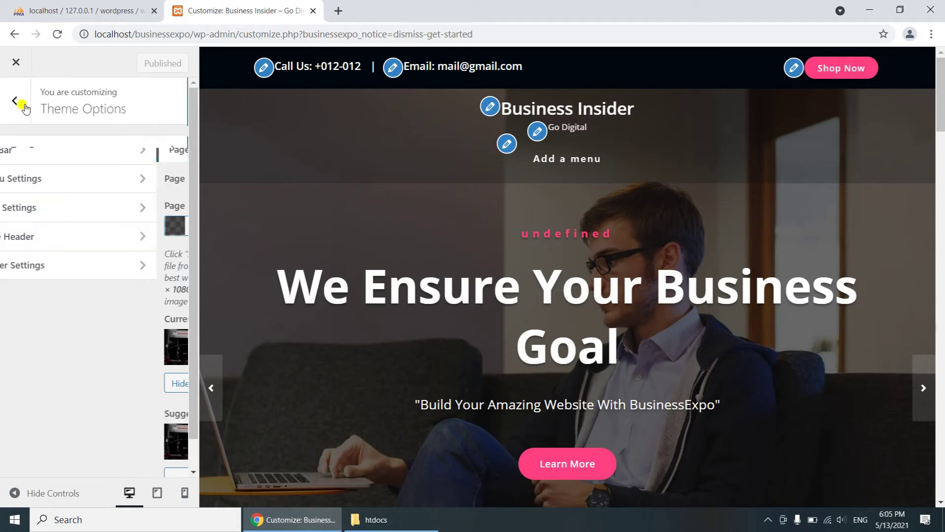
Step: Examine the theme's footer settings, covering the footer widgets options and the footer copyright text
left_click(44, 265)
left_click(56, 151)
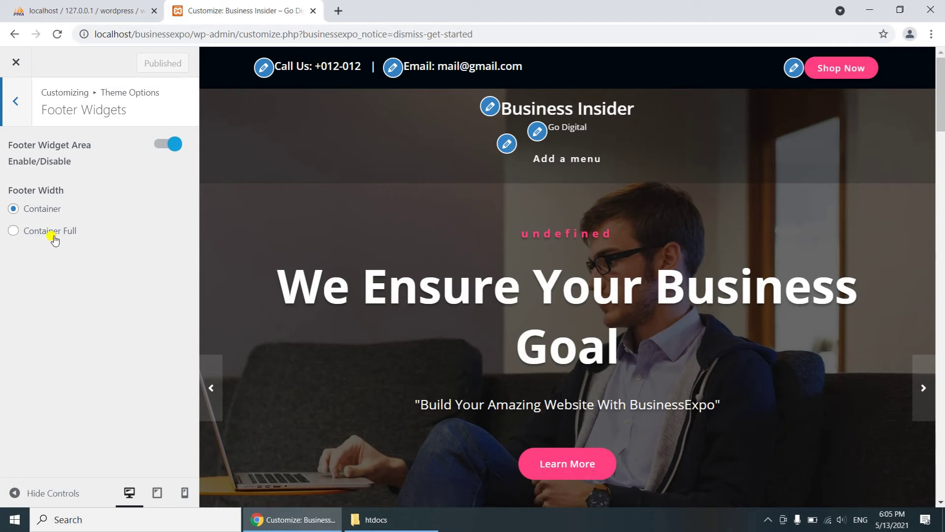
left_click(15, 101)
left_click(33, 182)
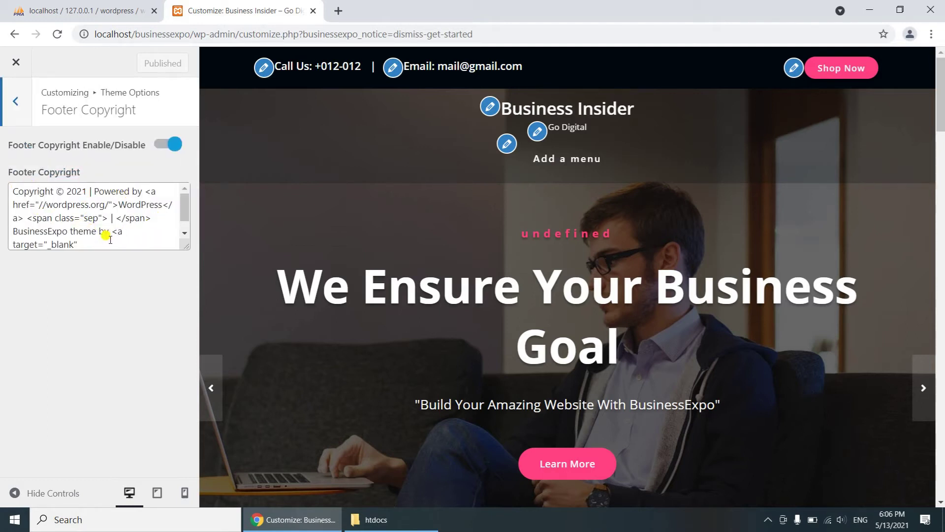
scroll(110, 240, "down", 1)
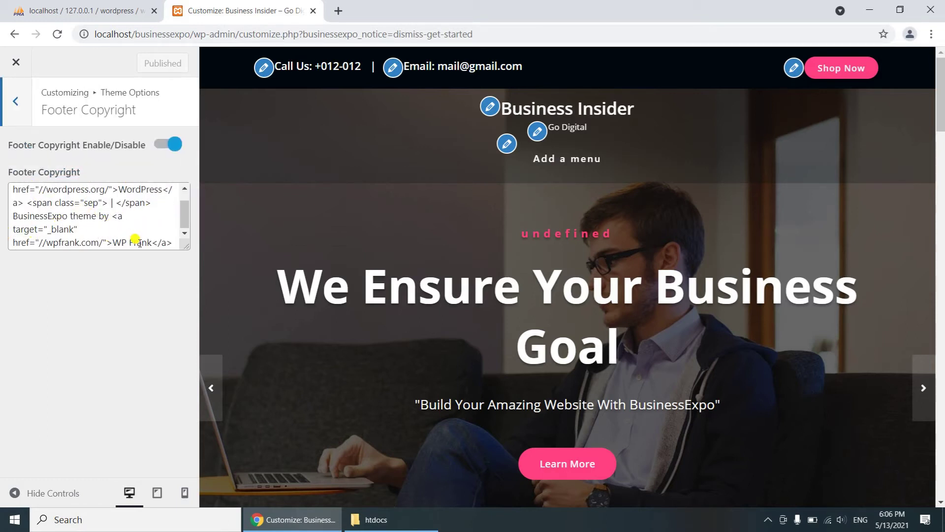
scroll(138, 232, "up", 1)
left_click(137, 219)
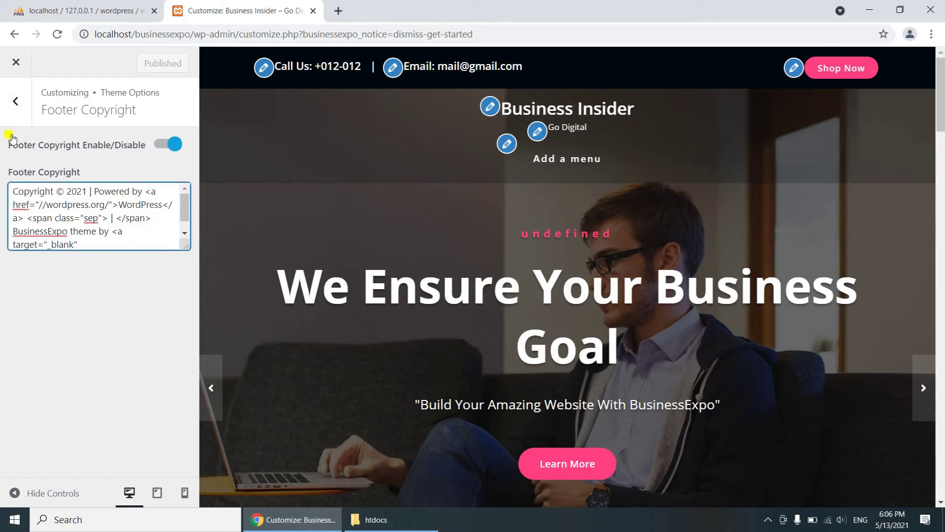
left_click(18, 100)
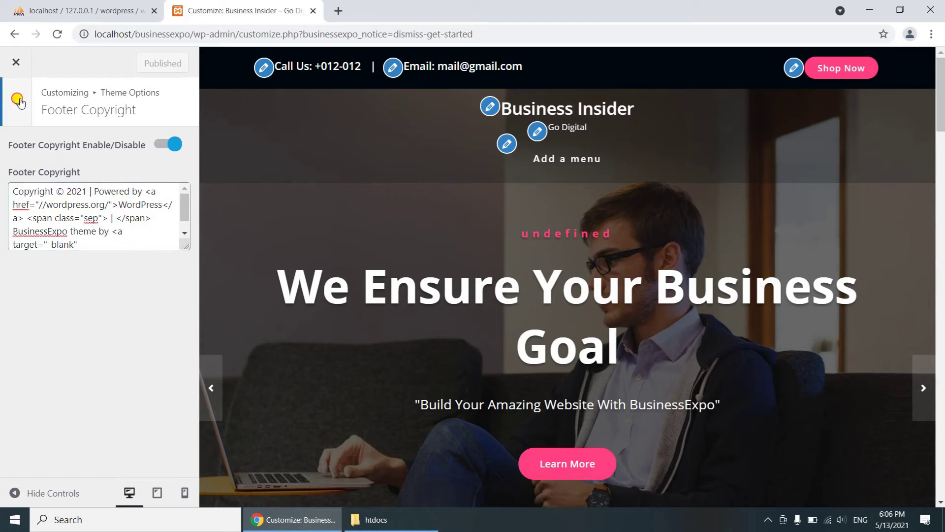
left_click(18, 100)
left_click(18, 102)
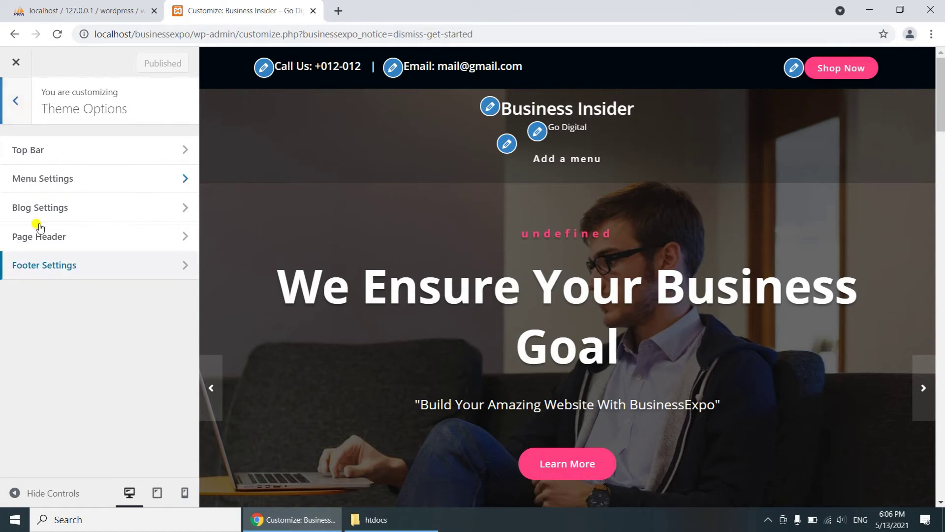
left_click(12, 117)
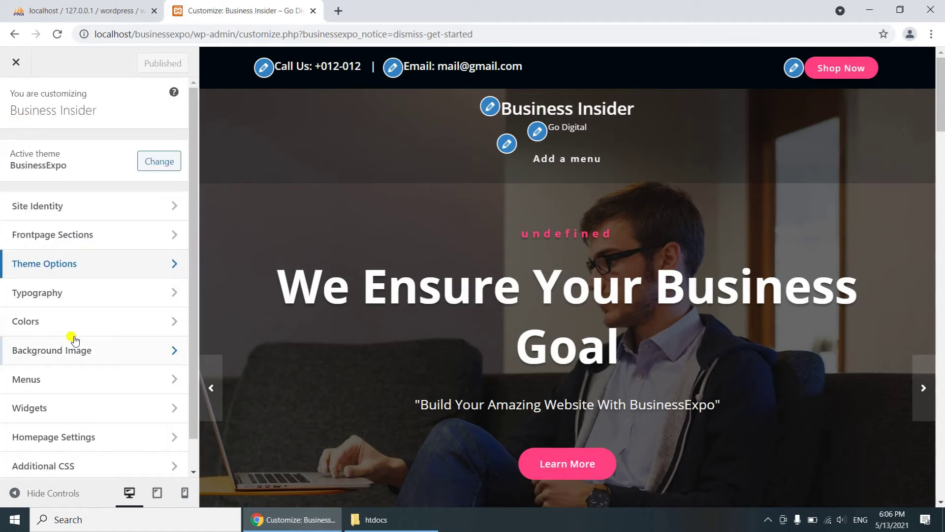
Step: Try the theme's custom typography in the page preview by enabling it and disabling it again
left_click(46, 294)
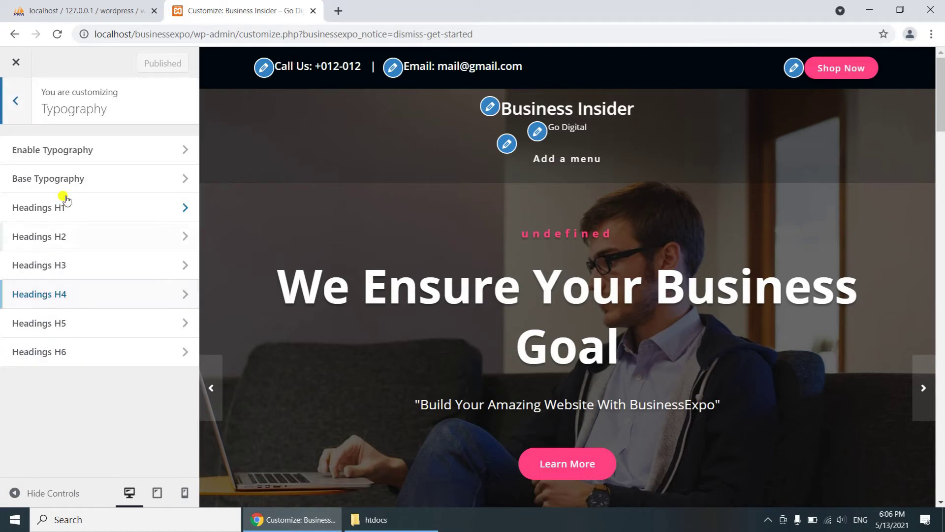
left_click(81, 151)
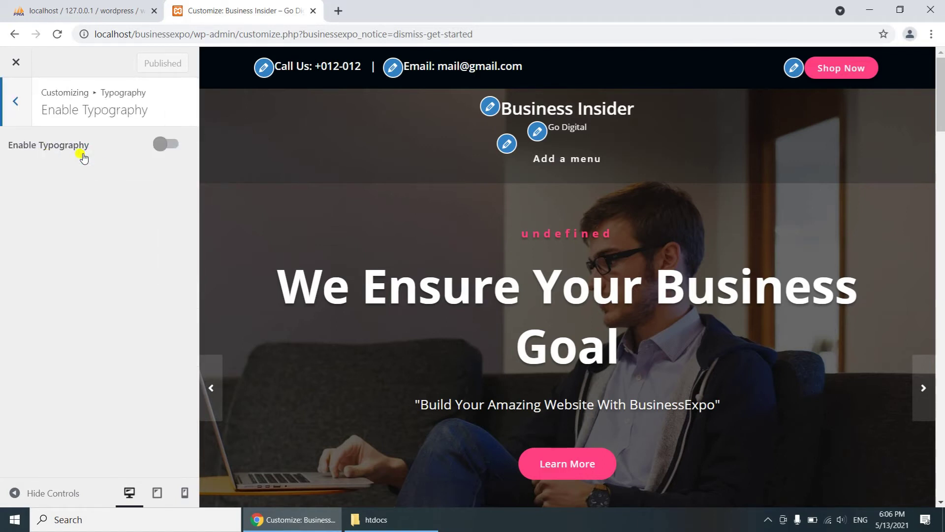
left_click(172, 145)
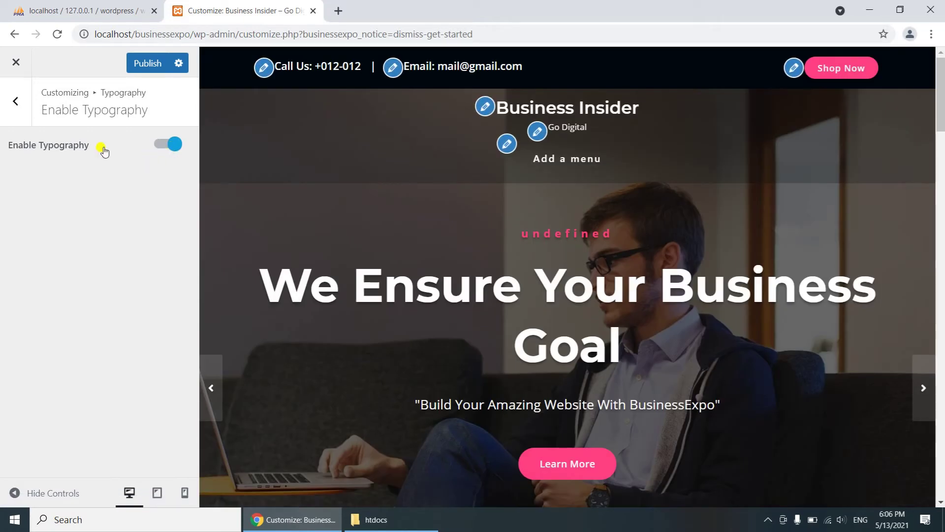
left_click(163, 144)
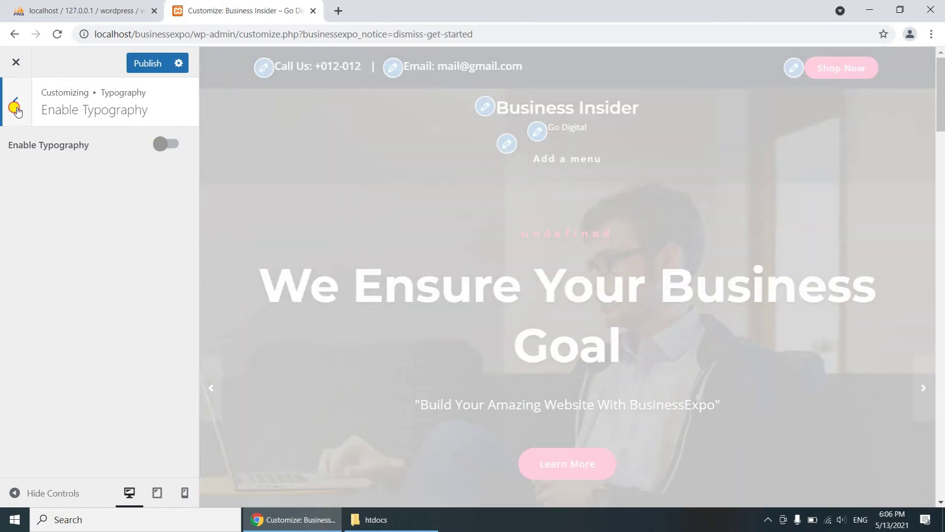
Step: Examine the base typography font options and the Headings H1 font family setting
left_click(15, 102)
left_click(54, 178)
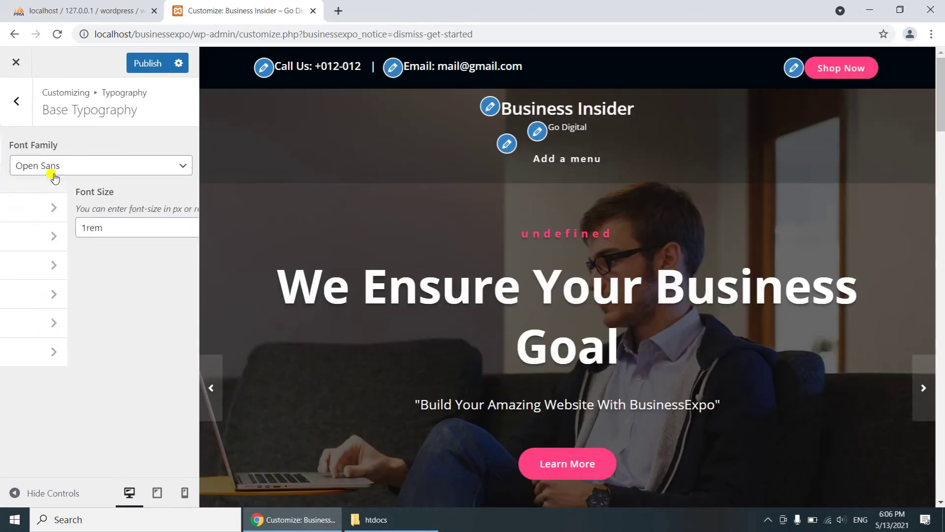
left_click(55, 172)
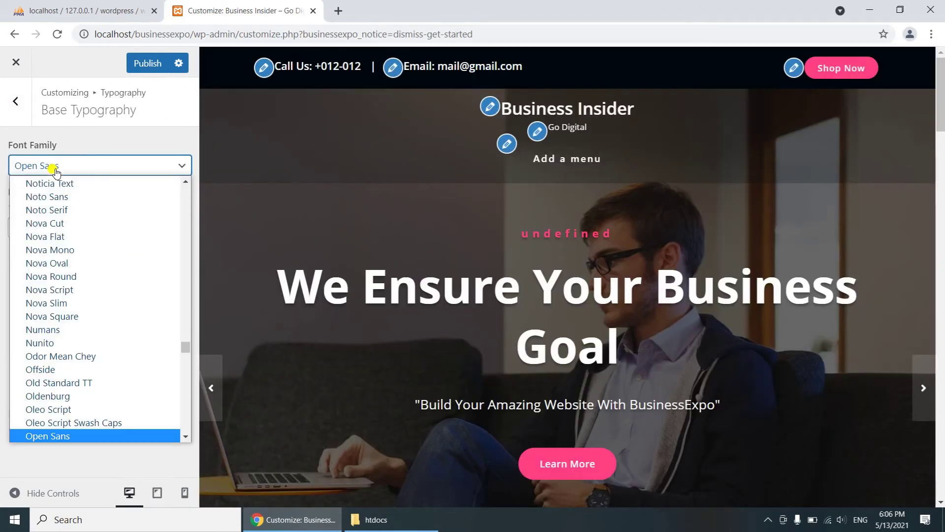
left_click(56, 172)
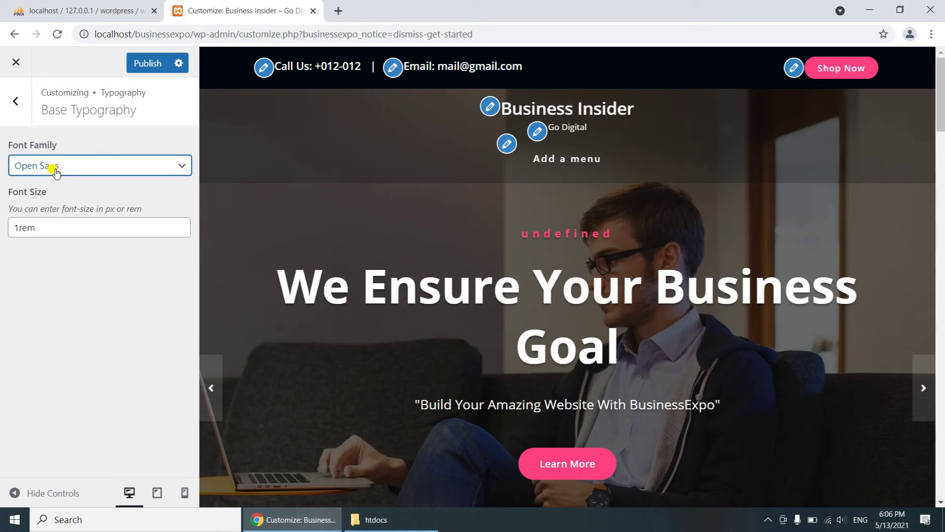
left_click(11, 111)
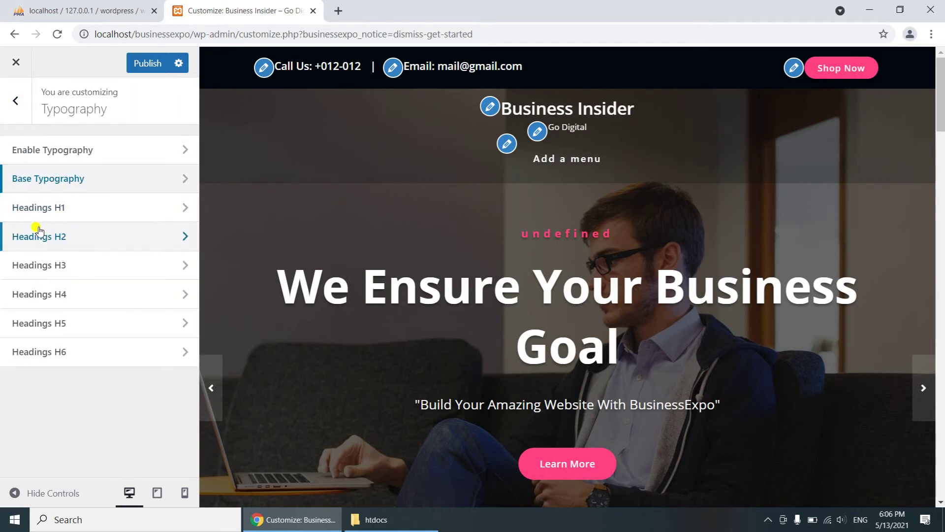
left_click(52, 212)
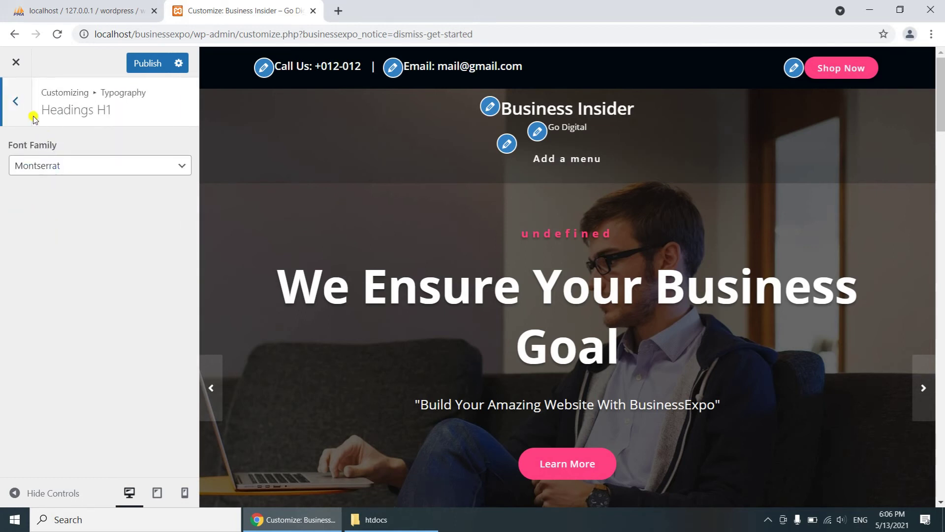
left_click(15, 103)
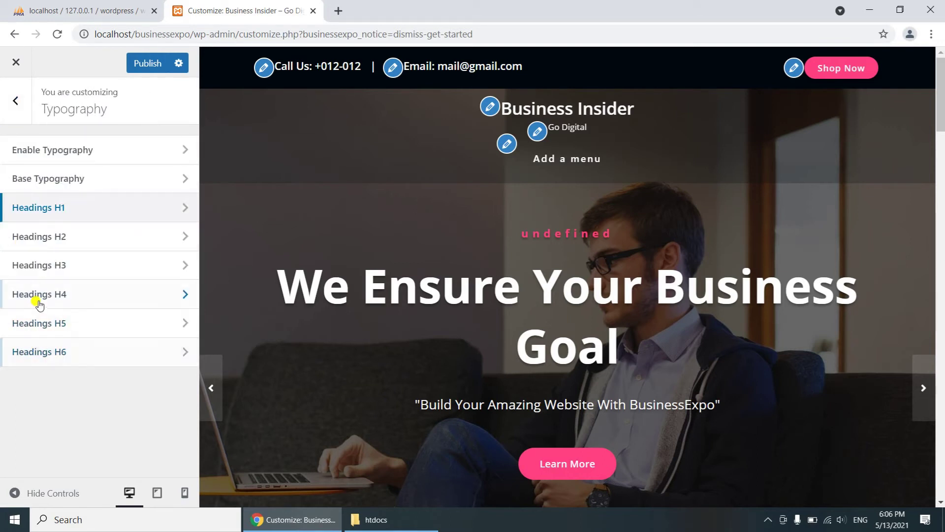
left_click(14, 98)
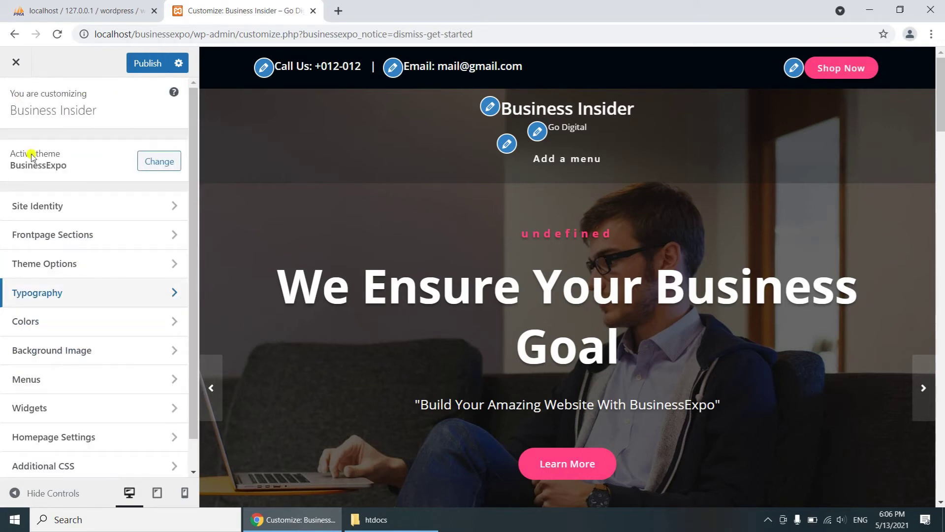
Step: Try yellow (#eeee22) as the header text color in the page preview, and settle on blue (#1e73be)
scroll(69, 305, "down", 1)
left_click(66, 296)
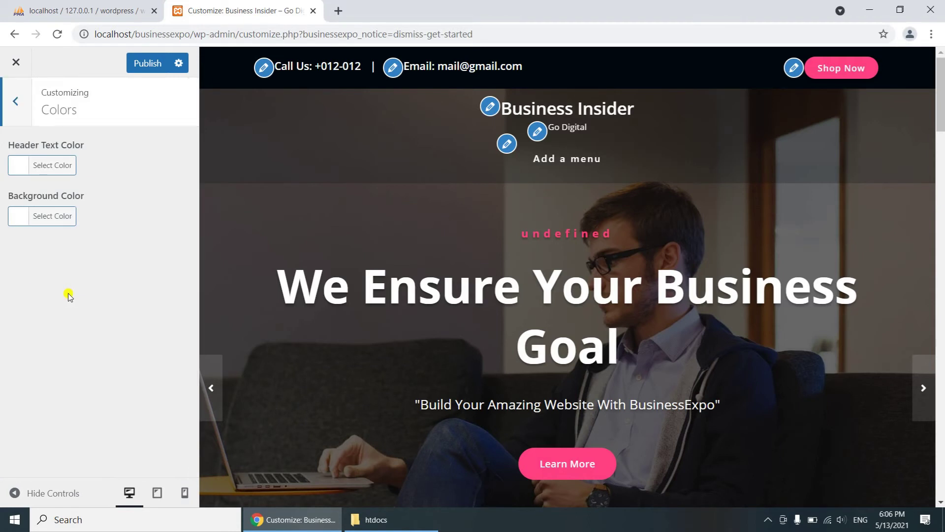
left_click(51, 169)
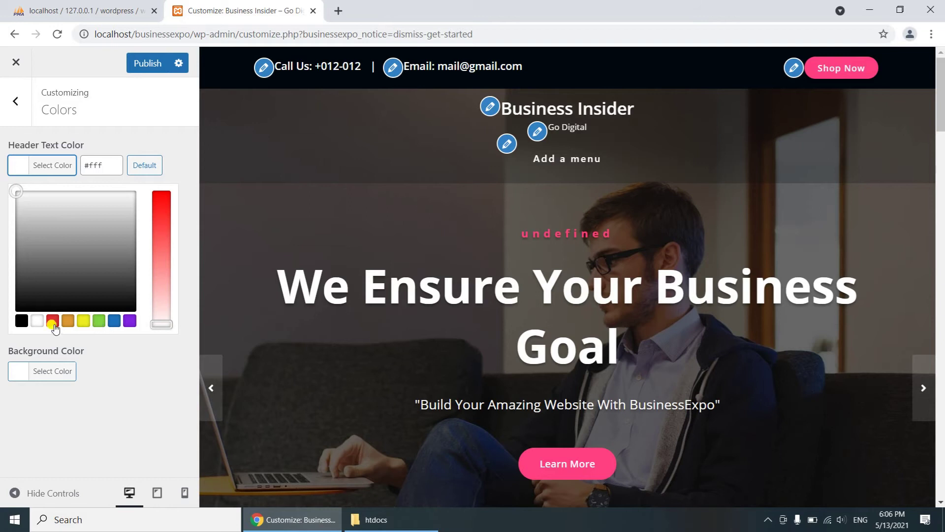
left_click(83, 321)
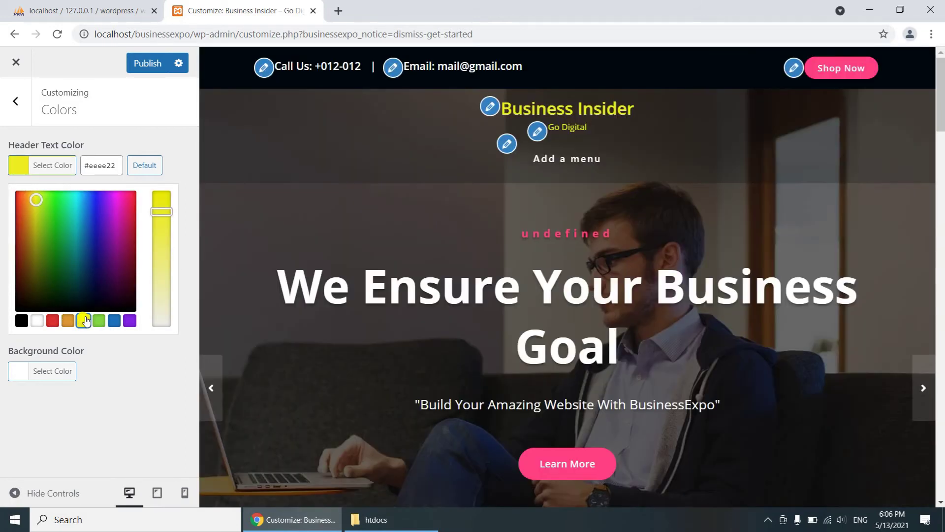
scroll(318, 130, "down", 15)
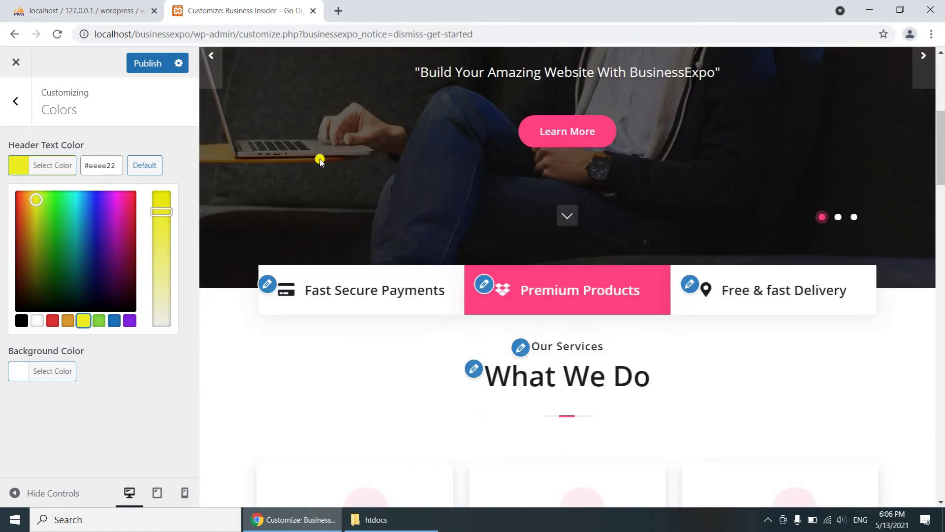
scroll(320, 164, "down", 5)
scroll(320, 164, "up", 20)
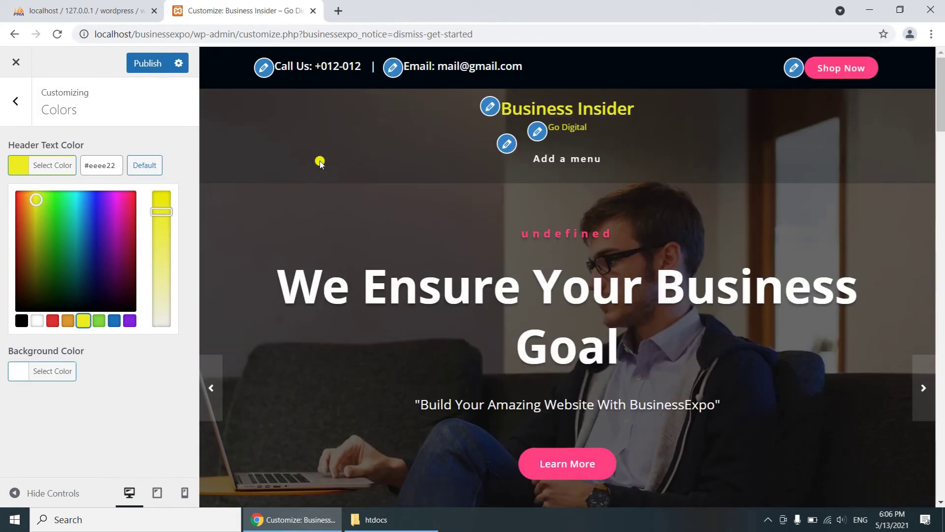
left_click(116, 321)
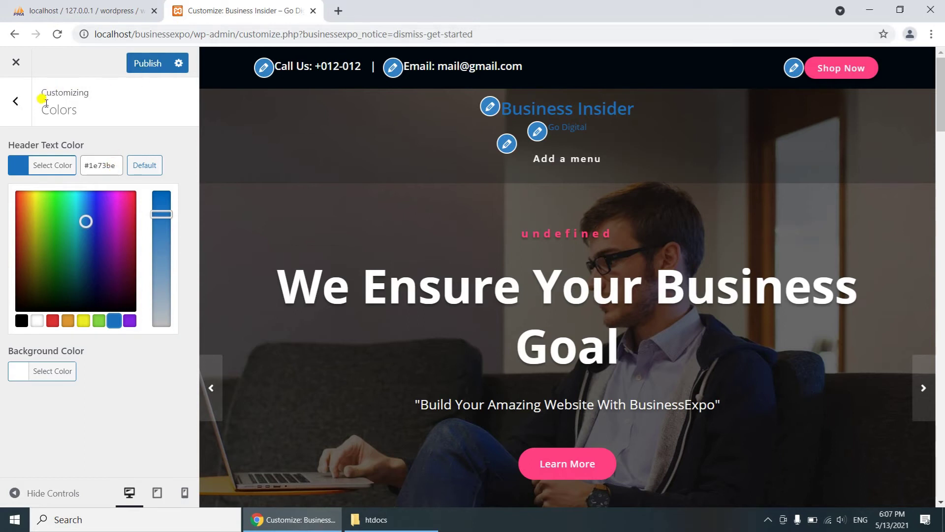
left_click(16, 104)
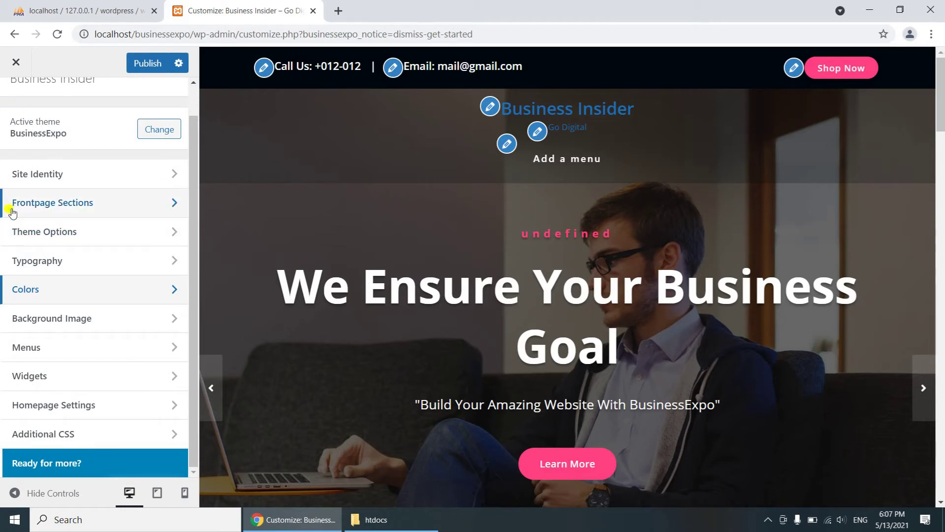
Step: Set the site's background color to gray (#adadad)
left_click(29, 261)
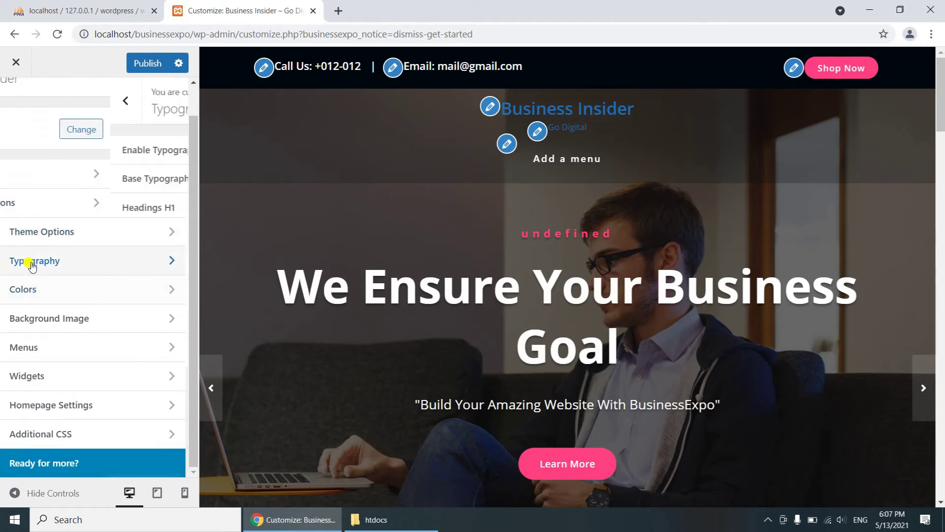
left_click(15, 102)
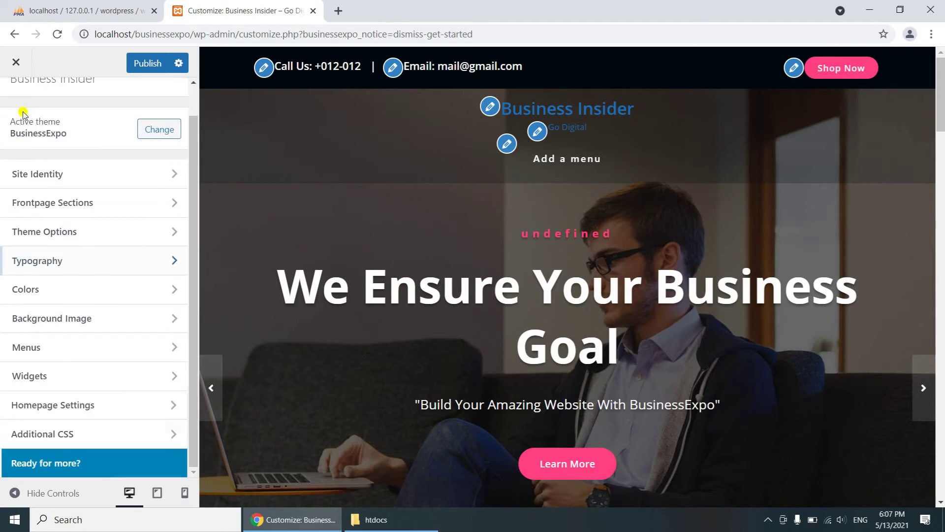
left_click(35, 294)
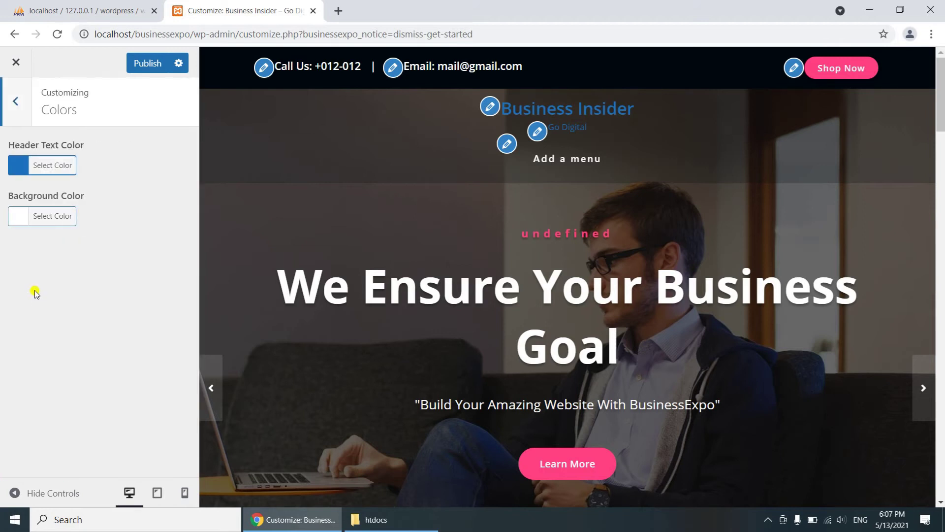
left_click(17, 215)
left_click(55, 260)
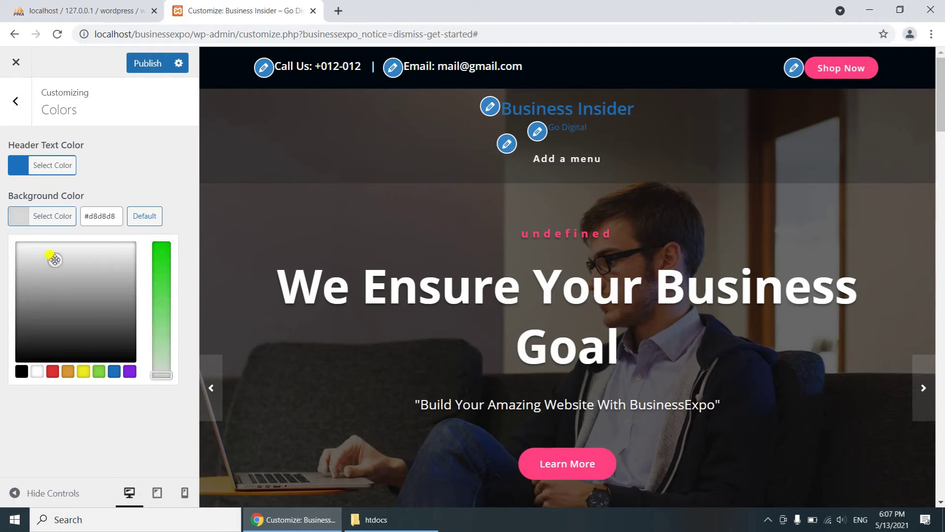
left_click_drag(76, 273, 79, 280)
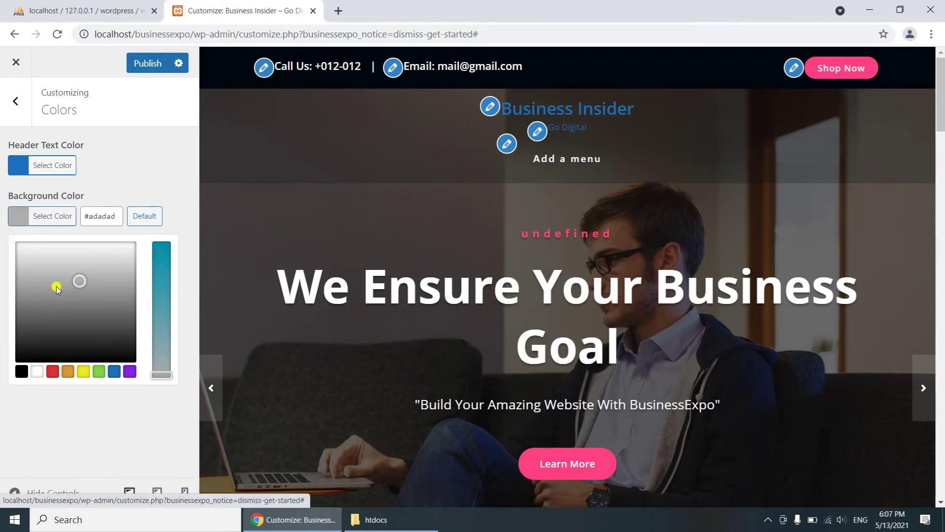
Step: Try white (#ffffff) and gray (#bfbfbf) as the site's background color and check them in the page preview
scroll(262, 264, "down", 8)
scroll(264, 262, "down", 3)
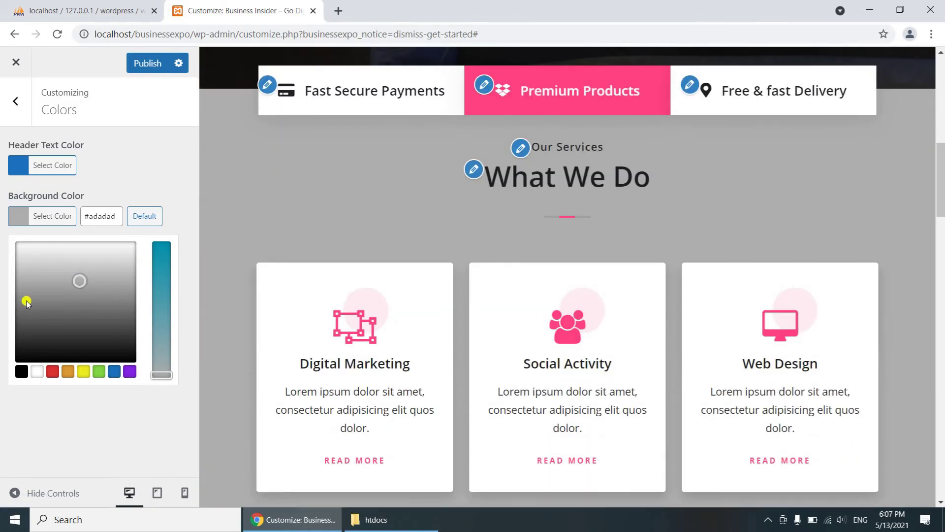
left_click_drag(54, 272, 21, 226)
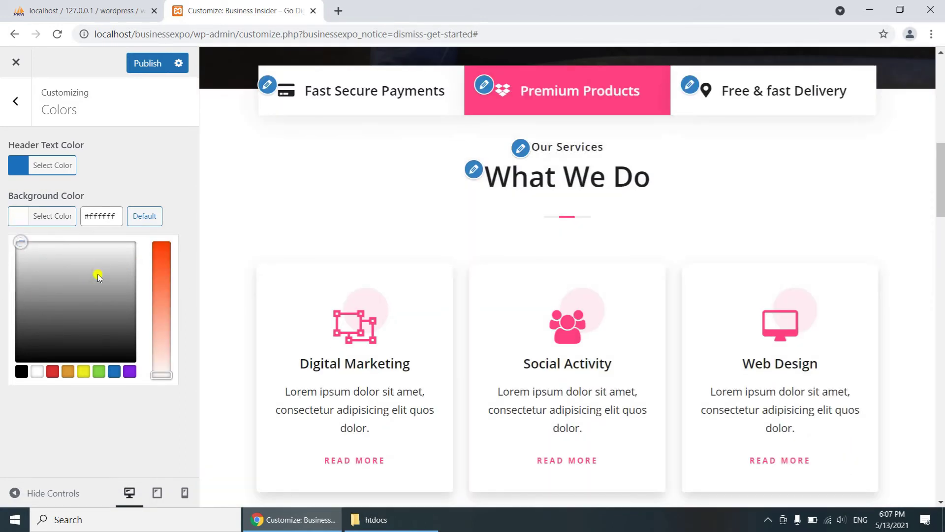
mouse_move(97, 274)
left_mouse_down()
mouse_move(88, 285)
mouse_move(88, 273)
left_mouse_up()
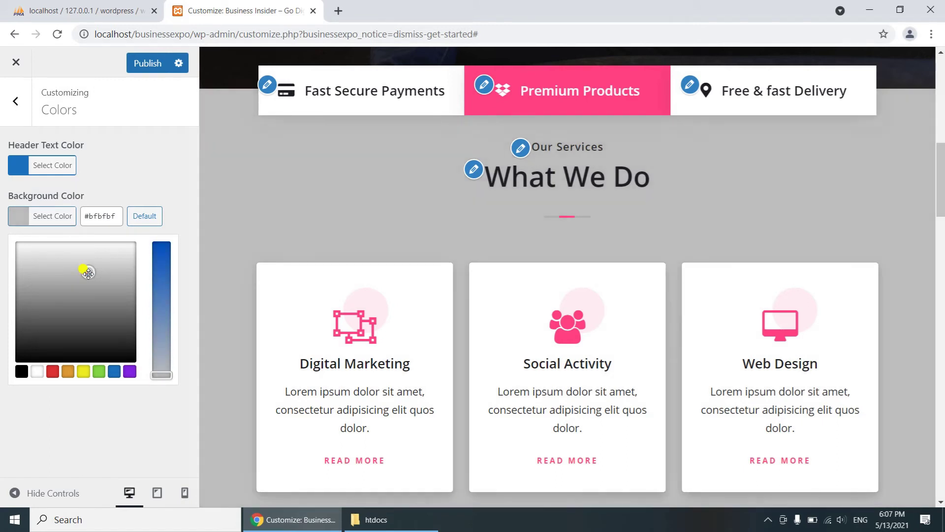
scroll(287, 239, "down", 15)
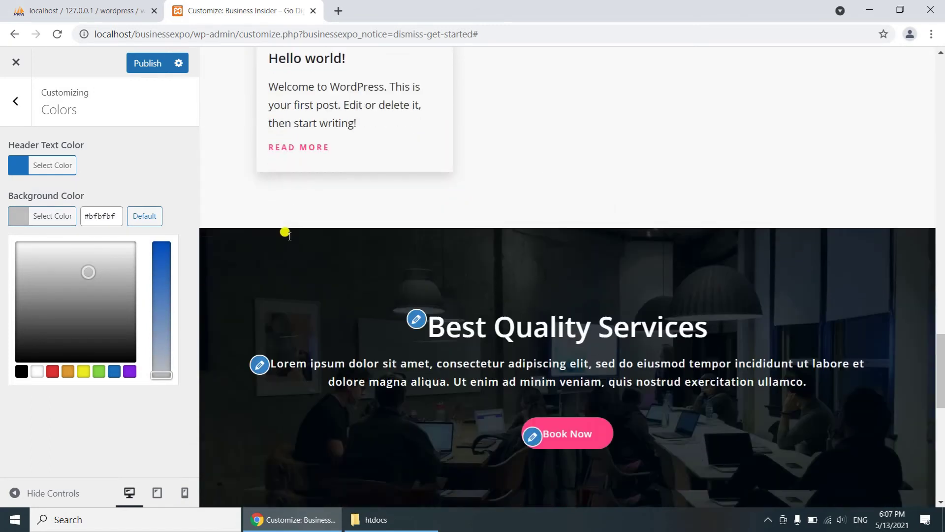
scroll(288, 233, "up", 3)
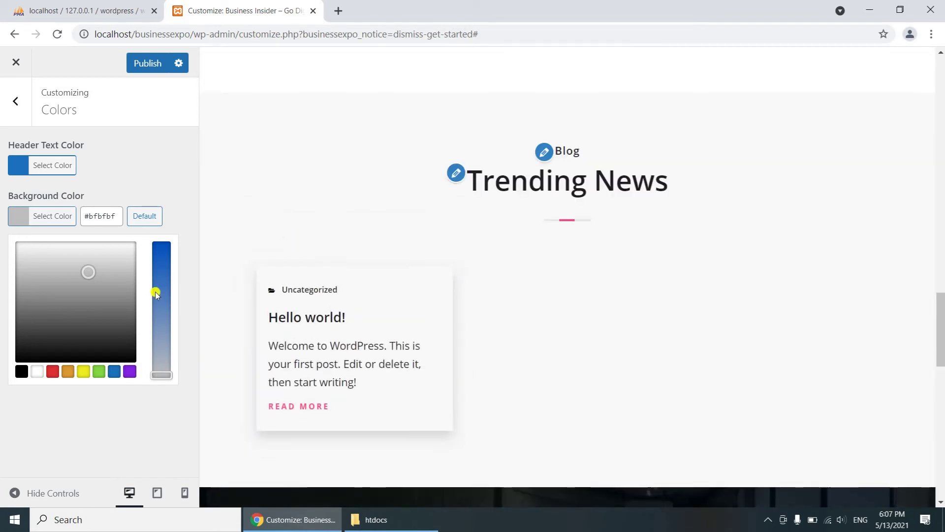
left_click_drag(40, 249, 11, 227)
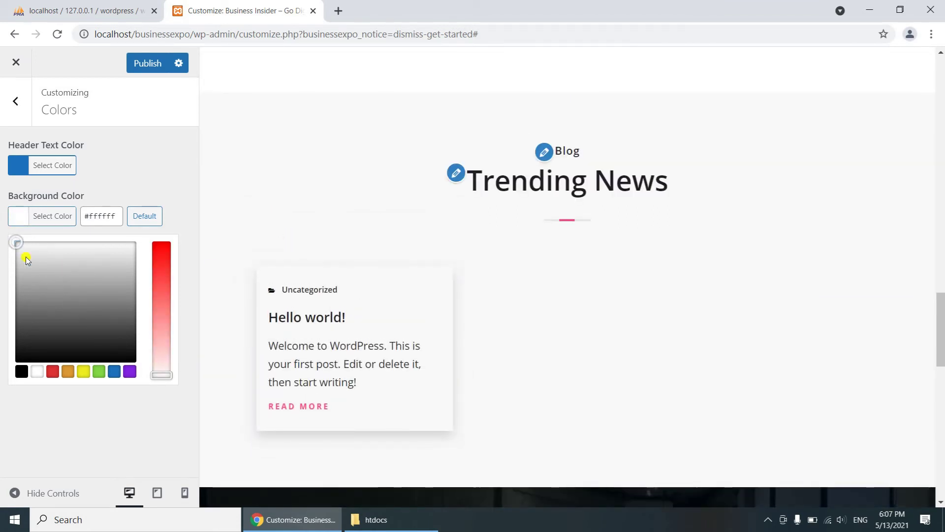
Step: Try yellow (#eeee22), green (#0e8461) and orange (#ffa50a) as the site's background color in the page preview
mouse_move(76, 343)
left_mouse_down()
mouse_move(85, 326)
mouse_move(89, 336)
left_mouse_up()
left_click(83, 371)
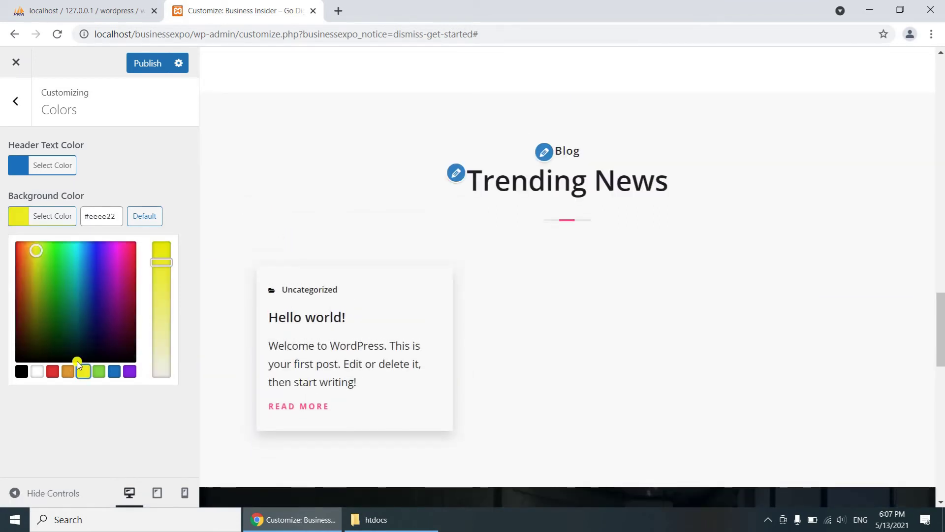
left_click_drag(64, 280, 70, 300)
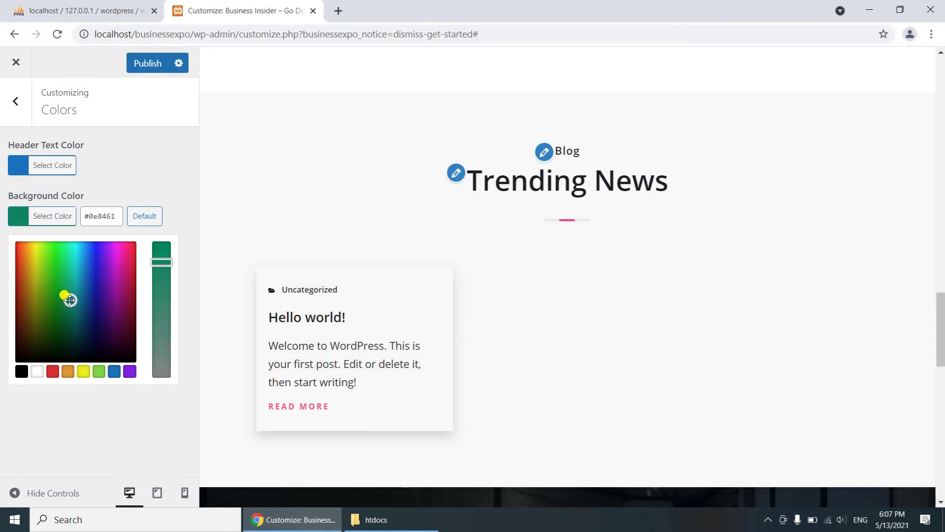
scroll(283, 244, "up", 15)
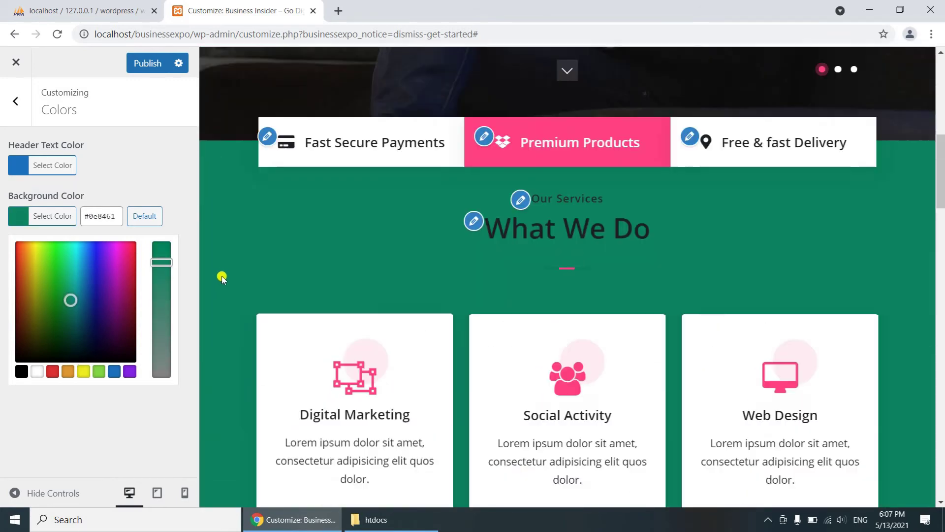
scroll(221, 277, "up", 2)
mouse_move(91, 293)
left_mouse_down()
mouse_move(100, 306)
mouse_move(28, 242)
left_mouse_up()
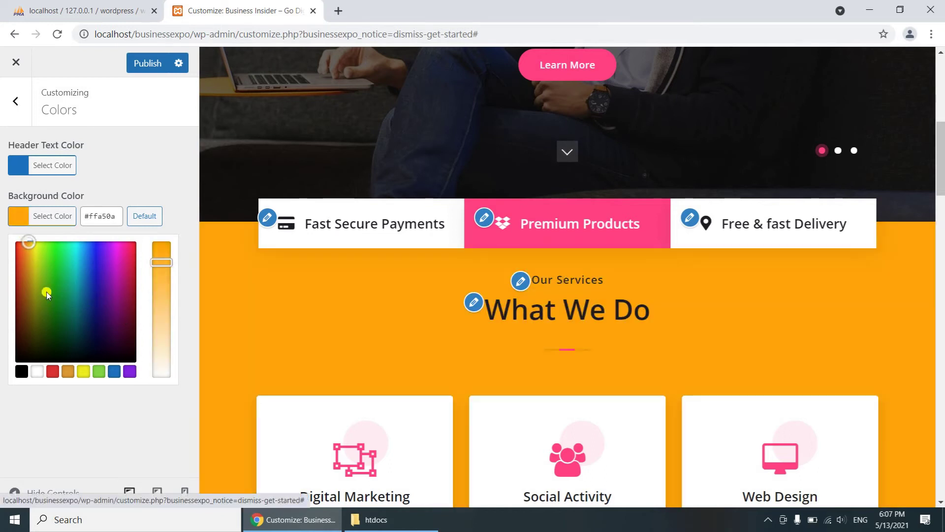
Step: Set the site's background color to light gray (#e2e2e2) and publish the changes
left_click(37, 371)
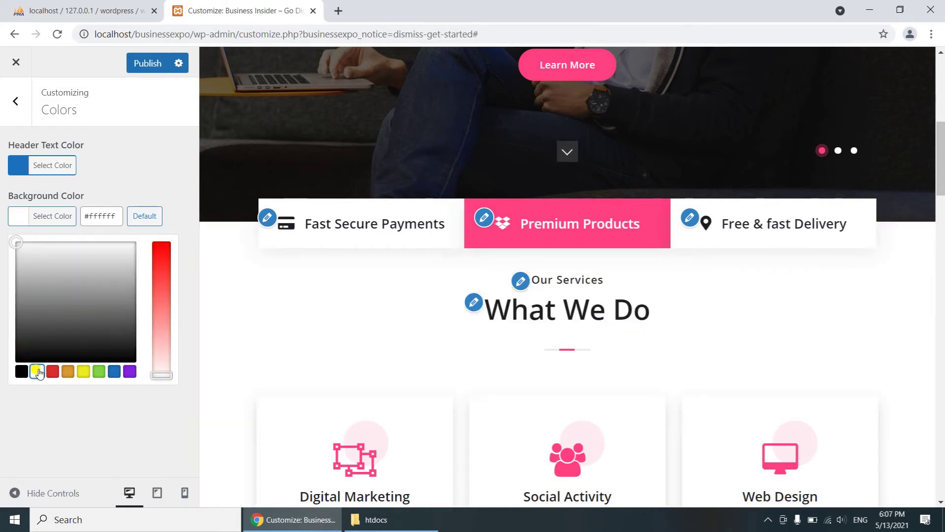
mouse_move(35, 261)
left_mouse_down()
mouse_move(28, 247)
mouse_move(26, 255)
left_mouse_up()
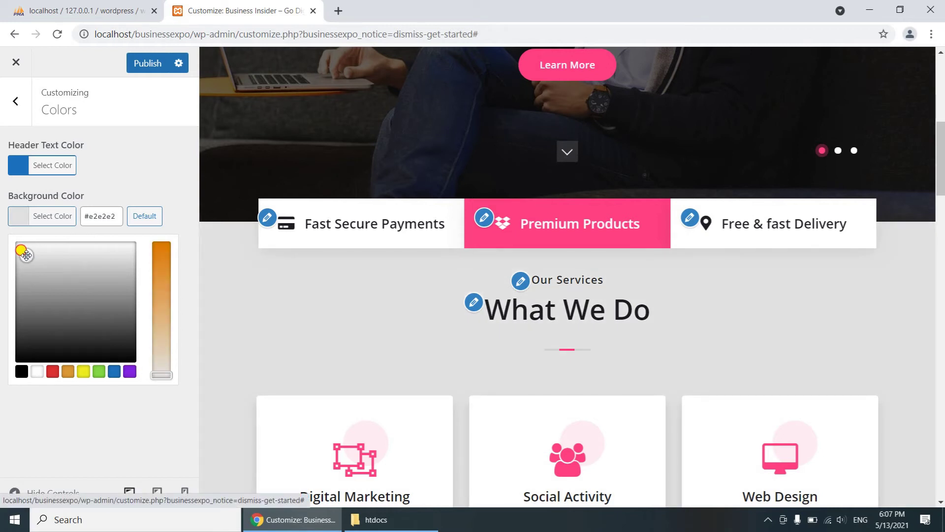
left_click(148, 69)
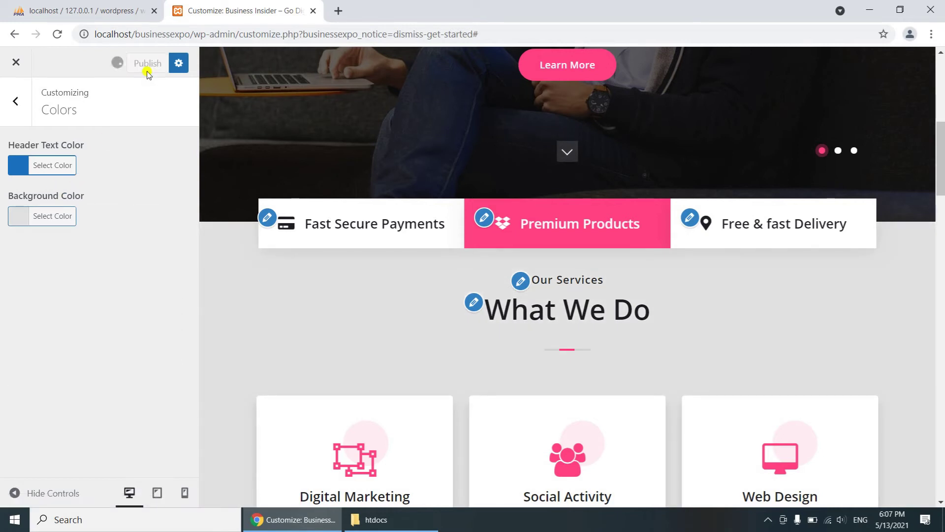
left_click(15, 102)
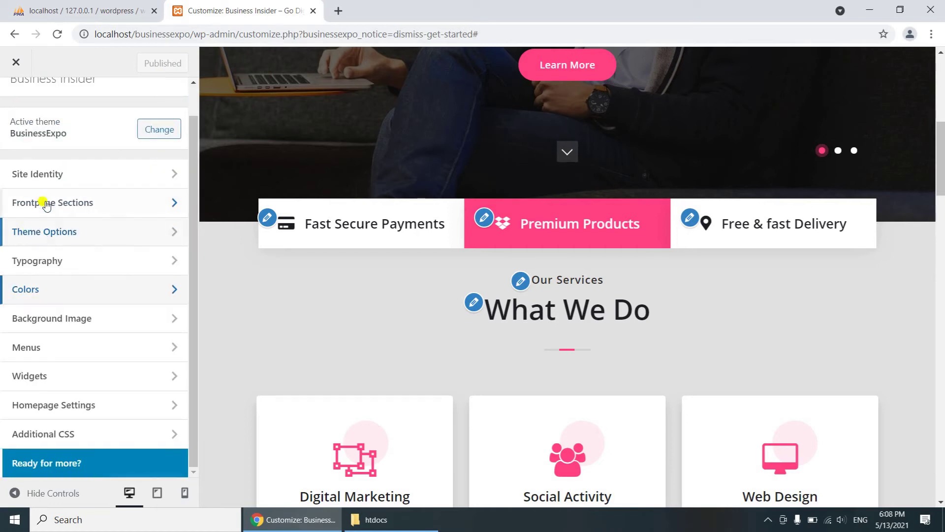
Step: Examine the Background Image settings and the Primary Menu location options under Menus
left_click(43, 317)
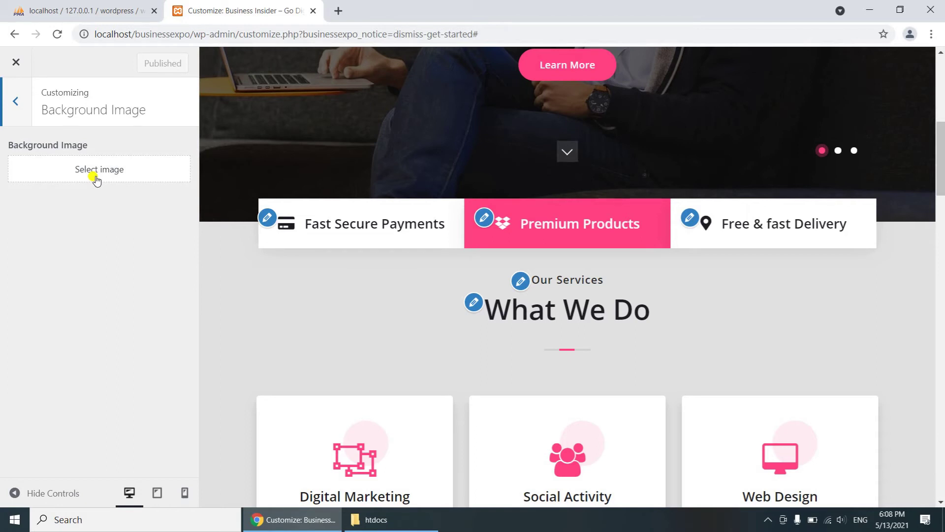
left_click(19, 104)
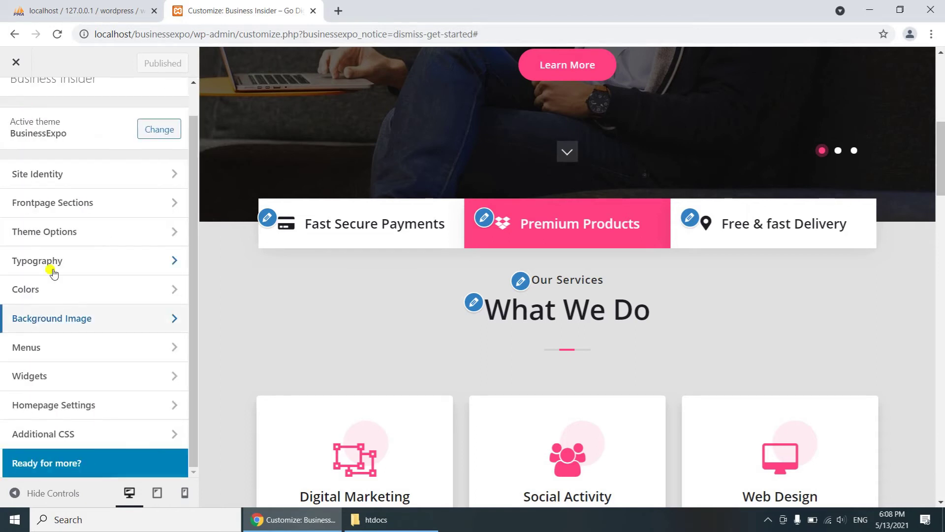
left_click(43, 352)
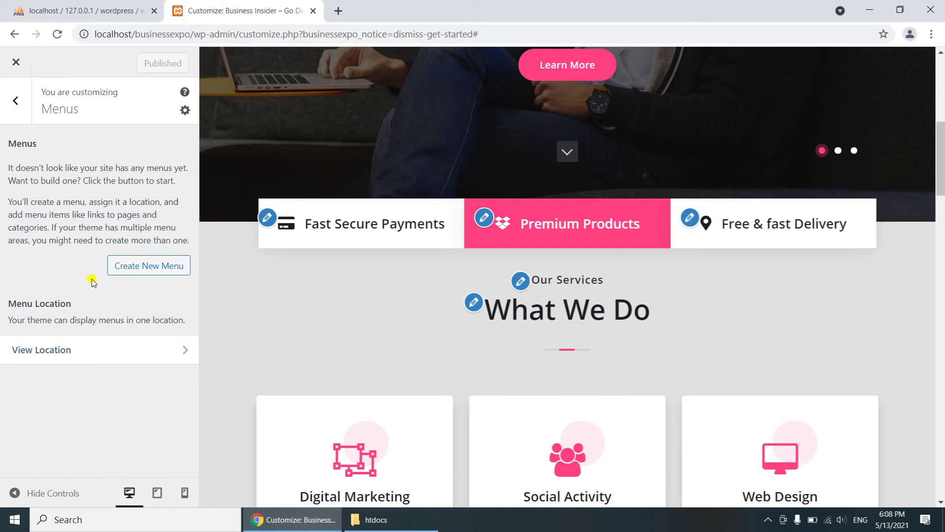
left_click(71, 350)
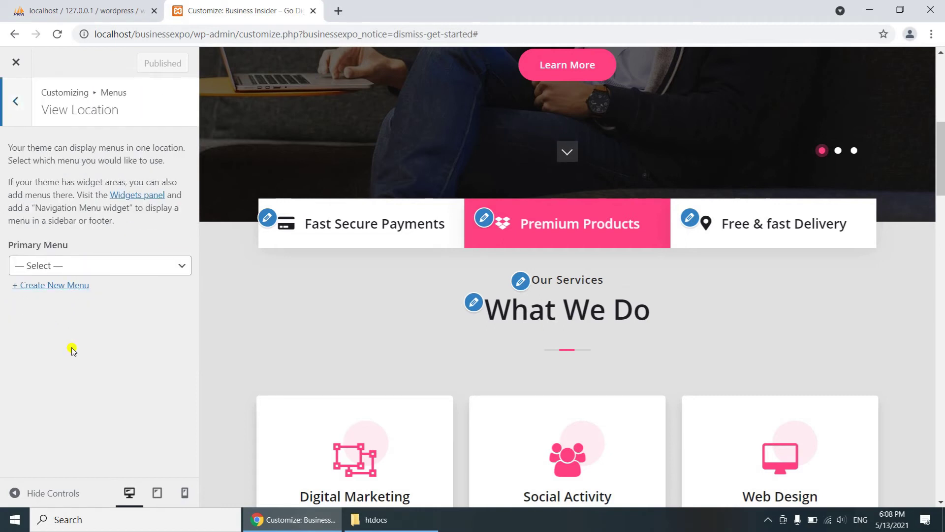
left_click(82, 266)
left_click(81, 266)
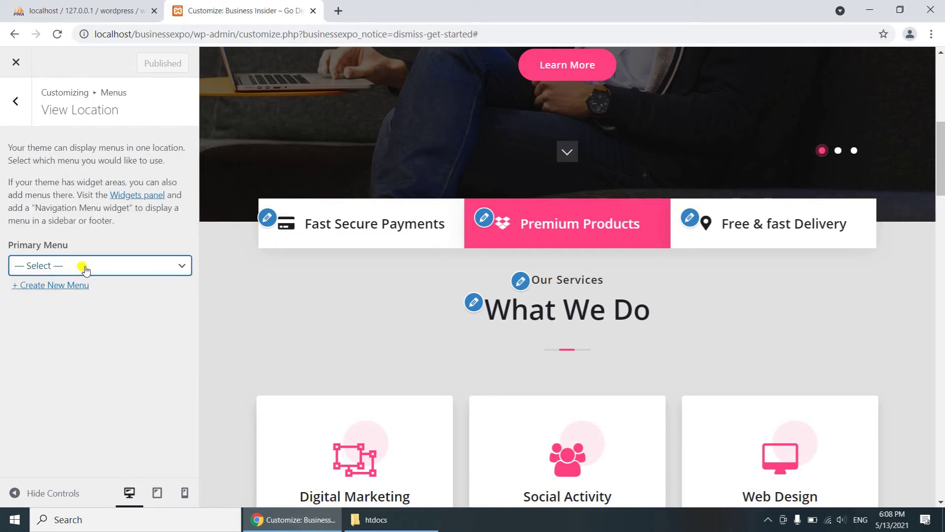
left_click(15, 101)
left_click(11, 101)
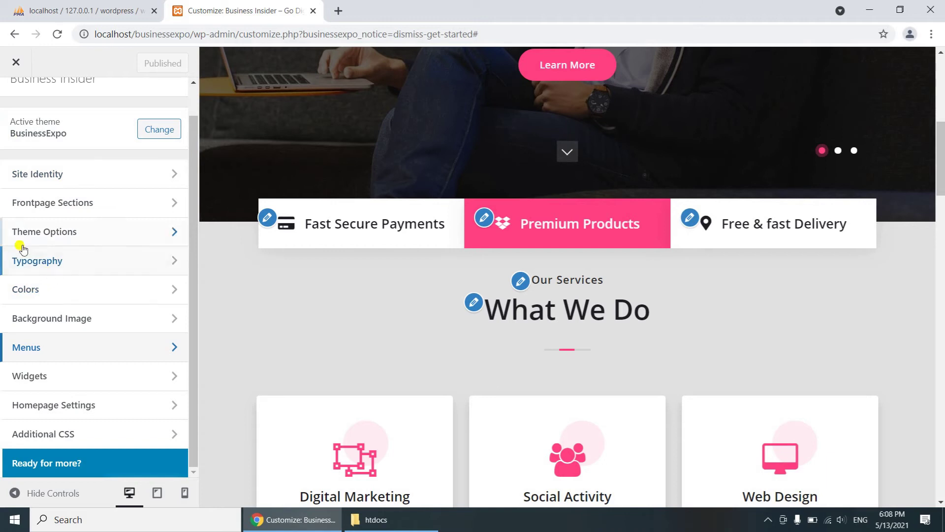
Step: Examine the widget areas for the first and second footer columns
left_click(40, 376)
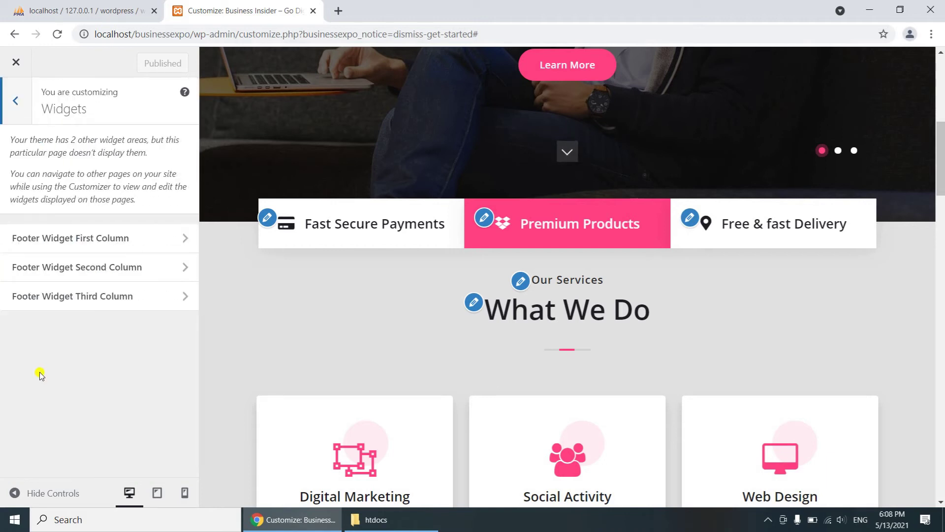
left_click(70, 239)
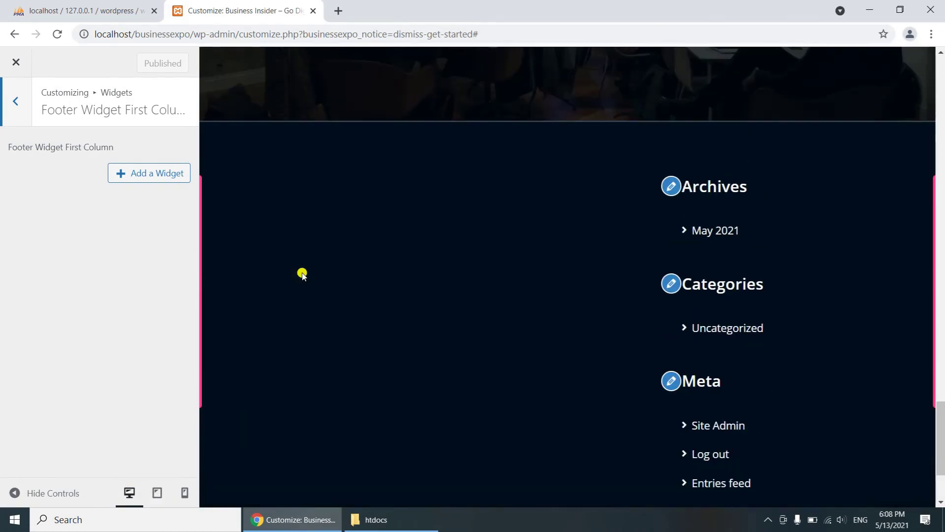
left_click(30, 102)
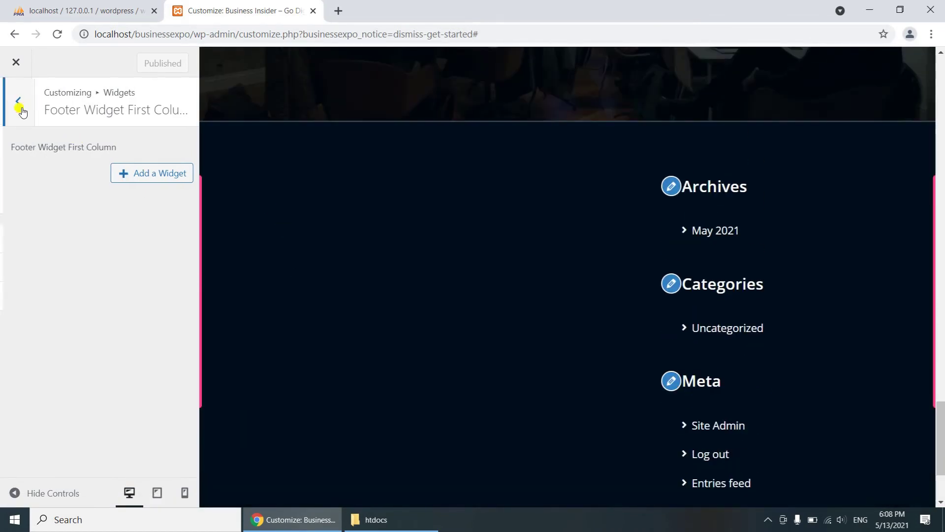
left_click(34, 268)
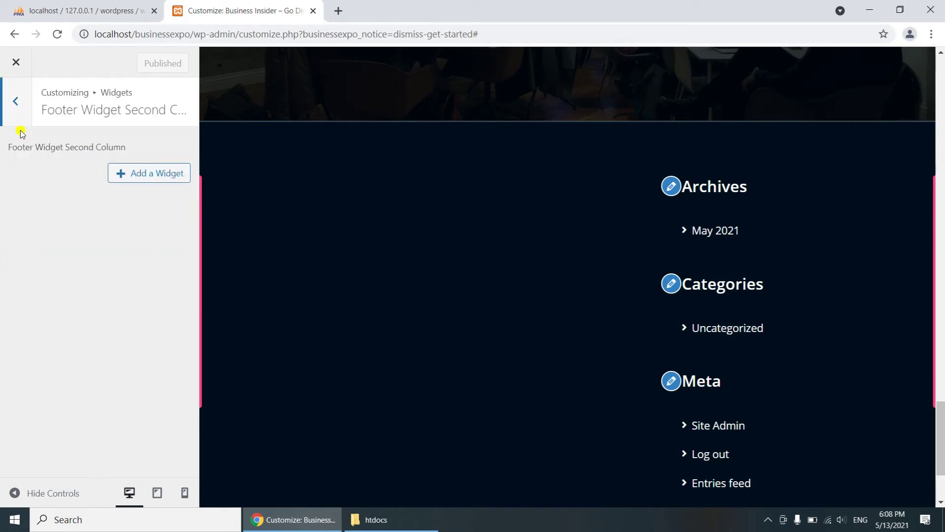
left_click(14, 110)
left_click(14, 110)
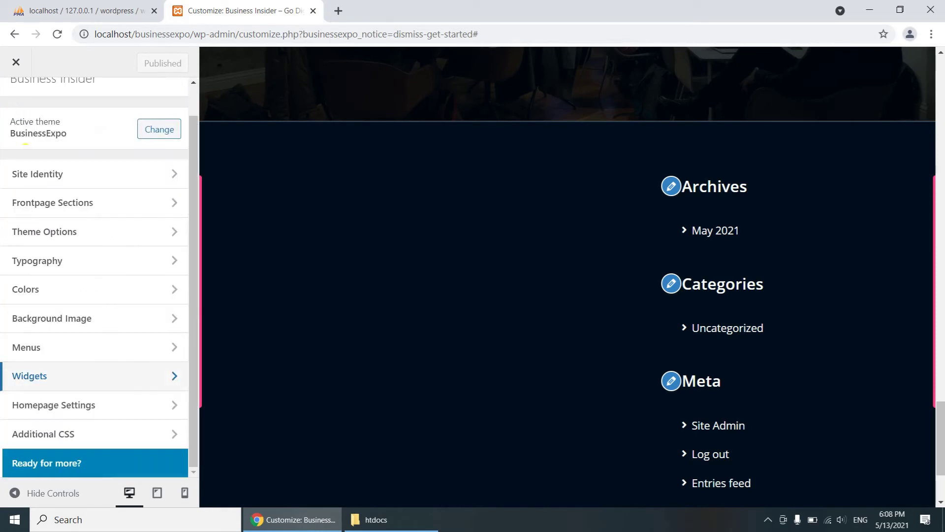
Step: Examine the homepage settings and the Additional CSS editor, and leave the theme customizer
left_click(45, 409)
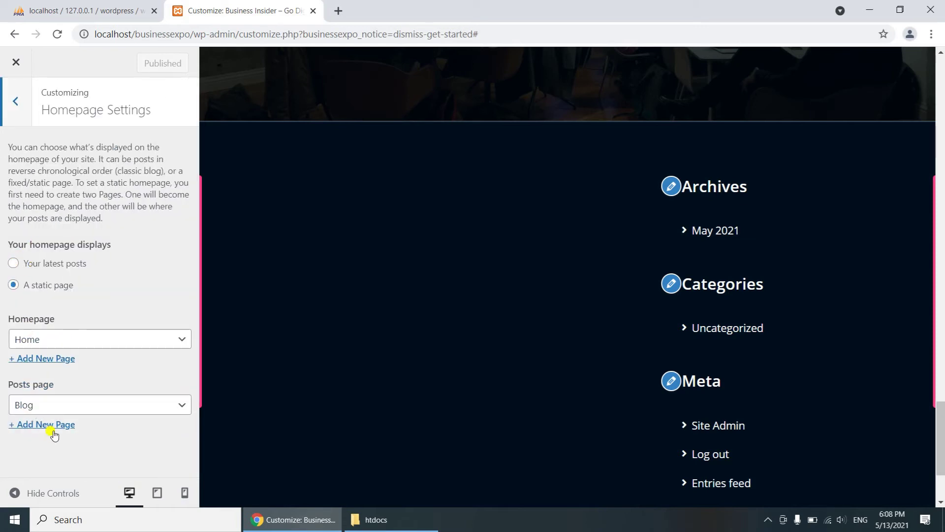
left_click(69, 339)
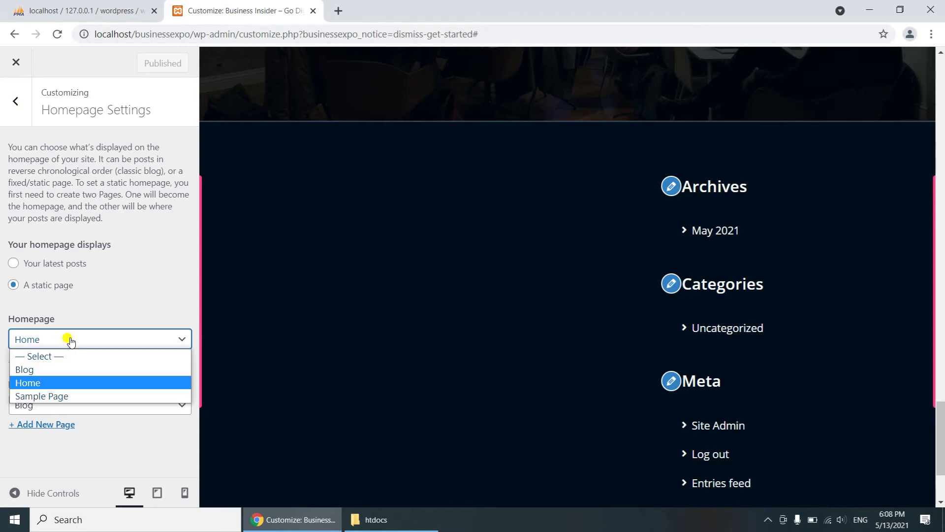
left_click(70, 339)
left_click(15, 101)
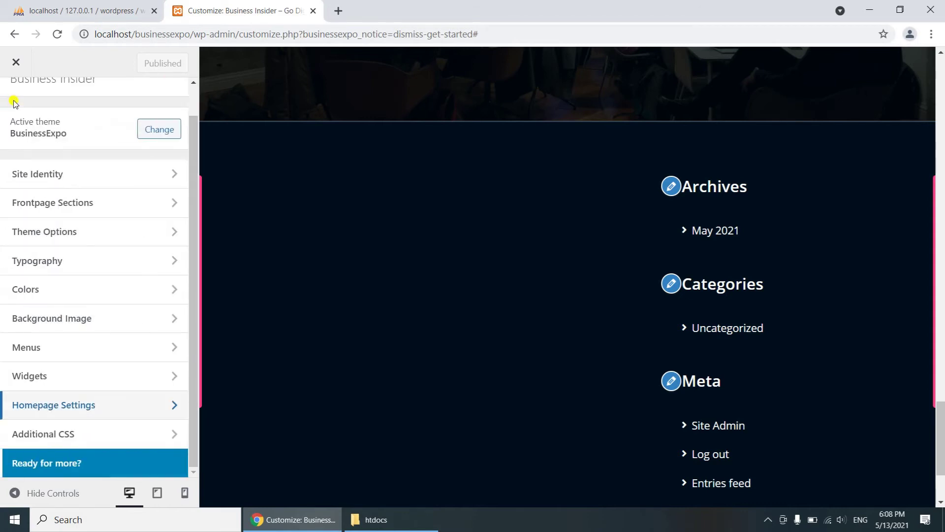
left_click(47, 434)
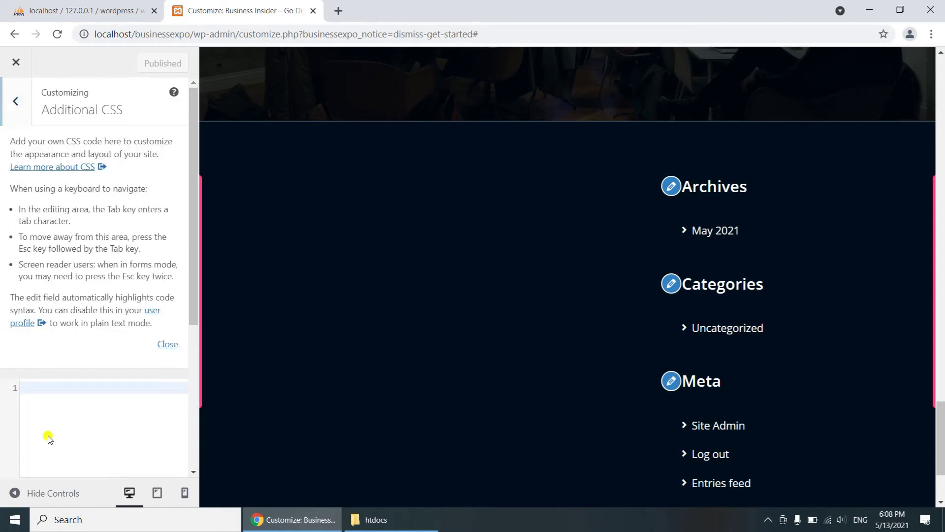
left_click(21, 102)
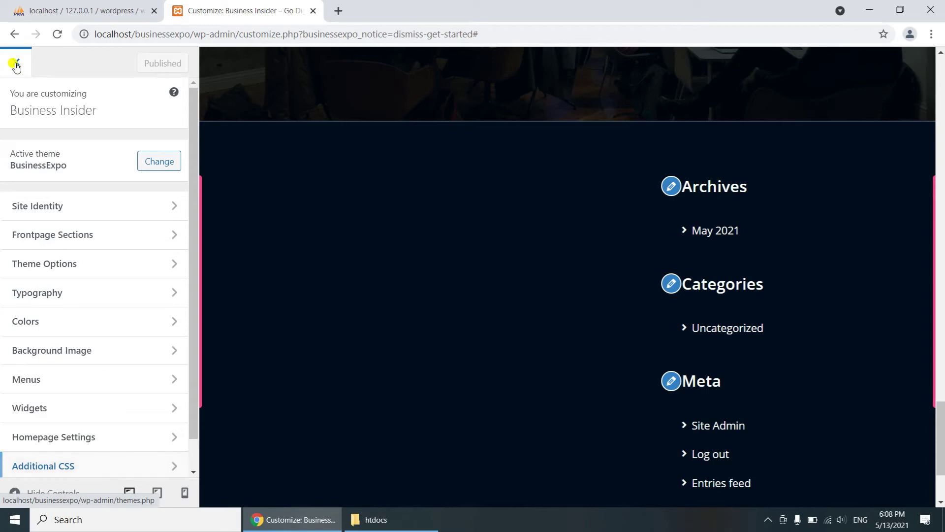
left_click(15, 64)
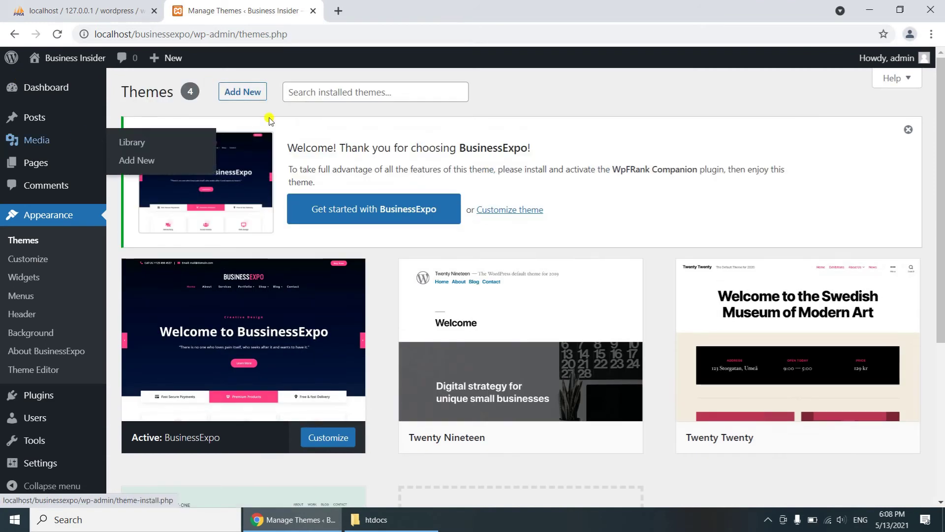
Step: Switch to a Google page in the browser and search for "themeforest"
left_click(338, 11)
left_click(336, 33)
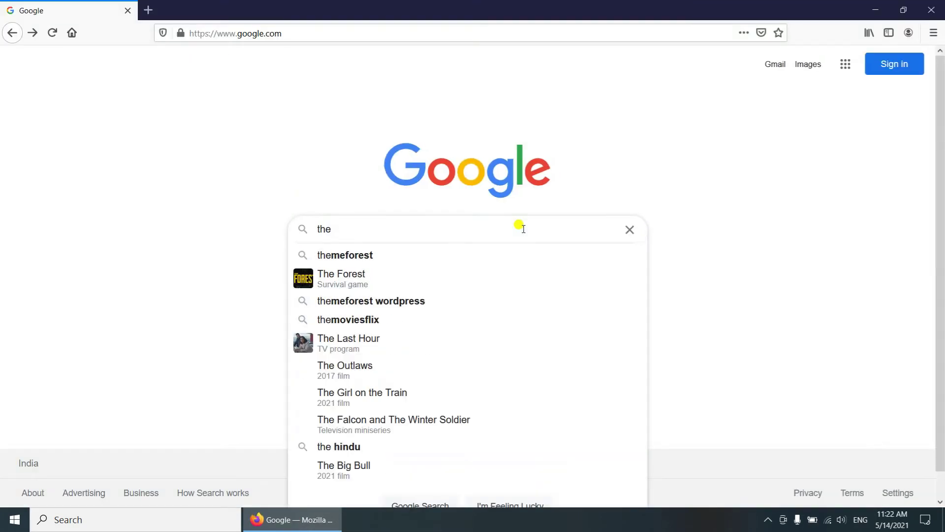
type("mefor")
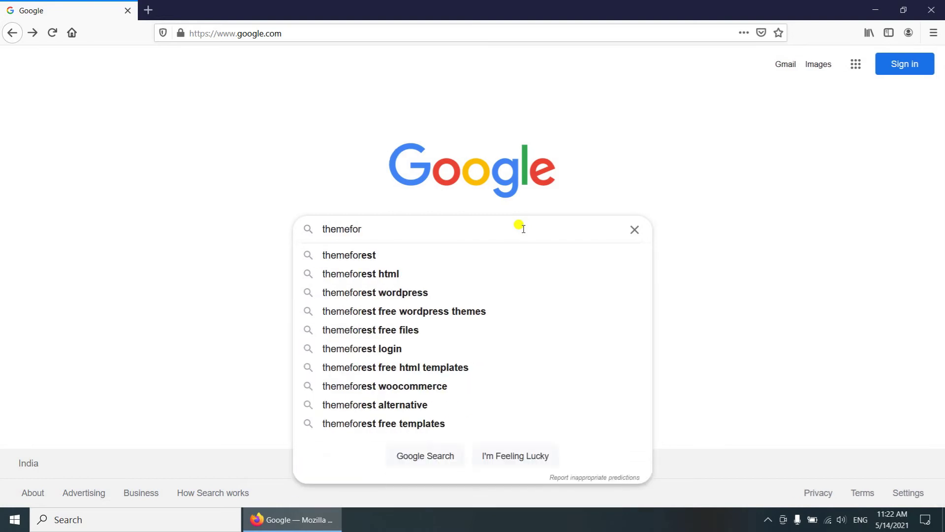
type("est")
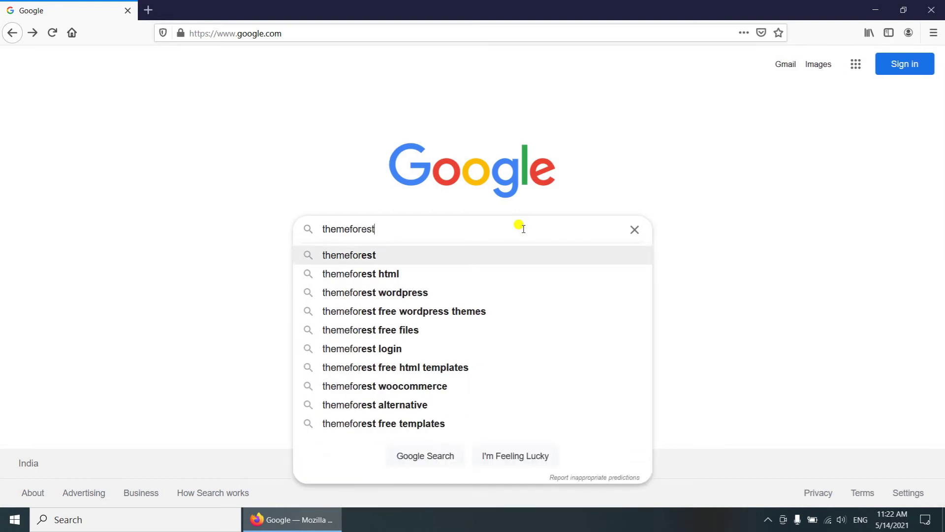
key("Return")
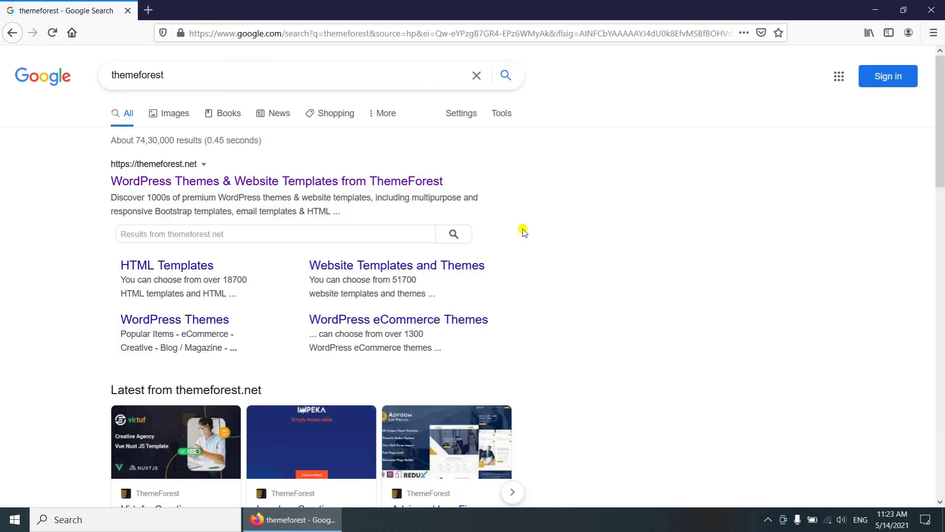
Step: Open the ThemeForest site from the search results and search it for "business" in the WordPress category
left_click(182, 183)
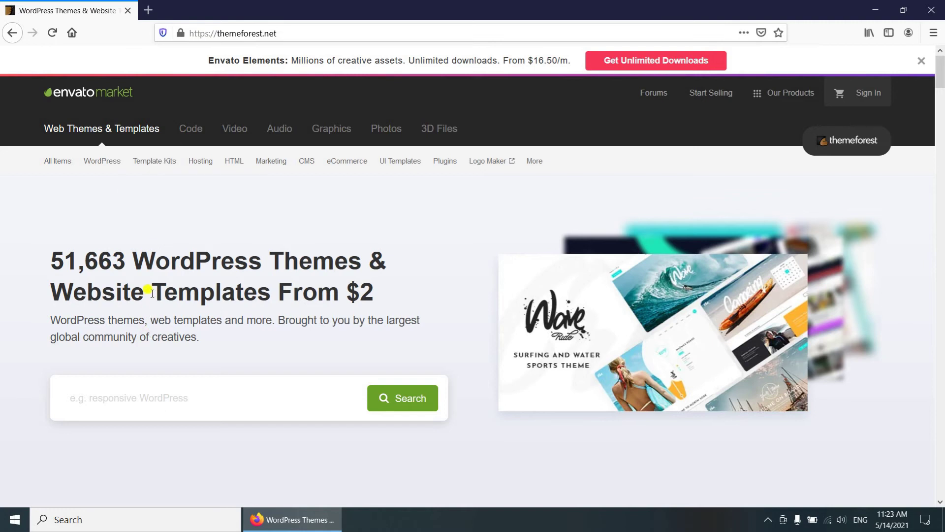
left_click(150, 403)
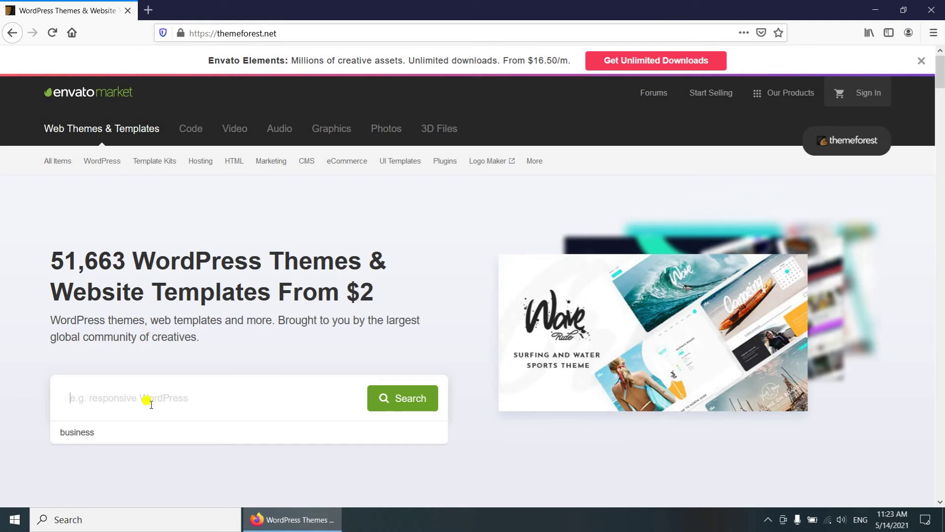
type("busine")
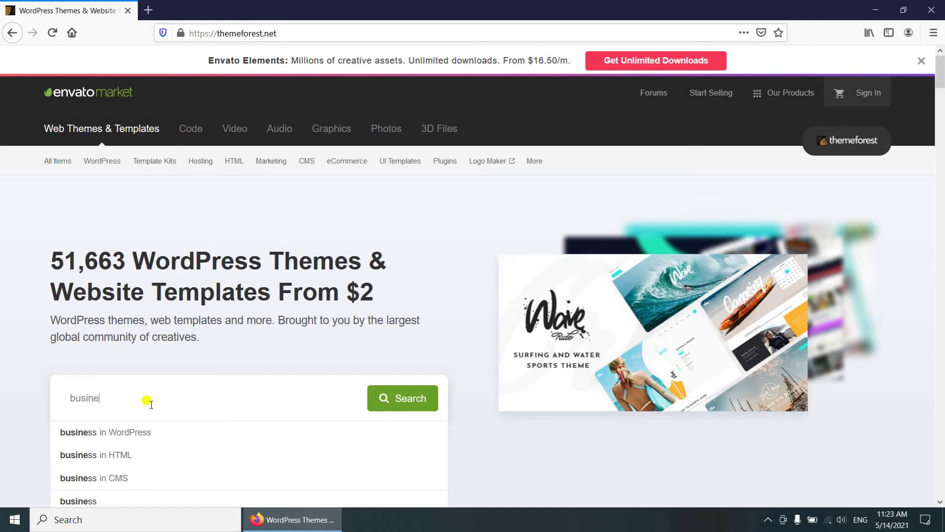
type("ss")
key("Down")
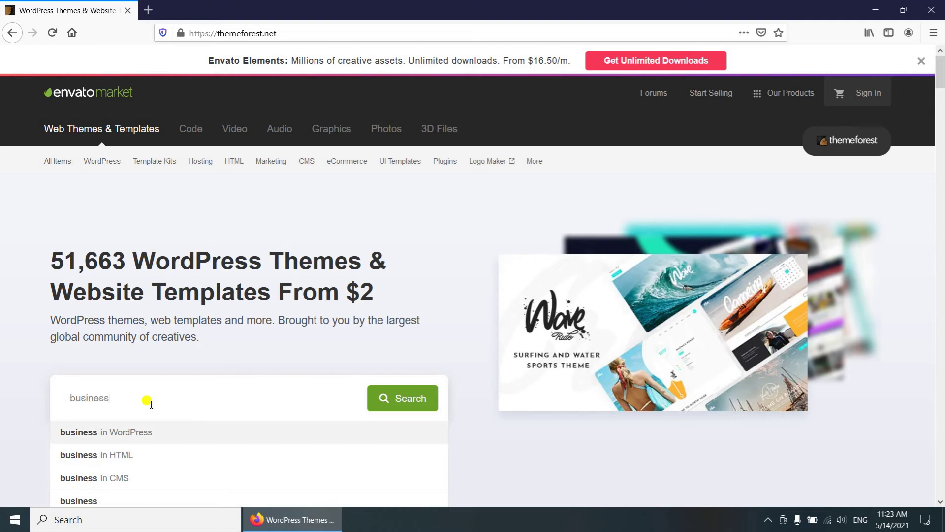
key("Return")
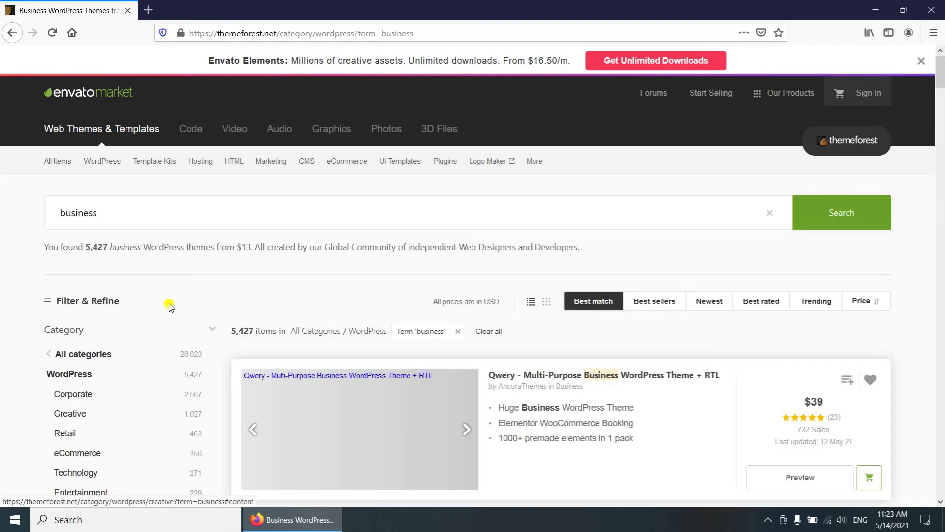
Step: Look through the business WordPress themes and open the "Karma - Elementor Business" theme in a new browser tab
scroll(294, 499, "down", 2)
scroll(295, 500, "down", 4)
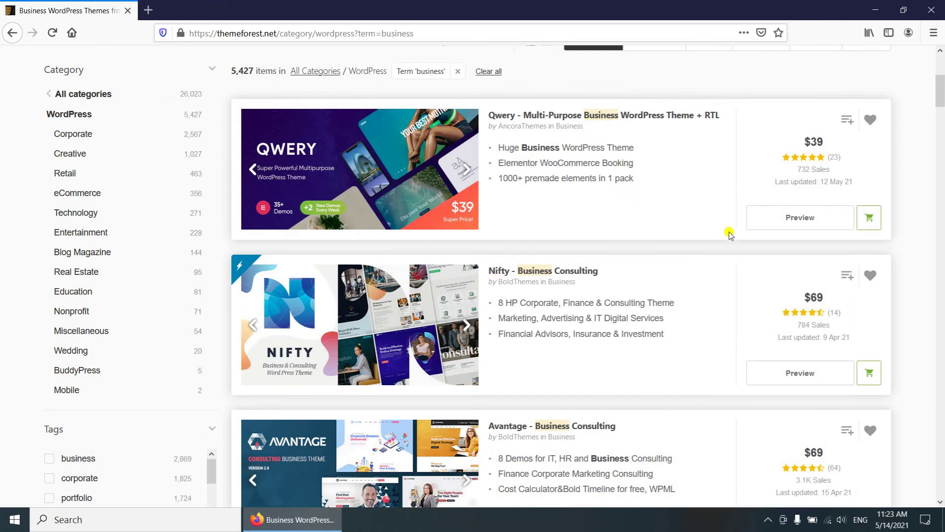
scroll(764, 236, "down", 3)
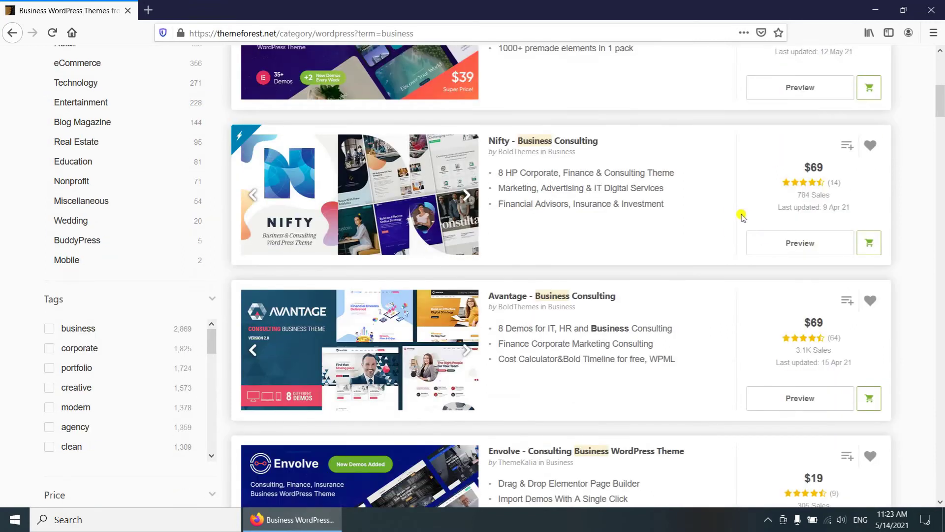
scroll(790, 179, "down", 3)
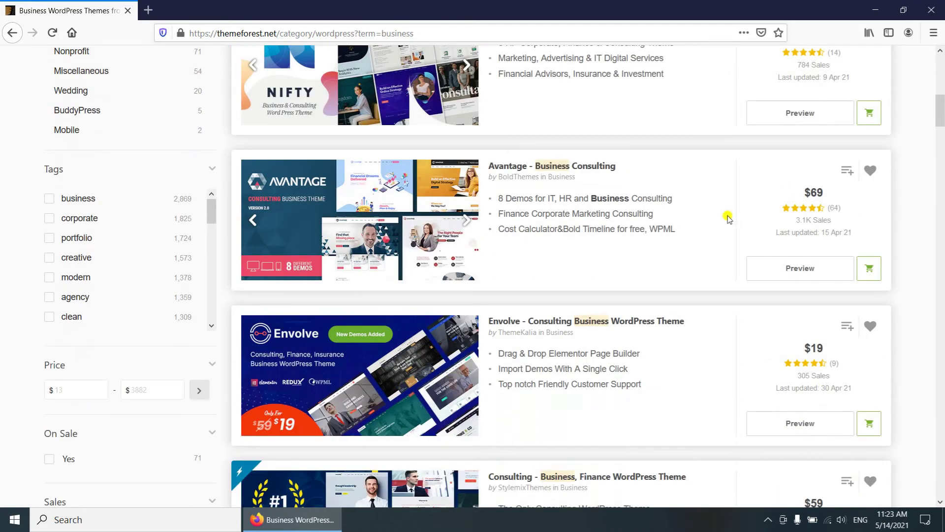
scroll(744, 198, "down", 3)
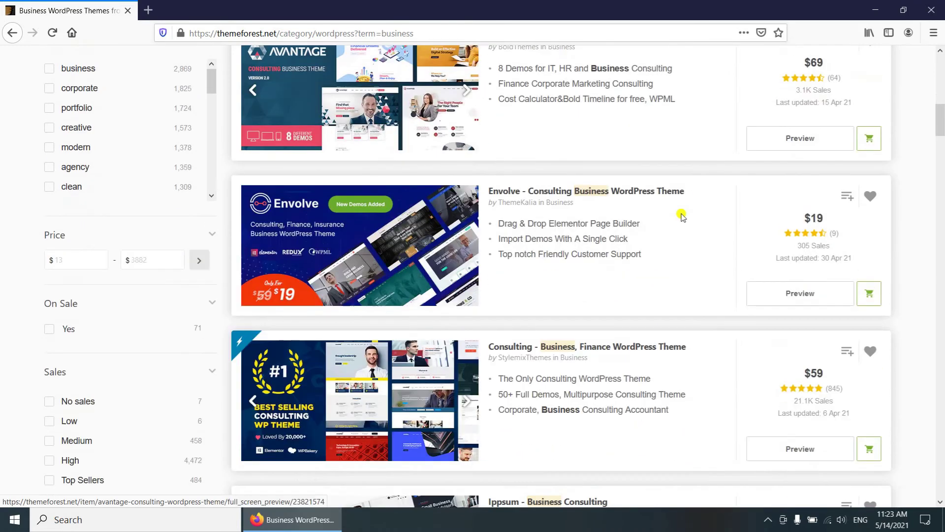
scroll(812, 227, "down", 5)
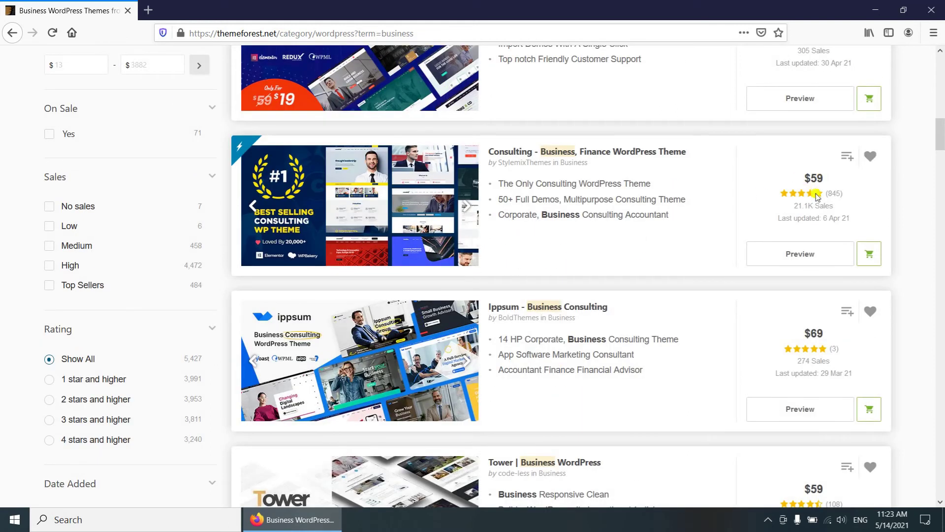
scroll(815, 192, "down", 3)
scroll(813, 189, "down", 2)
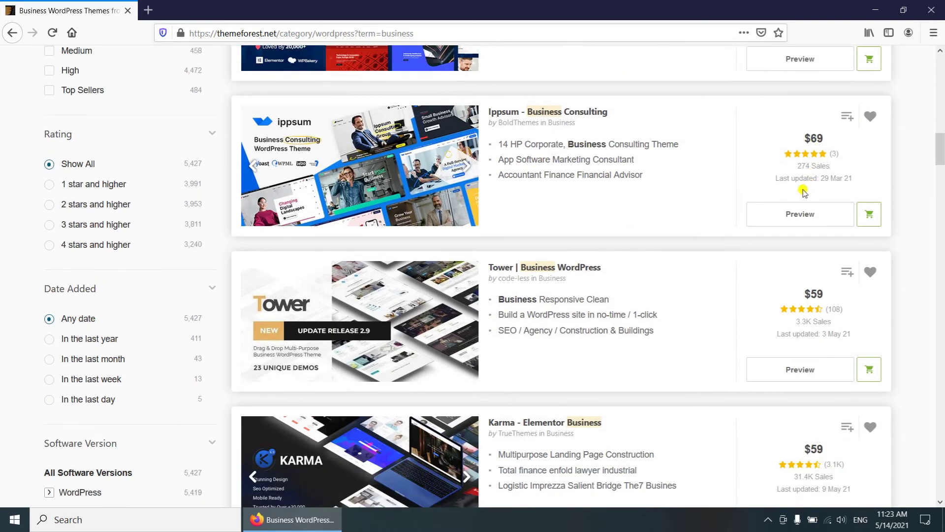
scroll(812, 185, "down", 3)
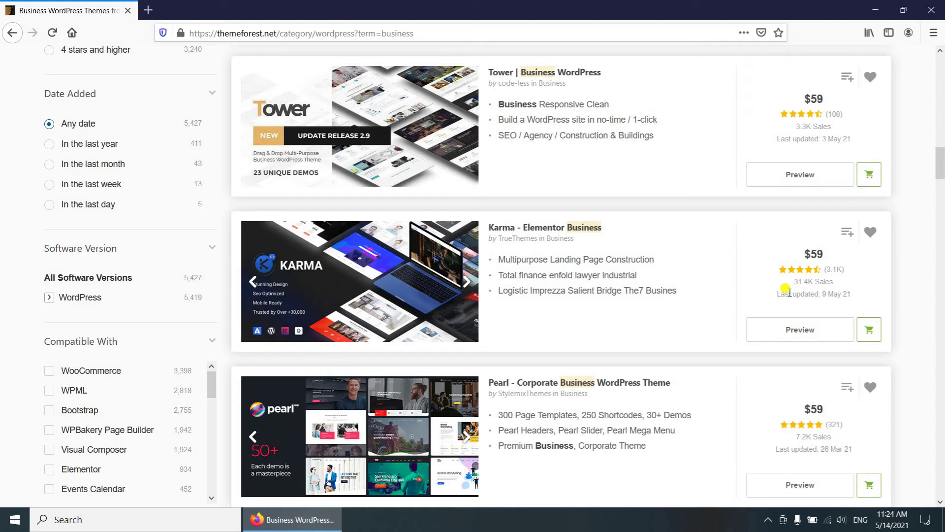
right_click(572, 228)
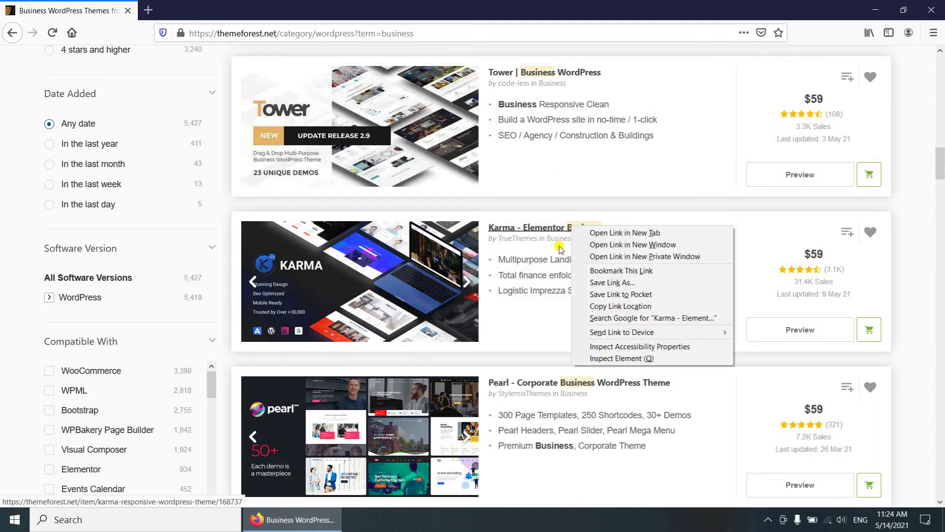
left_click(614, 233)
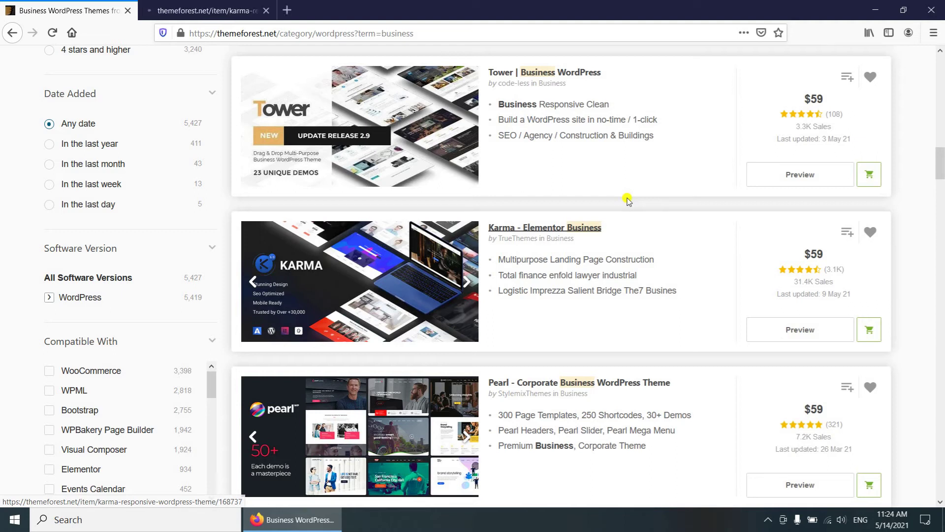
Step: Examine the prices, ratings and sales of the further business WordPress themes below Karma in the results
scroll(628, 200, "down", 2)
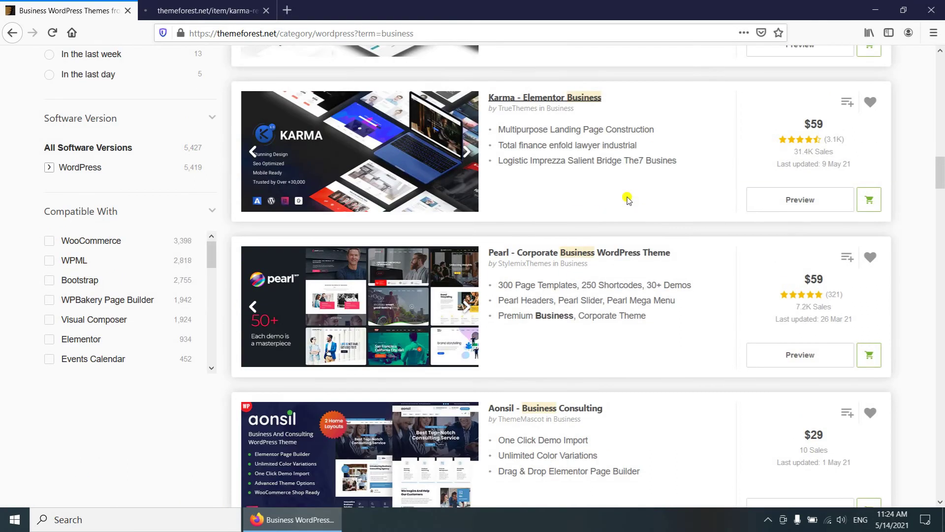
scroll(630, 196, "down", 1)
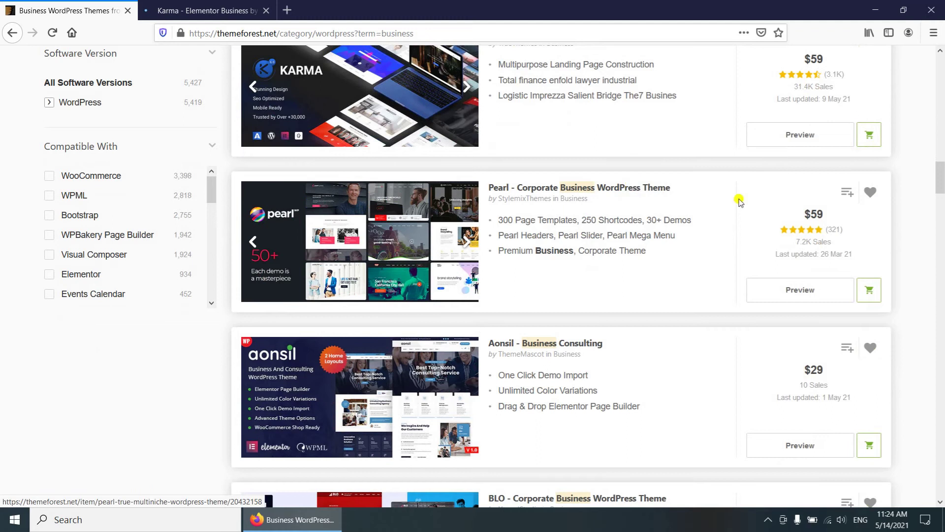
scroll(738, 221, "down", 2)
scroll(769, 202, "down", 1)
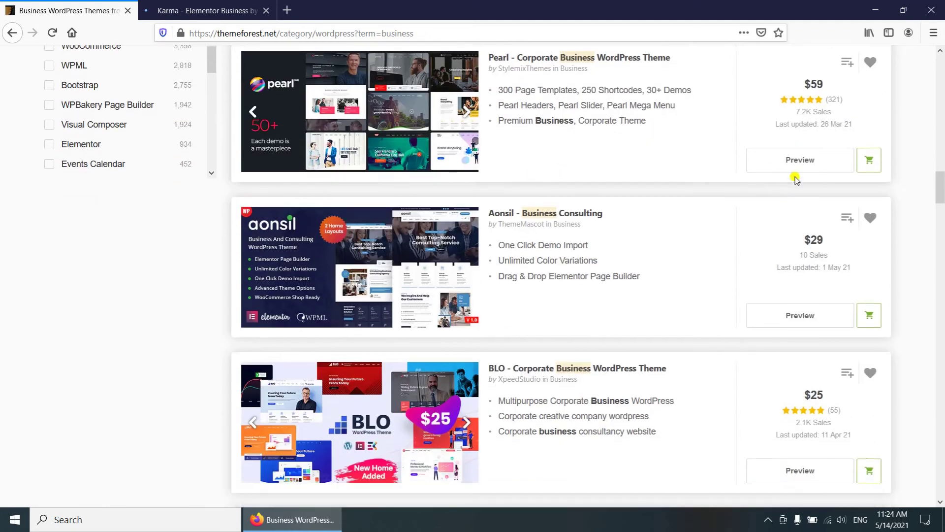
scroll(807, 309, "down", 2)
scroll(809, 261, "down", 1)
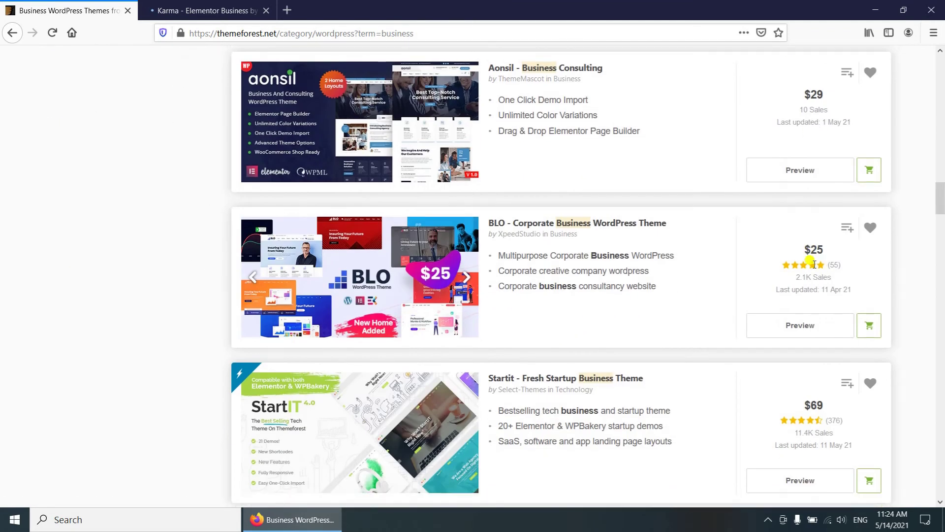
scroll(812, 261, "down", 1)
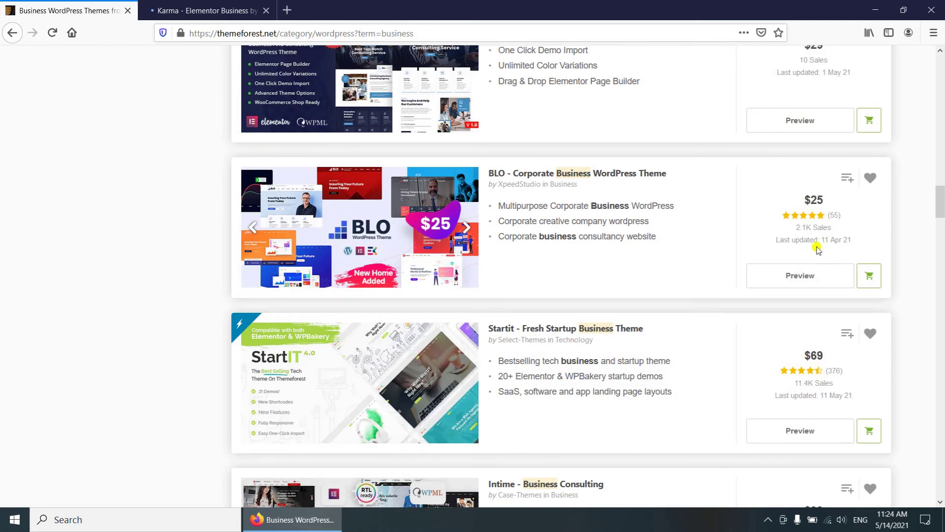
scroll(810, 249, "down", 3)
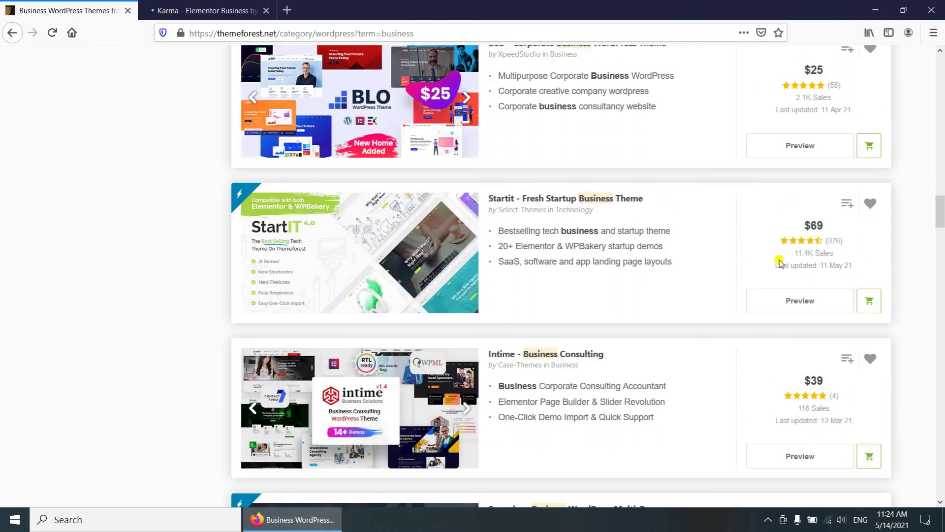
scroll(788, 261, "down", 4)
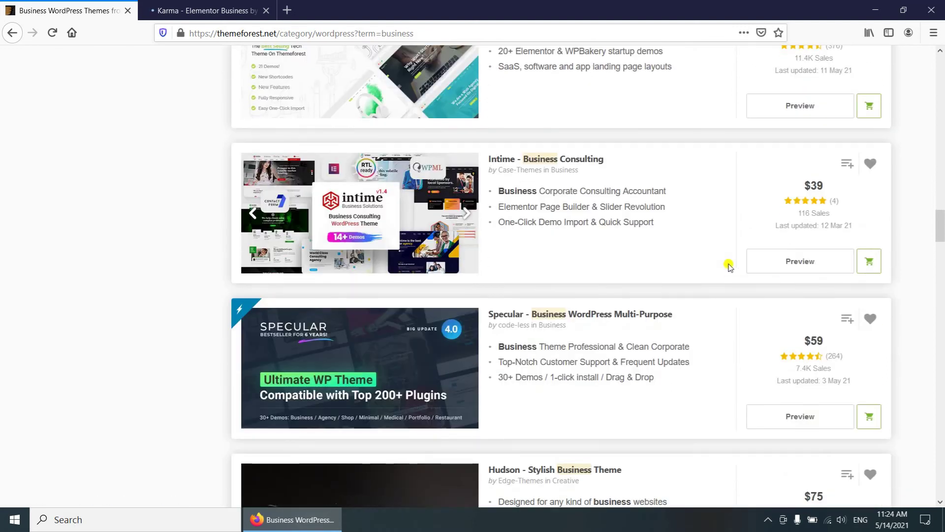
scroll(719, 260, "down", 4)
scroll(720, 260, "down", 4)
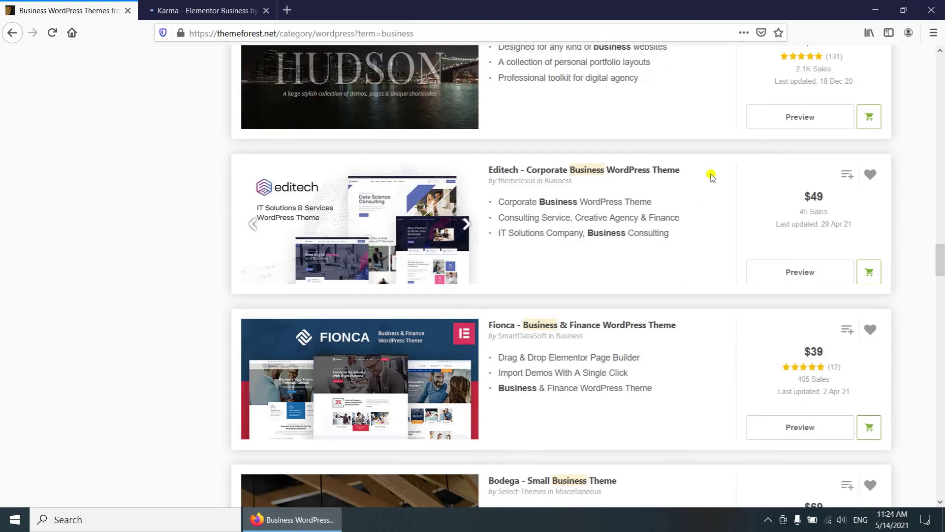
scroll(726, 193, "down", 2)
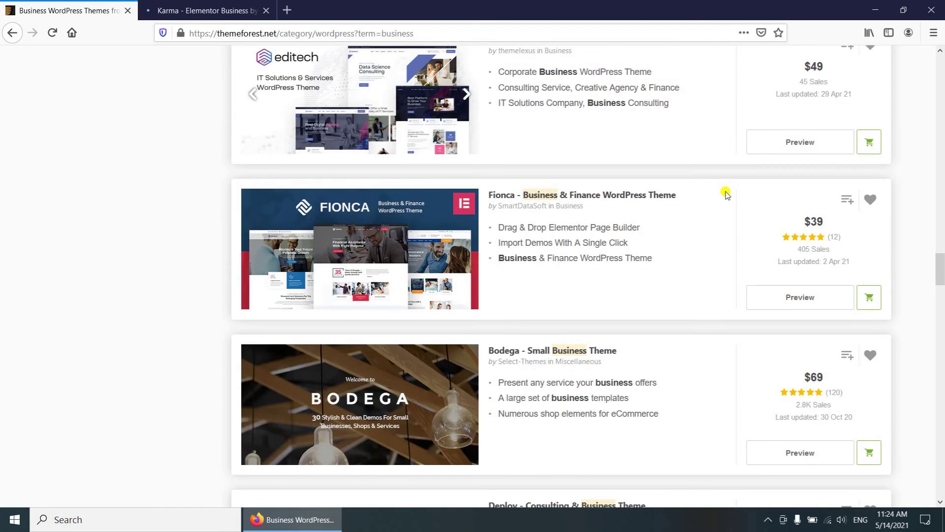
Step: Switch to the Karma theme page and examine its license price, item details, feature description and customer reviews
left_click(196, 10)
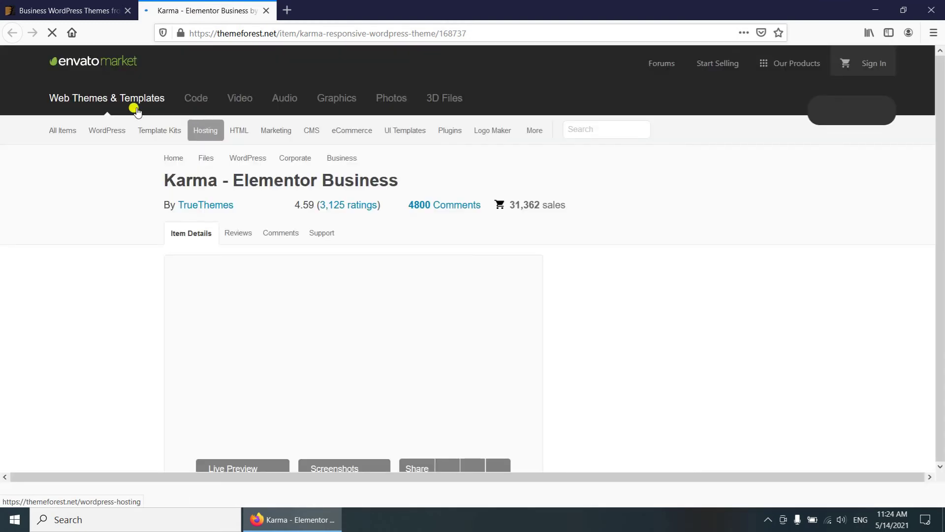
scroll(504, 164, "down", 2)
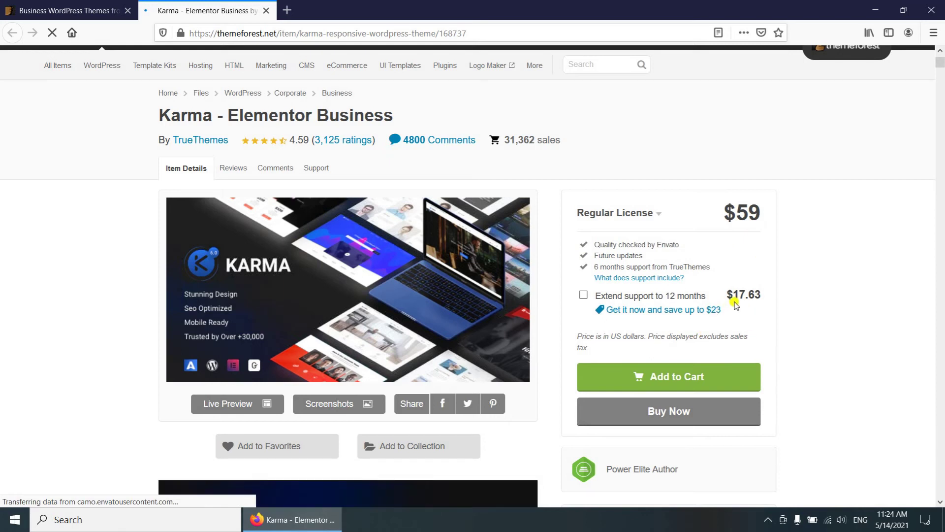
scroll(729, 307, "down", 4)
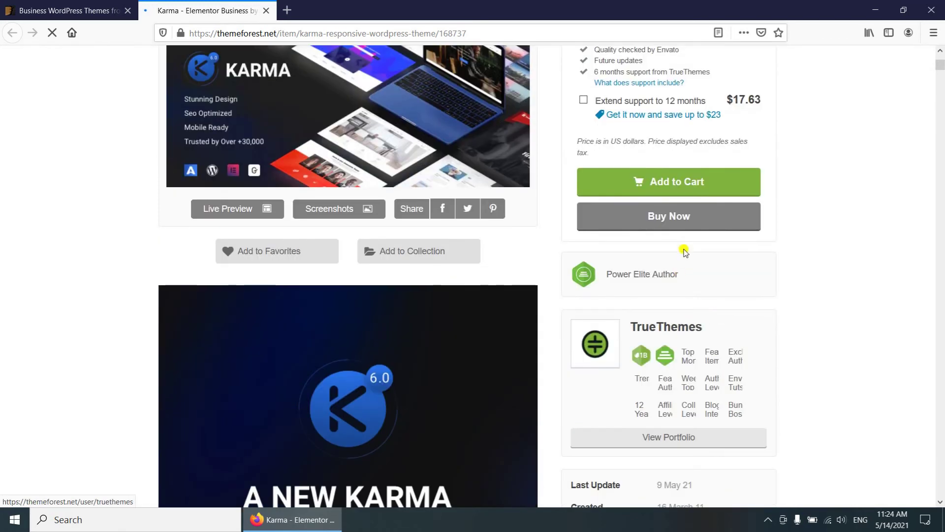
scroll(719, 189, "down", 1)
scroll(720, 190, "down", 5)
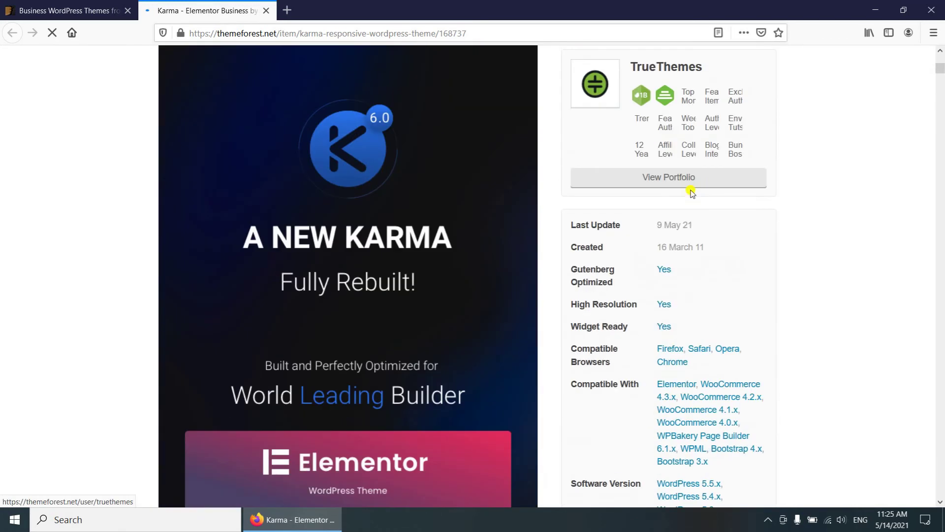
scroll(334, 224, "down", 10)
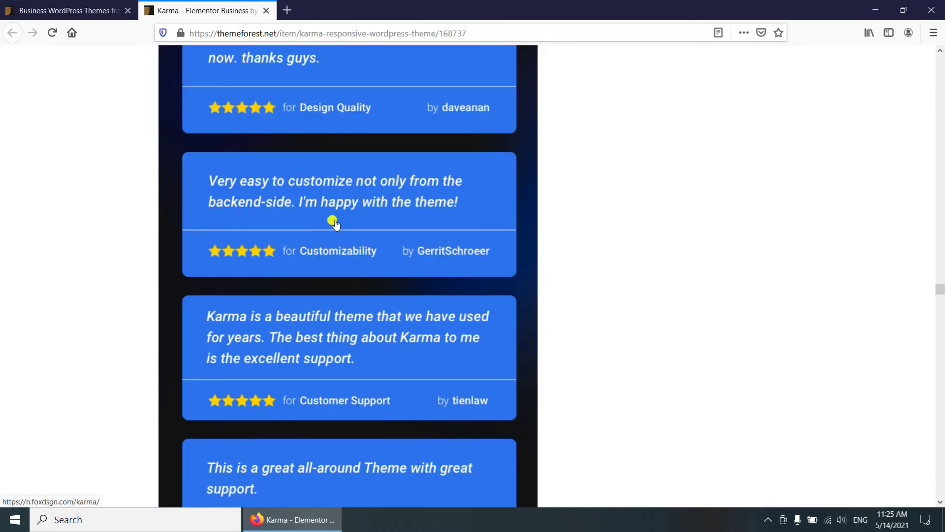
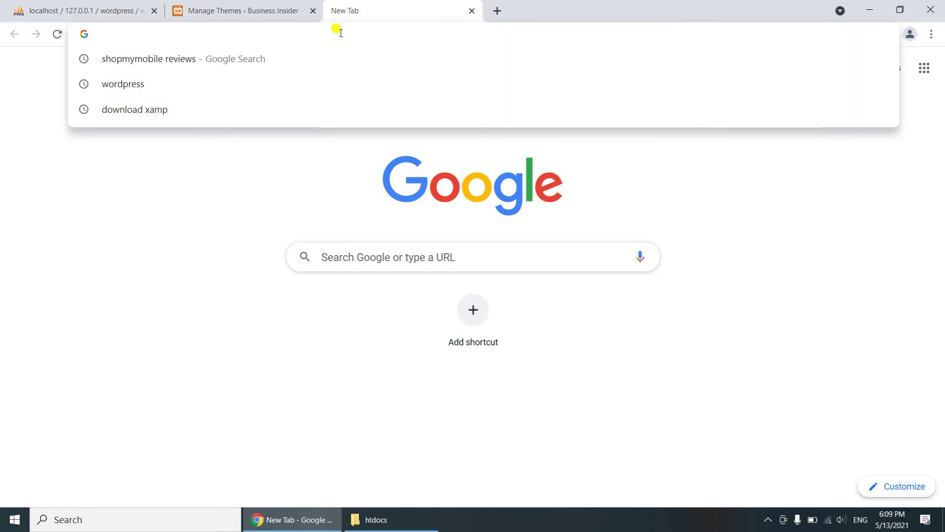
Step: Search Google for "pexels" and open the Pexels free stock photo site
type("pexels")
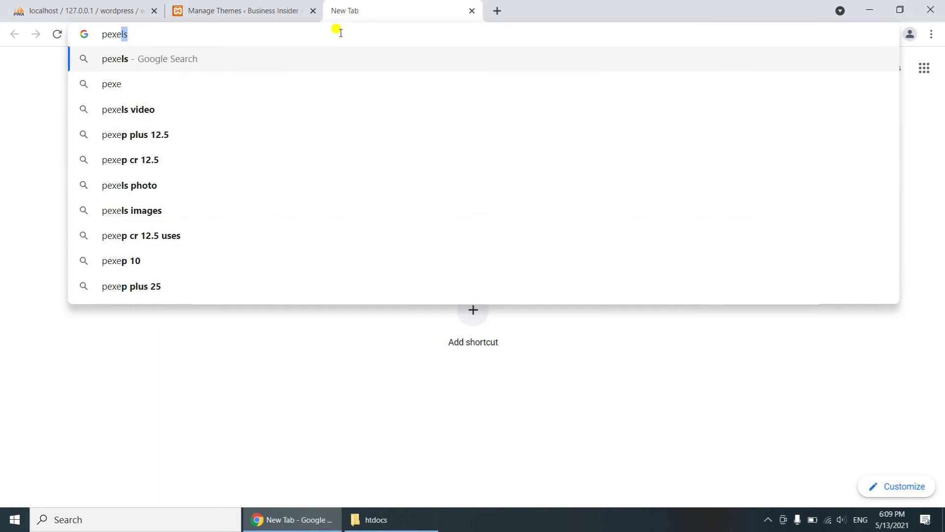
key("Return")
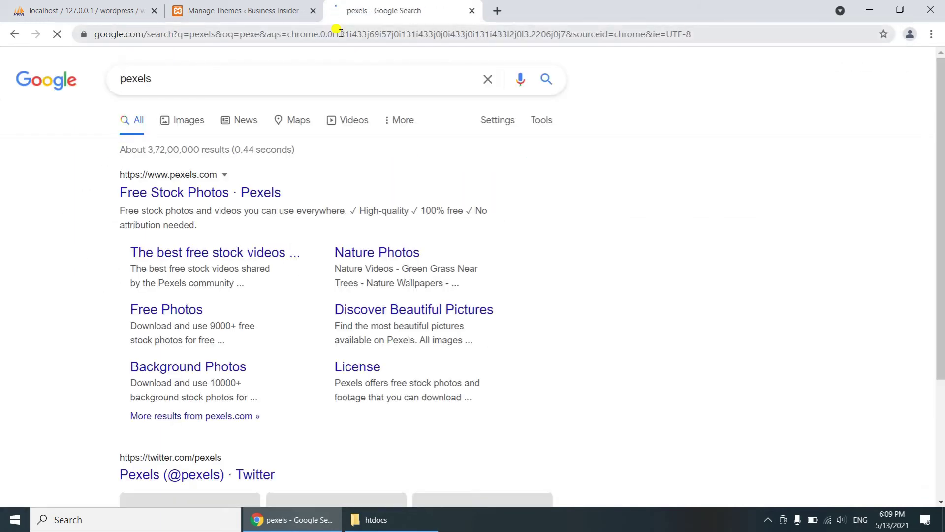
left_click(172, 193)
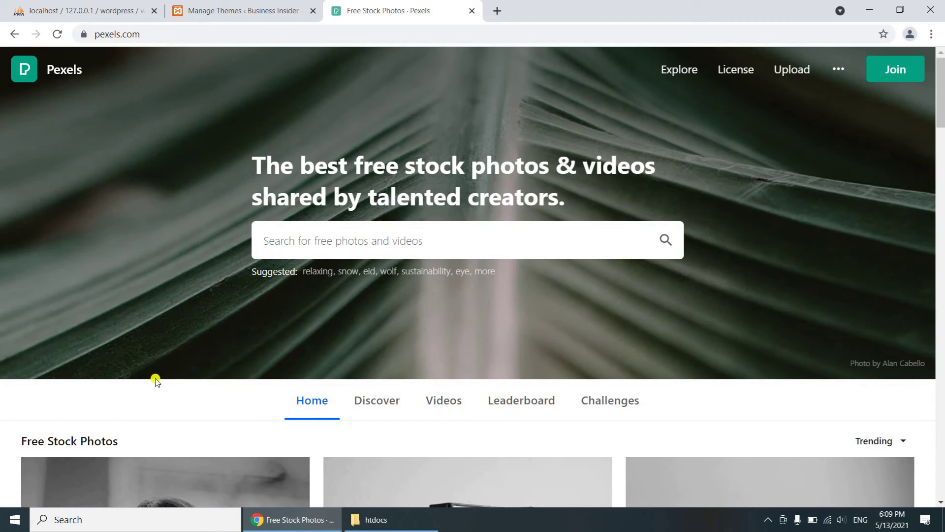
Step: Search Pexels for photos matching "busness"
left_click(304, 238)
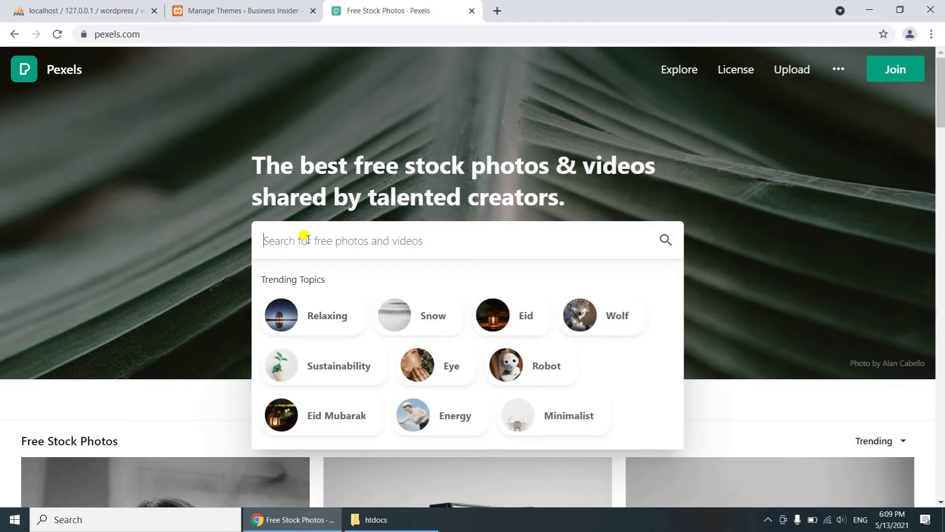
type("busnes")
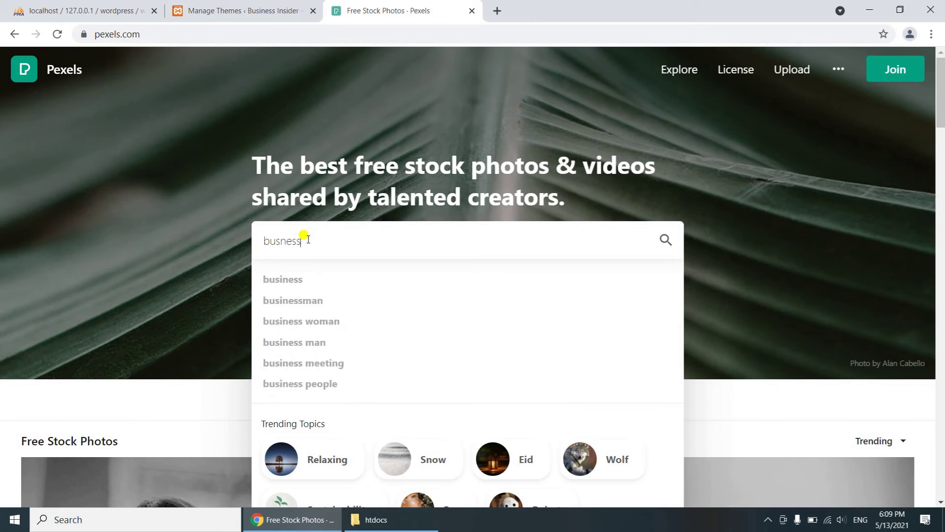
type("s")
key("Return")
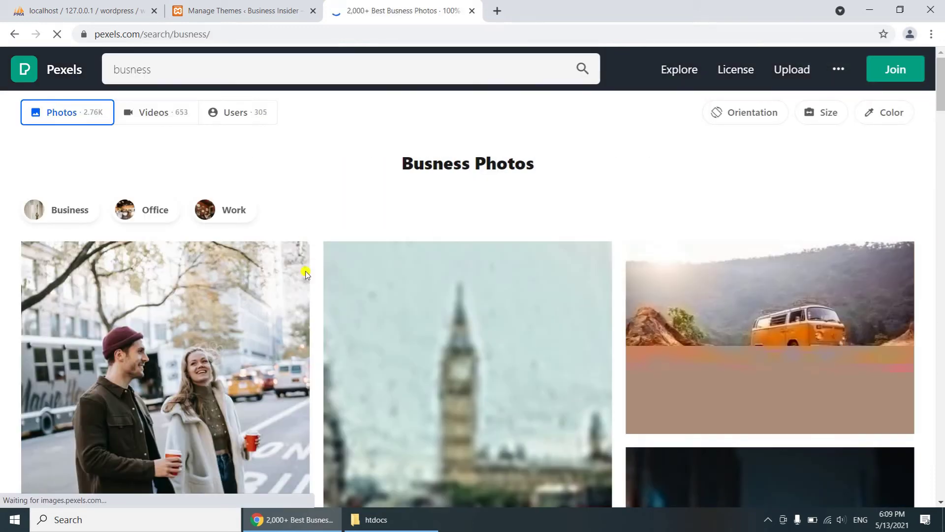
Step: Look through the Pexels photo results for "busness" for images suitable for a business website
scroll(306, 238, "down", 3)
scroll(305, 327, "down", 5)
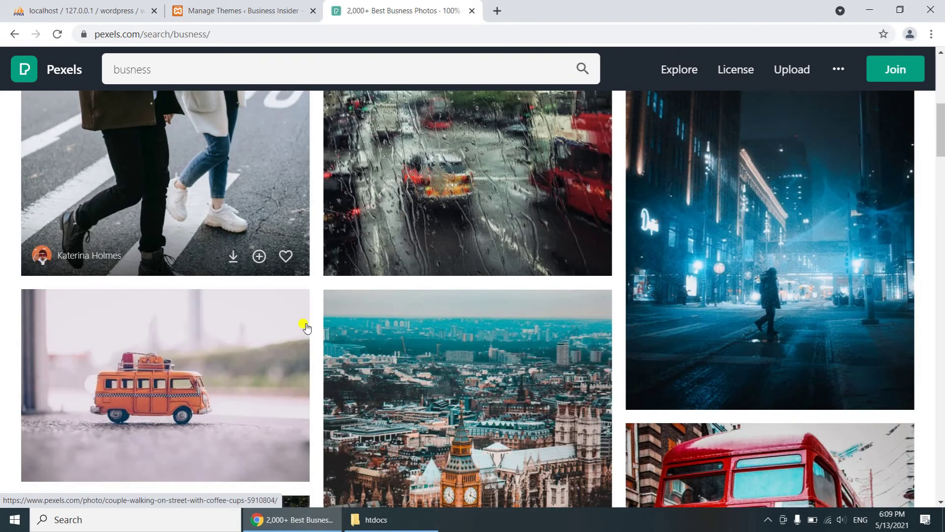
scroll(306, 327, "down", 5)
scroll(306, 327, "down", 20)
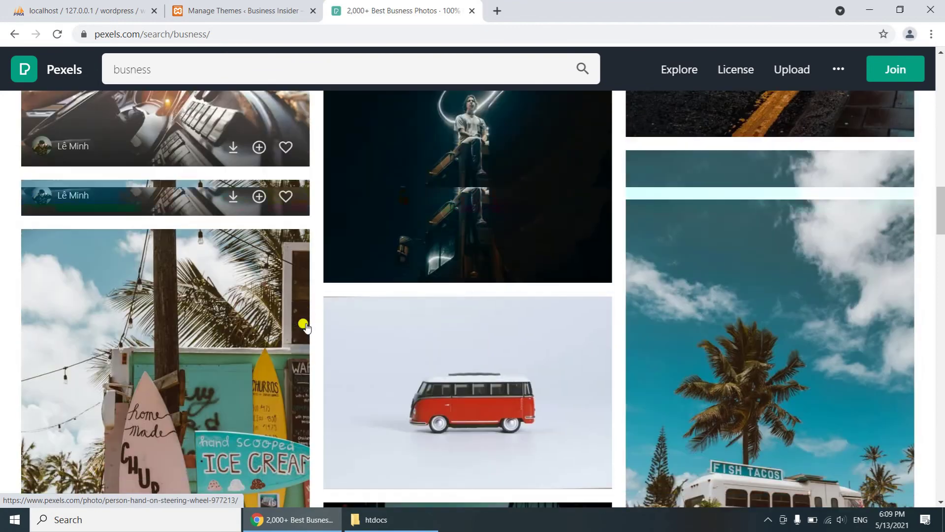
scroll(305, 327, "down", 20)
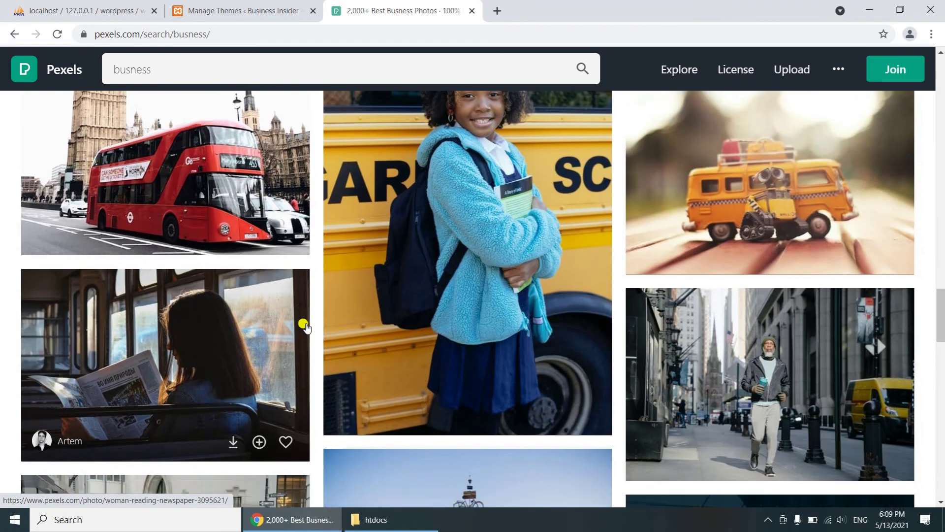
scroll(306, 327, "down", 10)
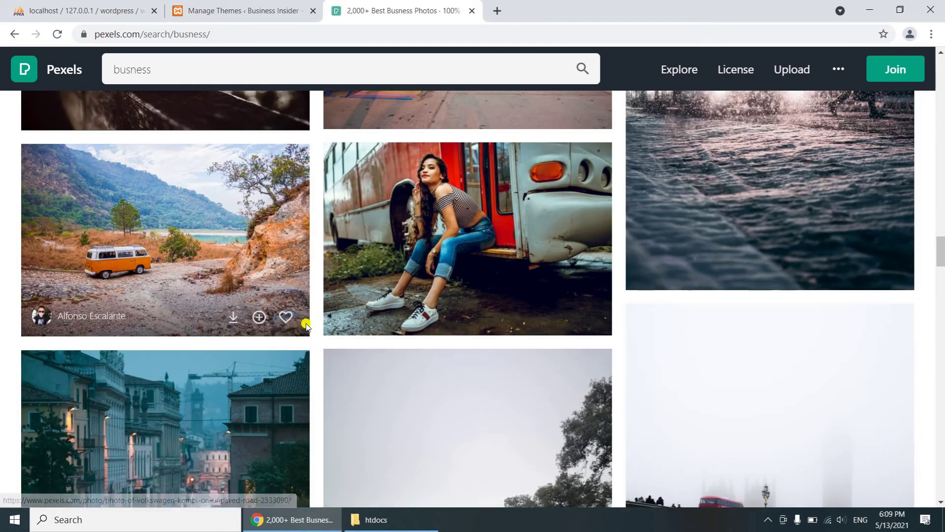
scroll(306, 327, "down", 15)
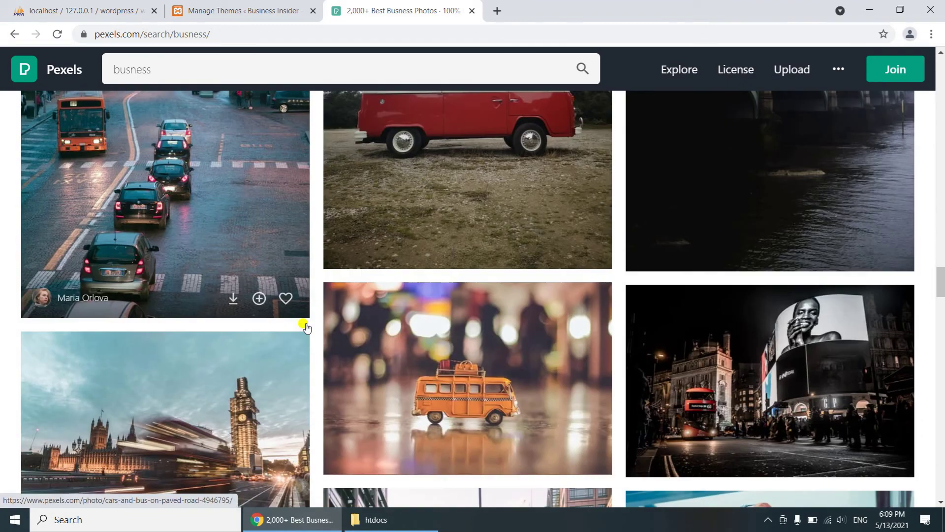
scroll(306, 327, "down", 2)
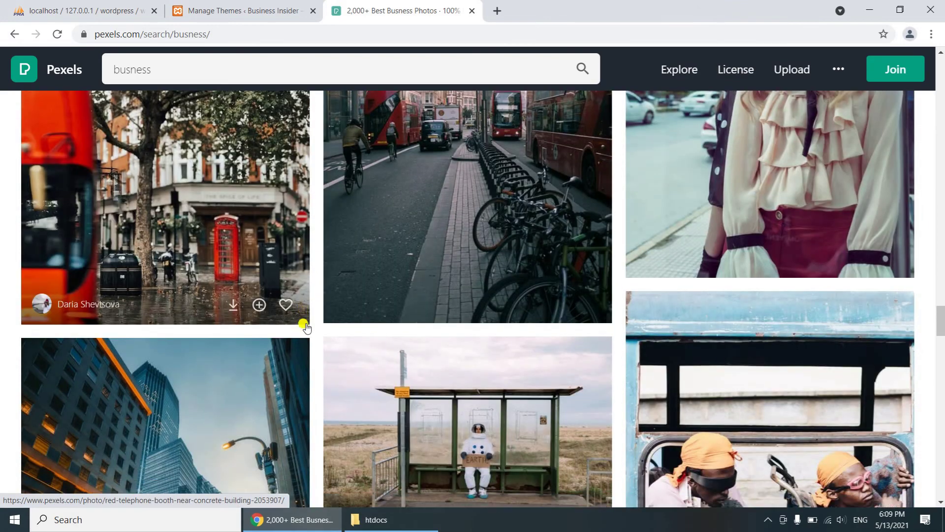
scroll(305, 327, "down", 20)
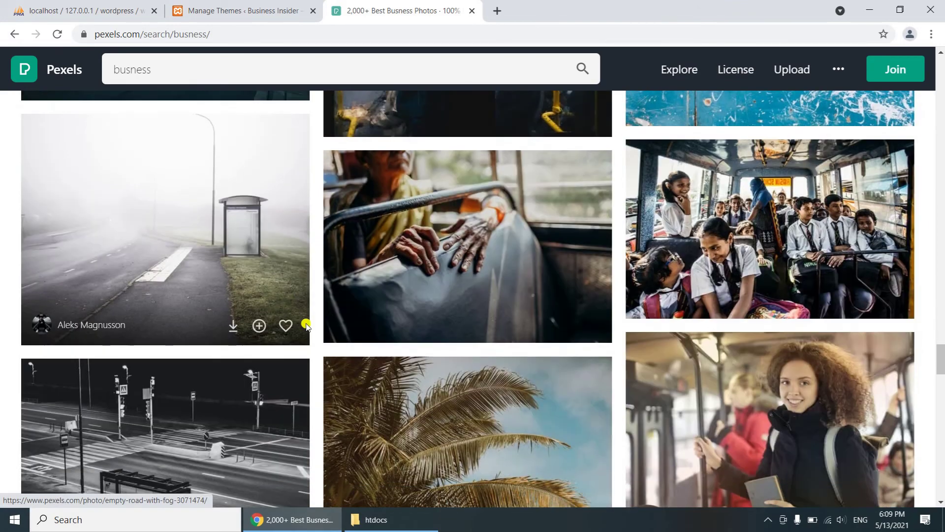
scroll(305, 326, "down", 6)
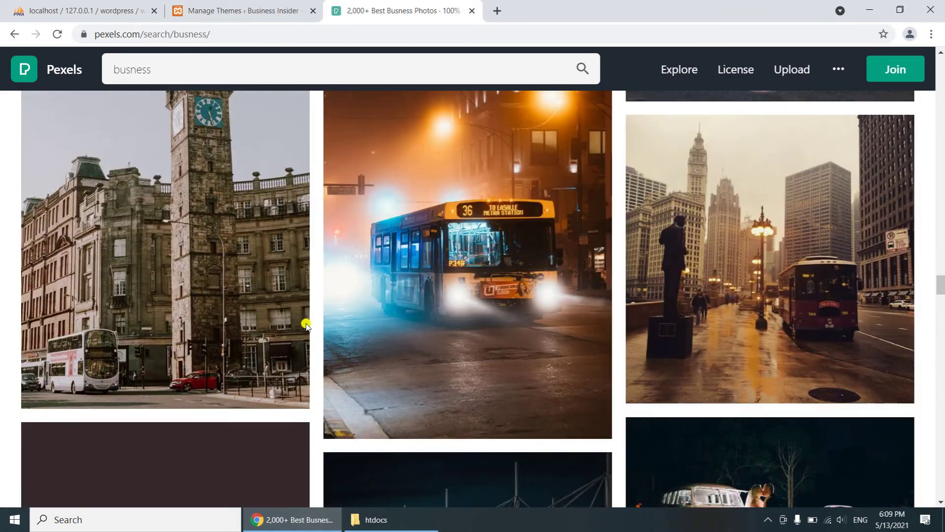
scroll(305, 326, "down", 3)
scroll(305, 327, "down", 20)
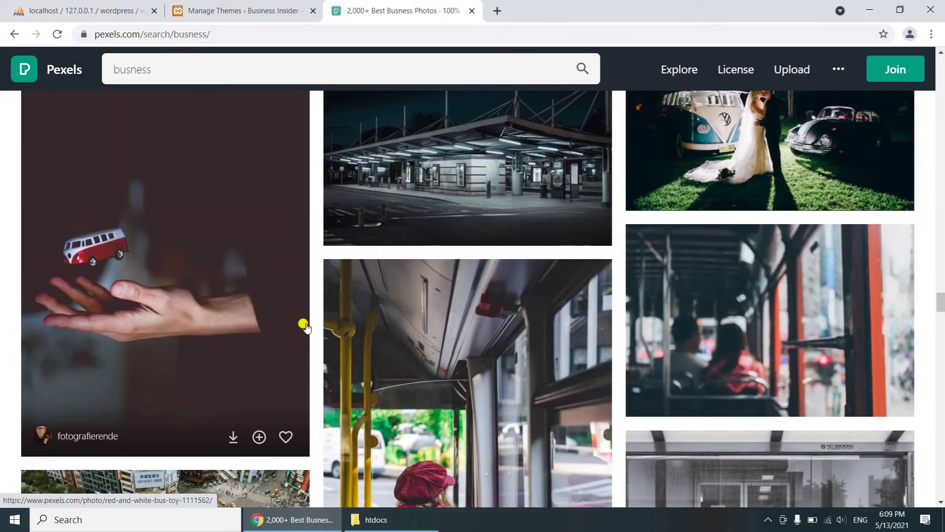
scroll(305, 326, "down", 5)
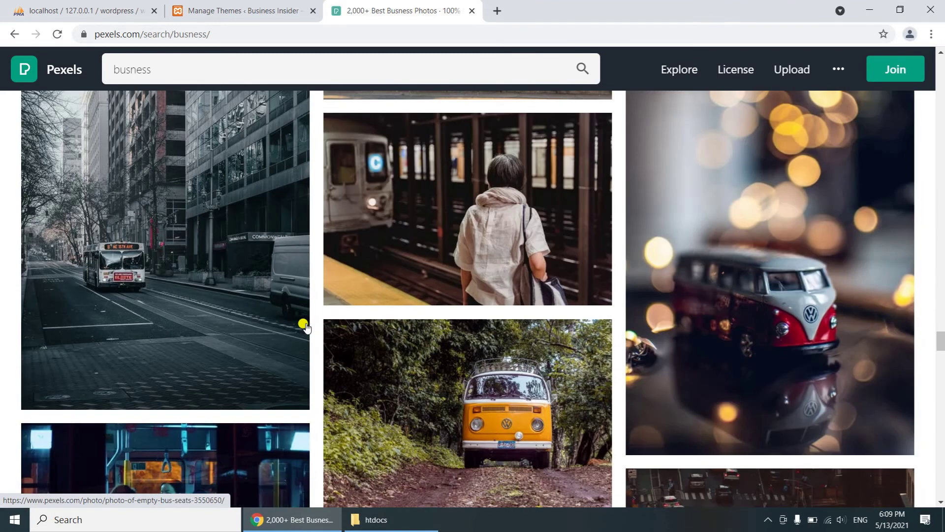
scroll(305, 326, "down", 8)
scroll(305, 326, "down", 6)
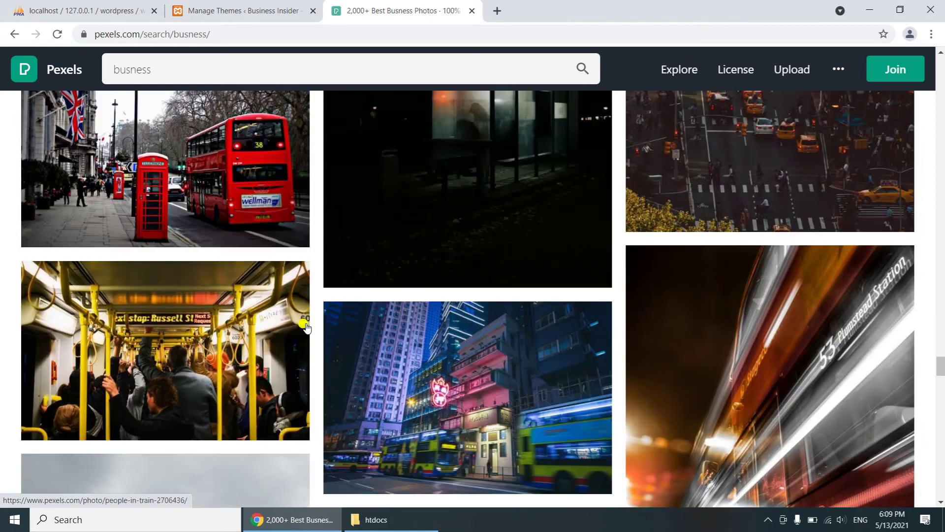
Step: Search Pexels for the suggested term "business" and look through its photos for a suitable office or teamwork image
left_click(209, 68)
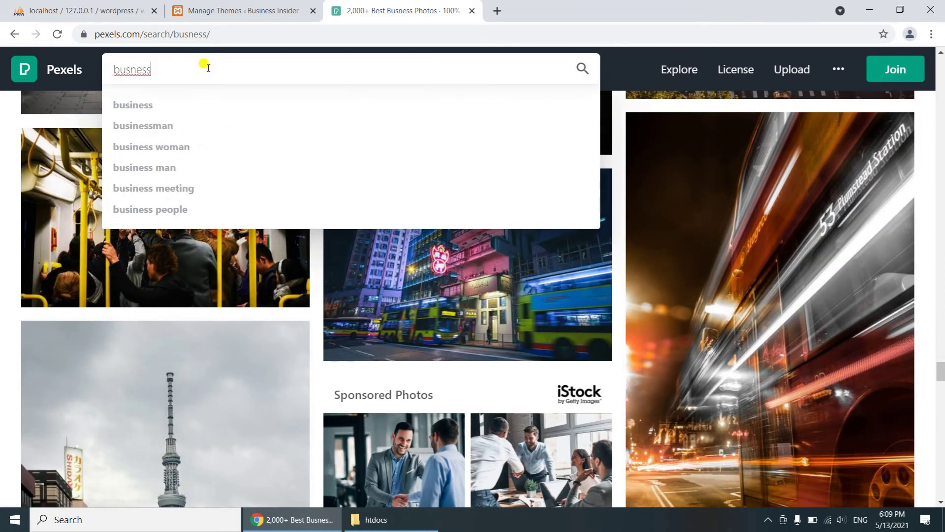
left_click(138, 106)
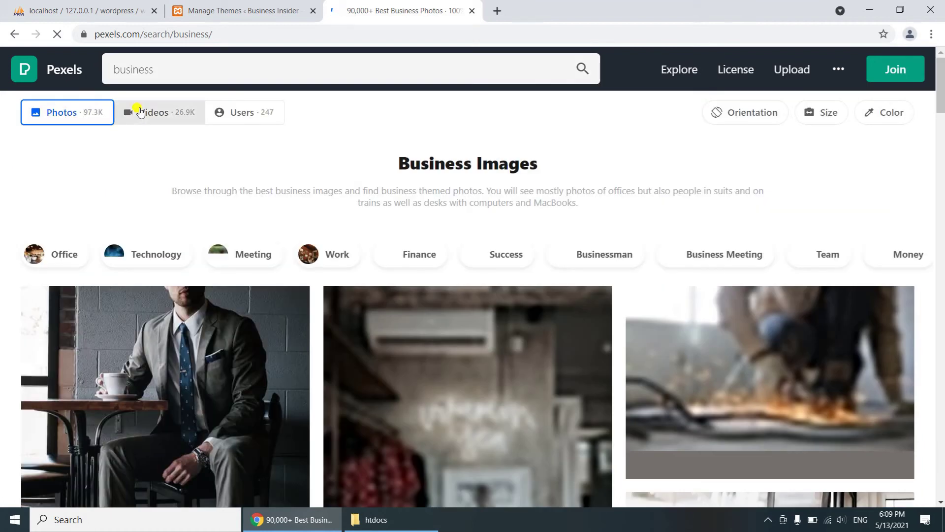
scroll(332, 325, "down", 10)
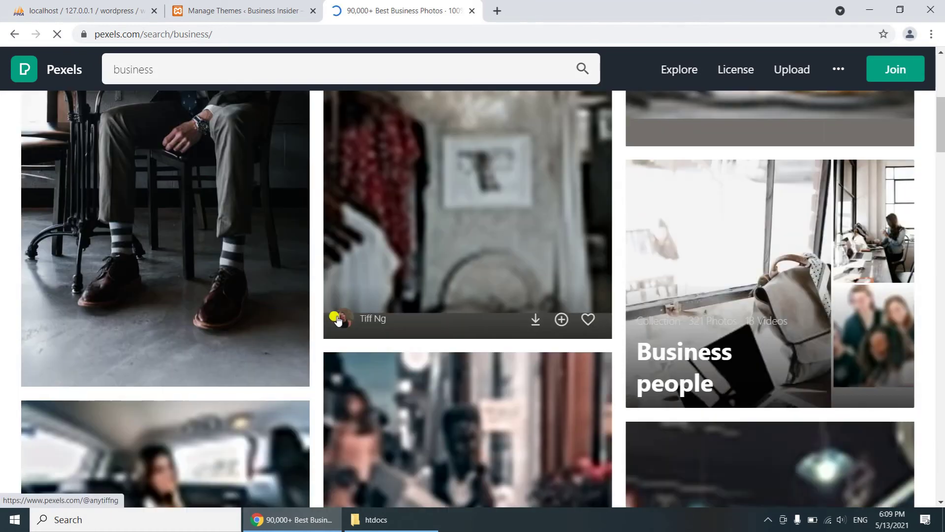
scroll(336, 319, "down", 3)
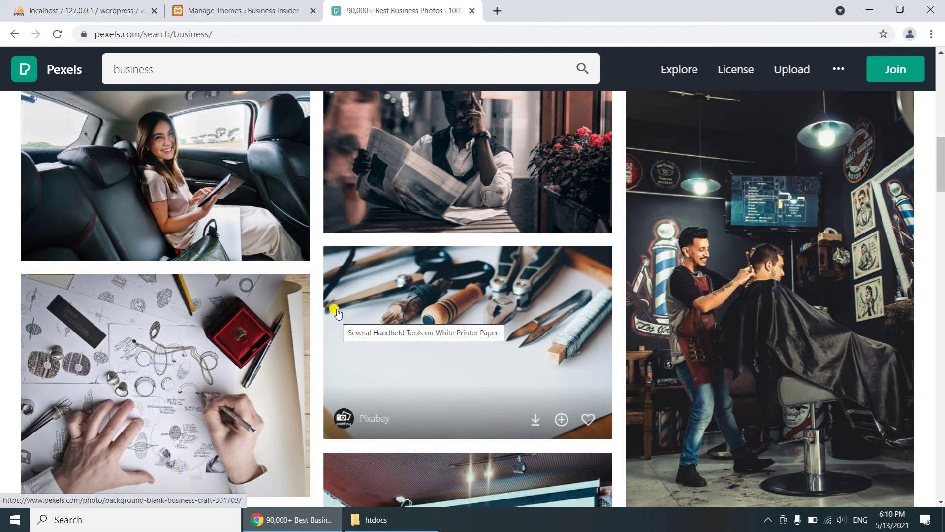
scroll(355, 298, "down", 8)
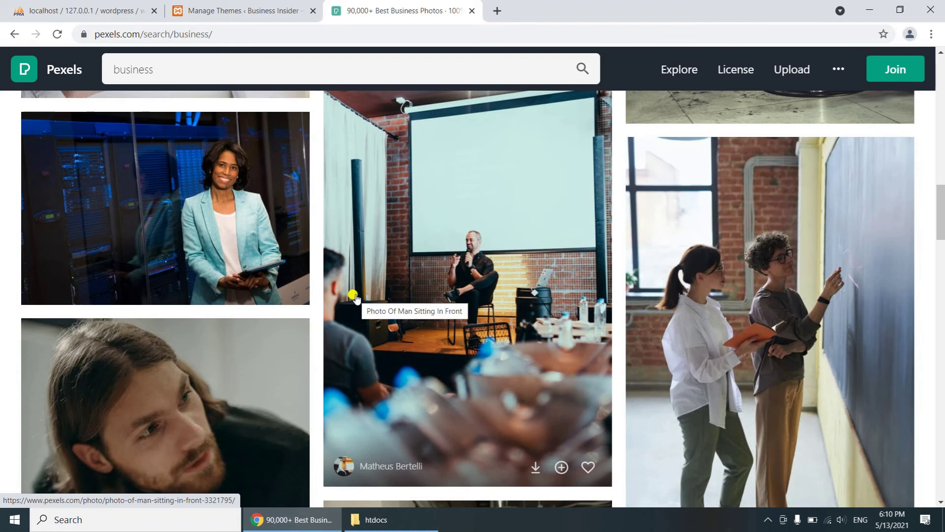
scroll(356, 298, "down", 8)
scroll(355, 298, "down", 7)
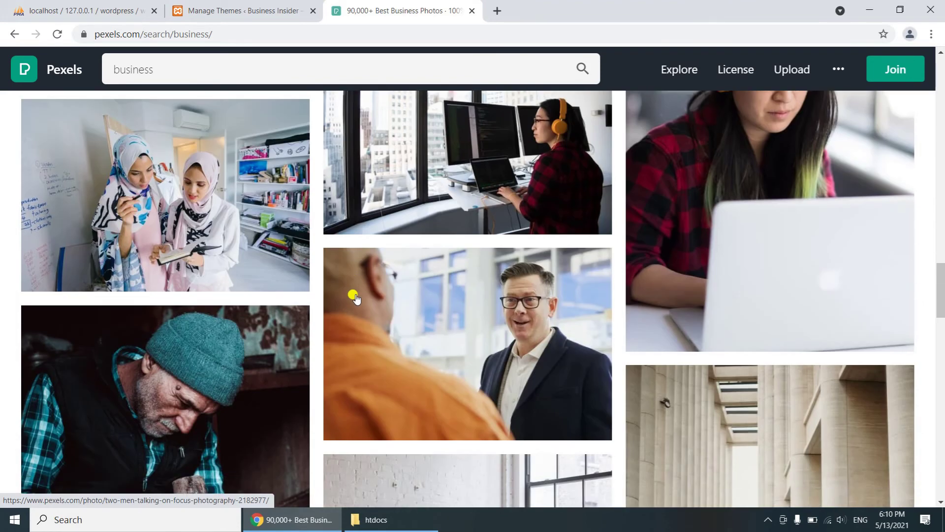
scroll(356, 297, "down", 20)
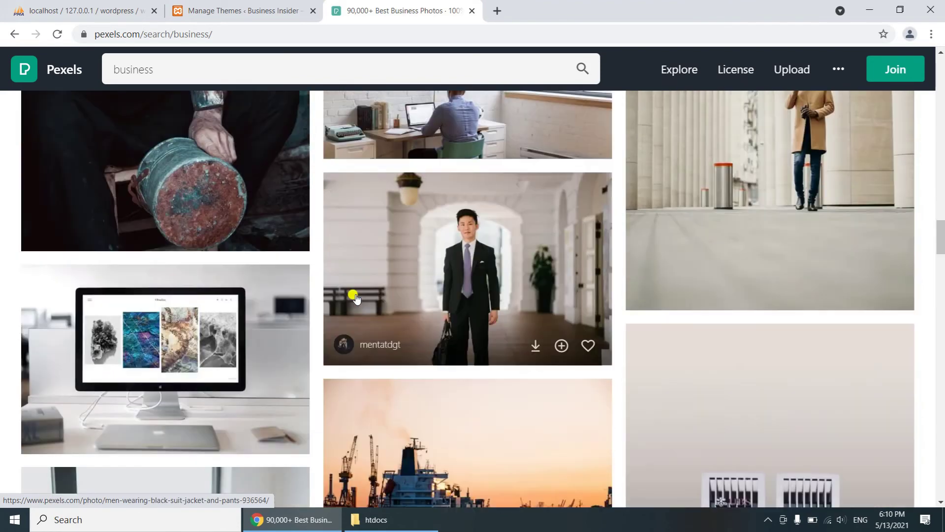
scroll(355, 297, "down", 4)
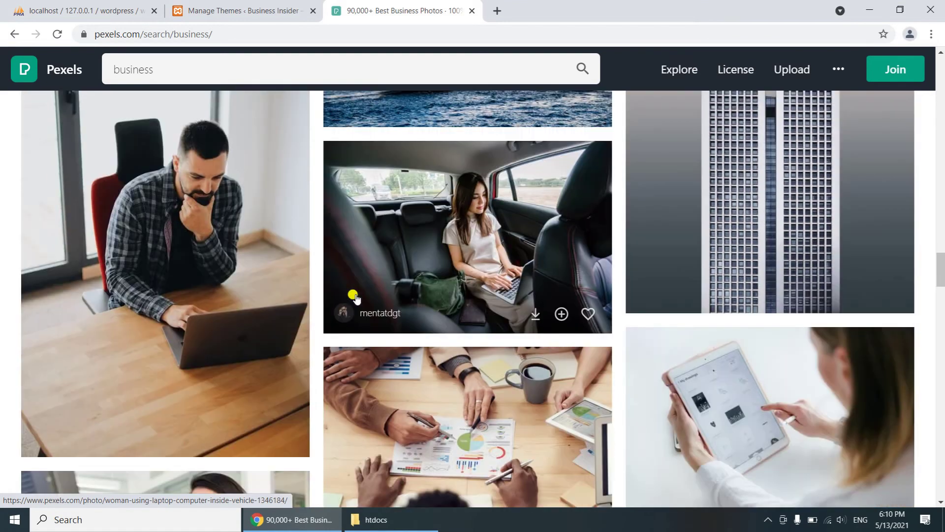
scroll(355, 298, "down", 3)
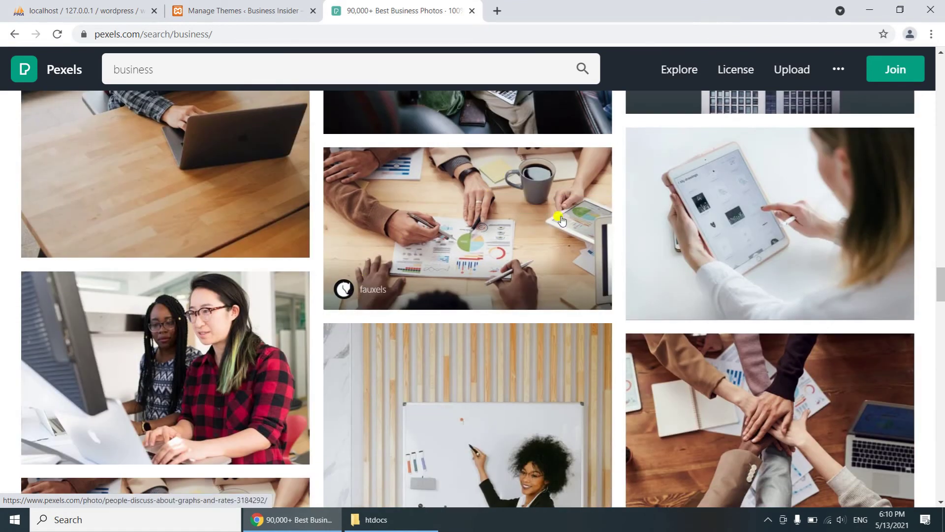
Step: Download the photo of people discussing graphs and rates around a desk and show the file in its folder
left_click(507, 232)
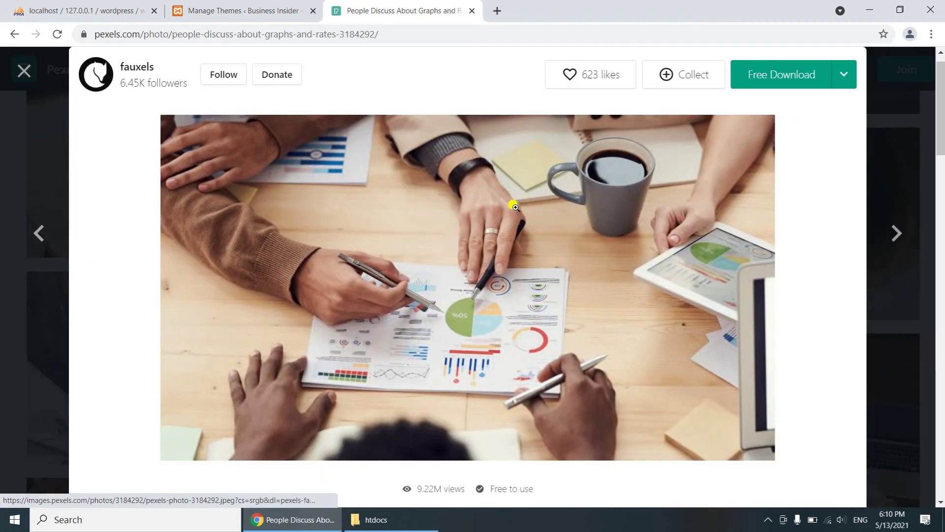
left_click(782, 76)
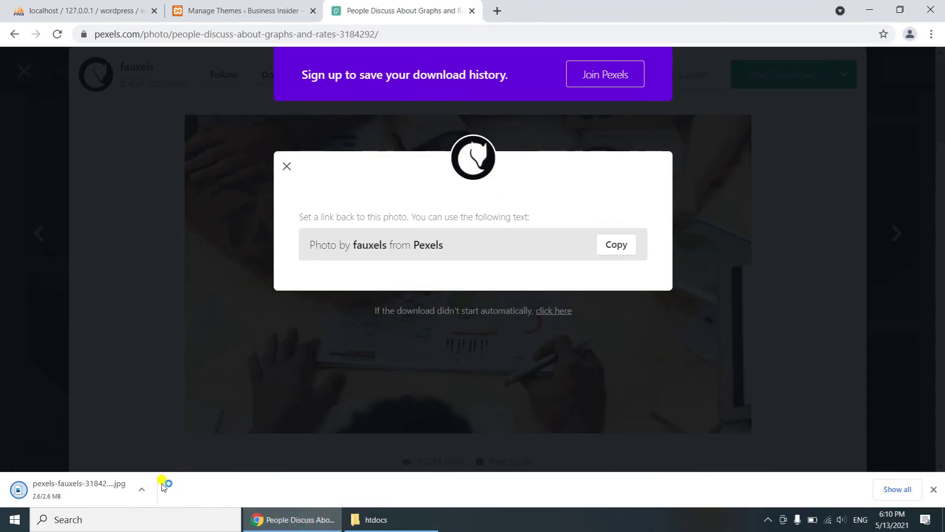
left_click(141, 489)
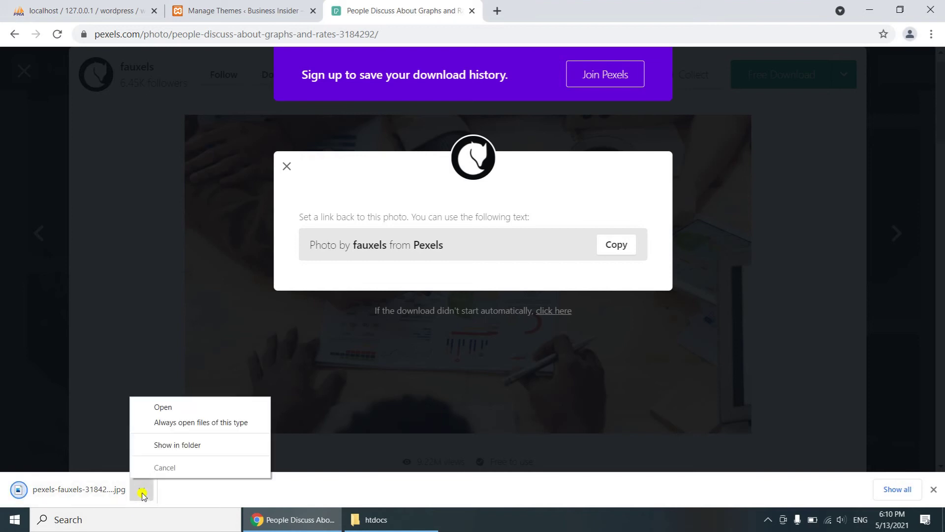
left_click(190, 445)
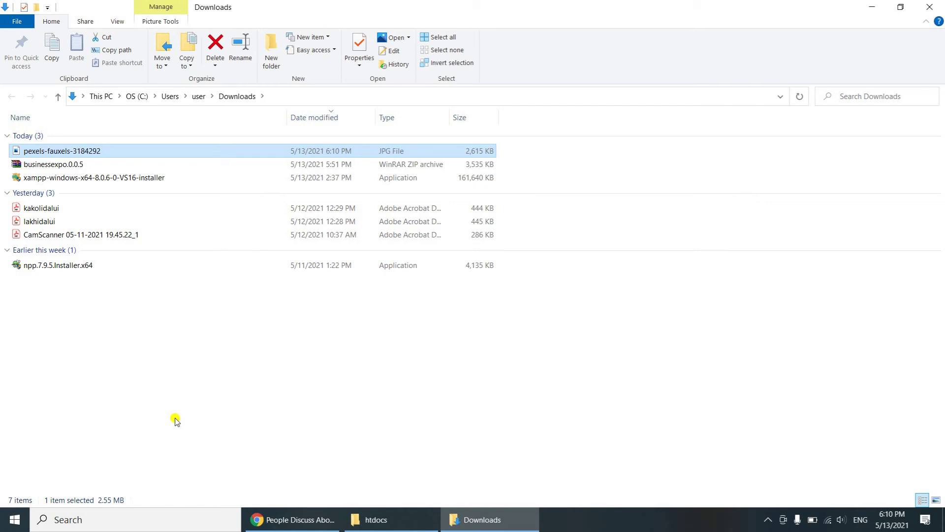
Step: Move the pexels-fauxels-3184292 photo from Downloads into a new folder named "pictures" in C:\xampp
left_click(107, 38)
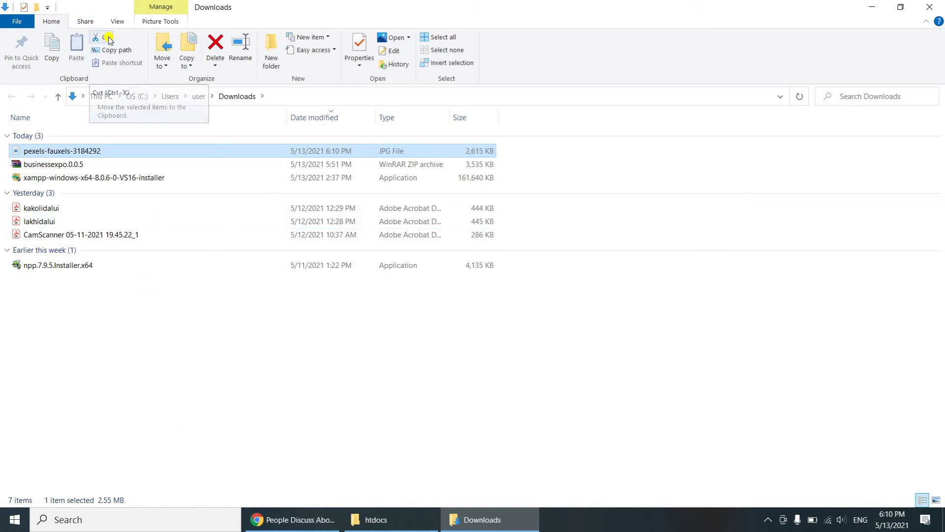
left_click(136, 96)
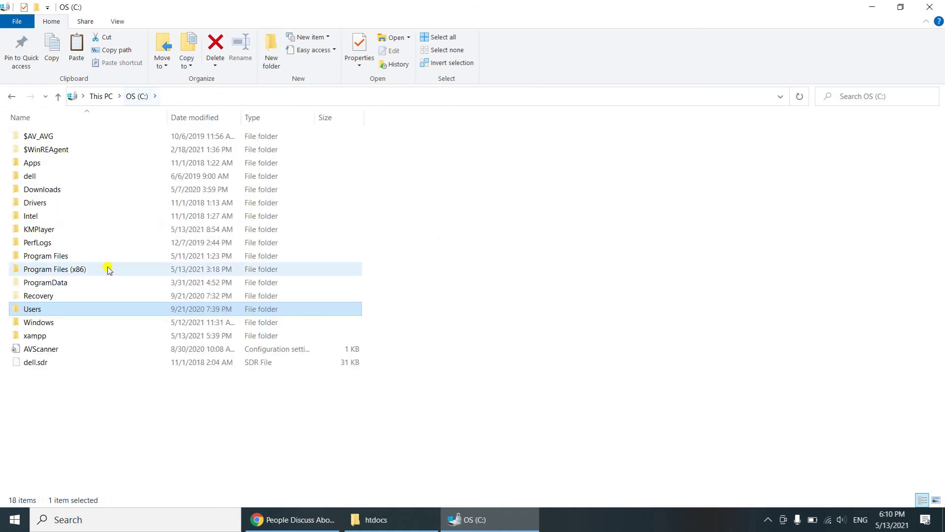
left_click(39, 349)
double_click(33, 336)
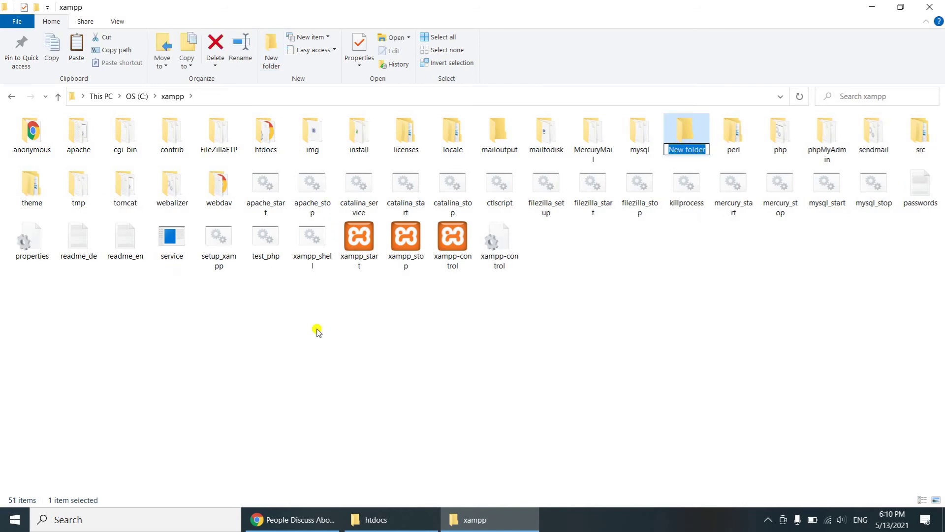
type("pi")
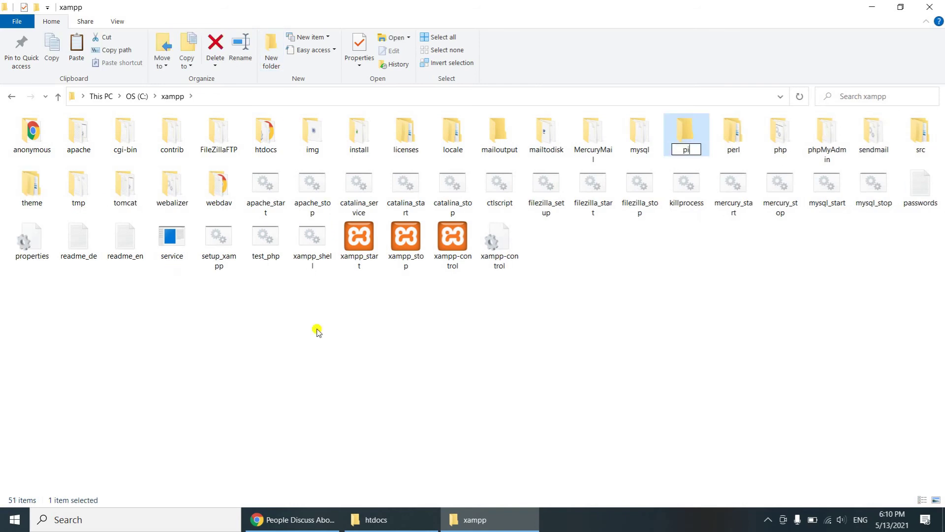
type("ctures")
key("Return")
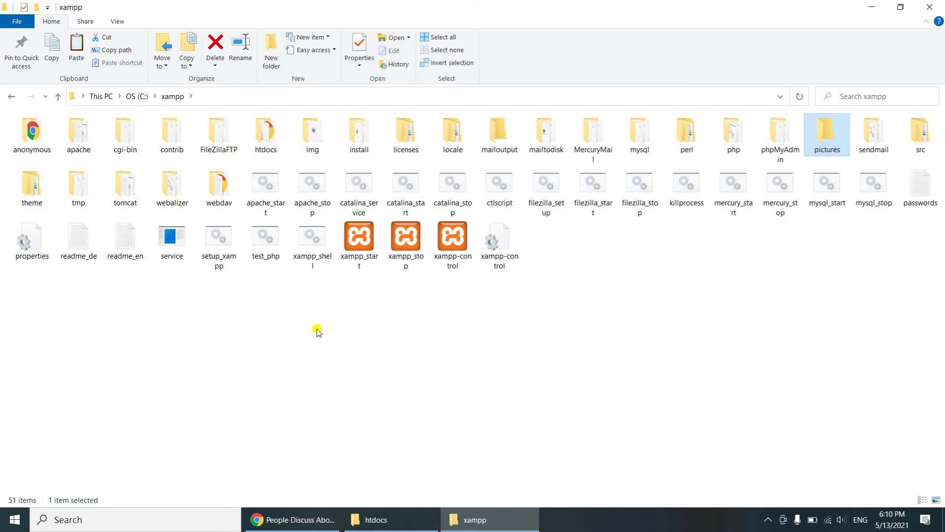
key("Return")
key("ctrl+v")
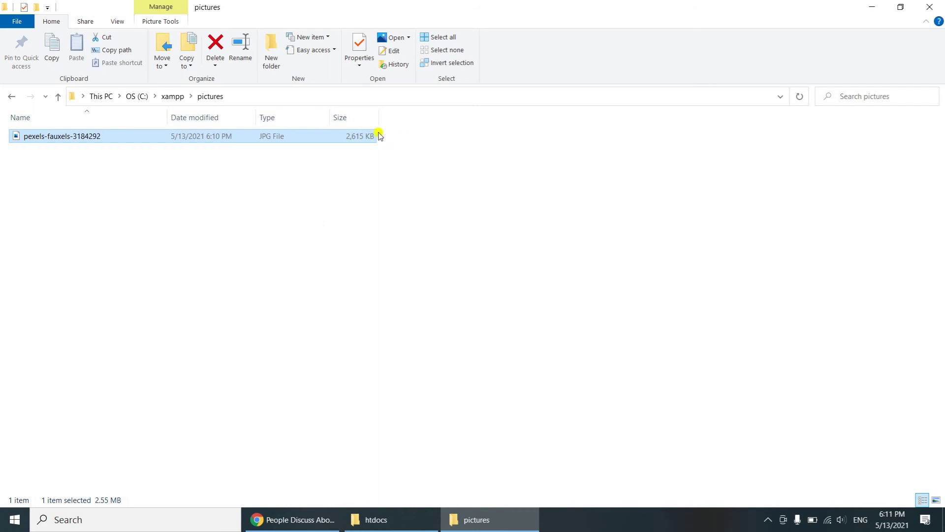
Step: Start Adobe Photoshop 7.0 and open the pexels-fauxels-3184292 photo from the pictures folder in it
left_click(108, 526)
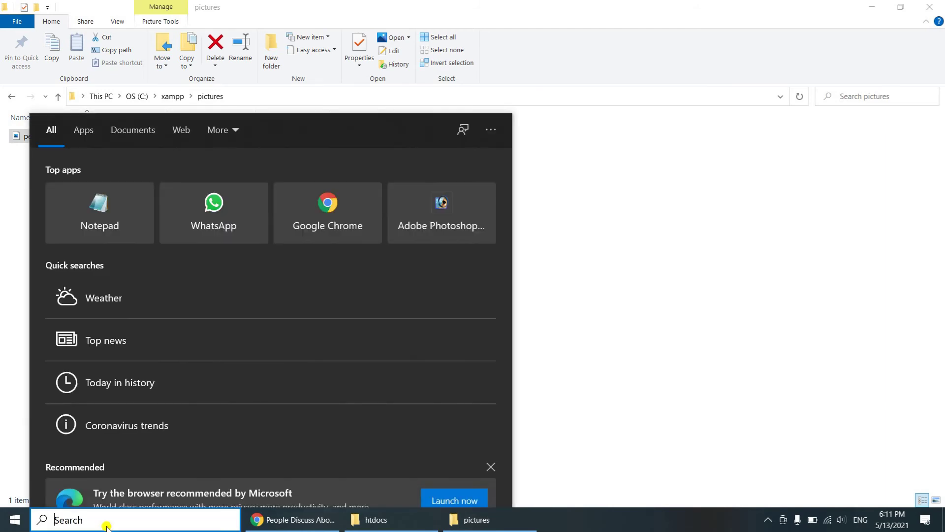
type("photoshop")
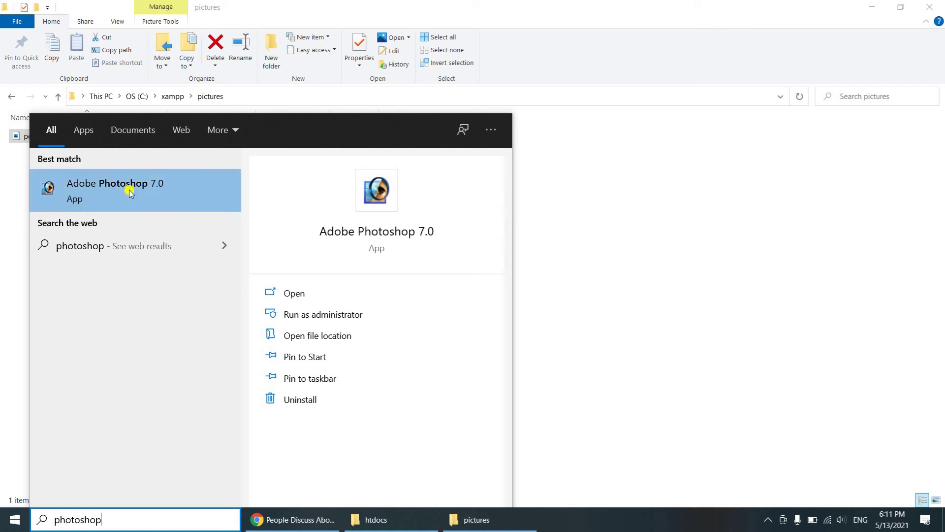
left_click(191, 198)
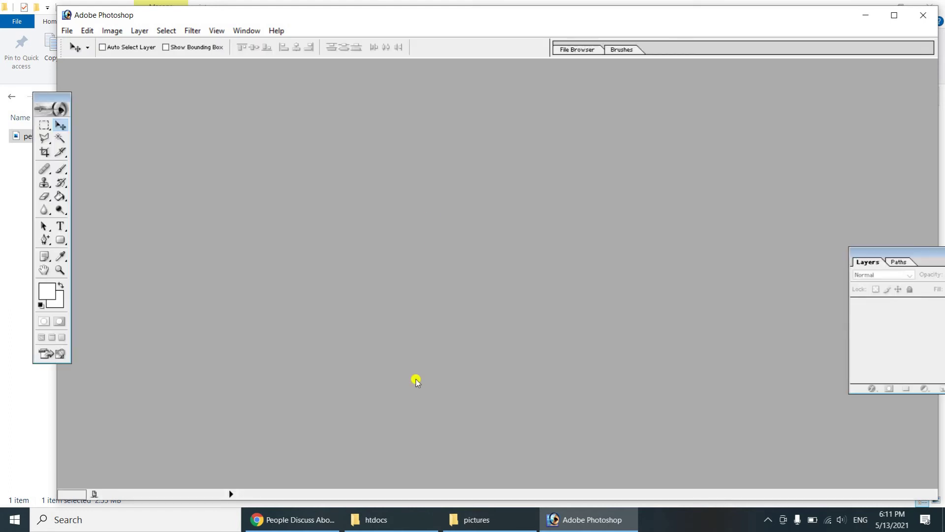
left_click(486, 517)
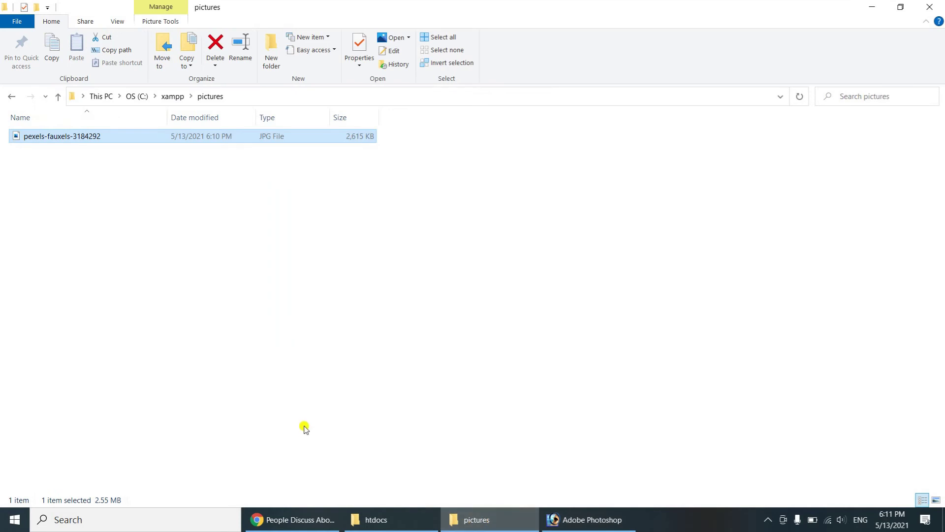
left_click_drag(85, 150, 575, 230)
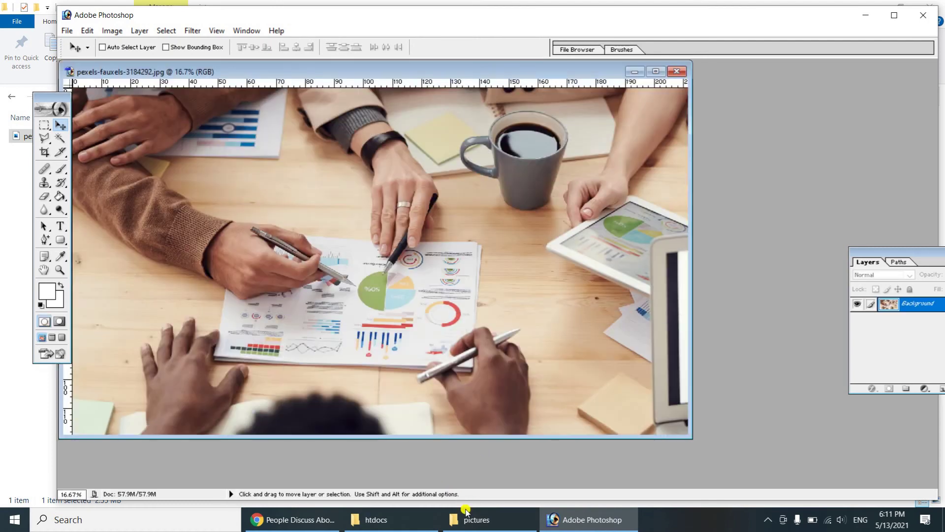
Step: Resize the pexels-fauxels-3184292 image to a width of 800 pixels in Photoshop, keeping its proportions constrained
left_click(465, 512)
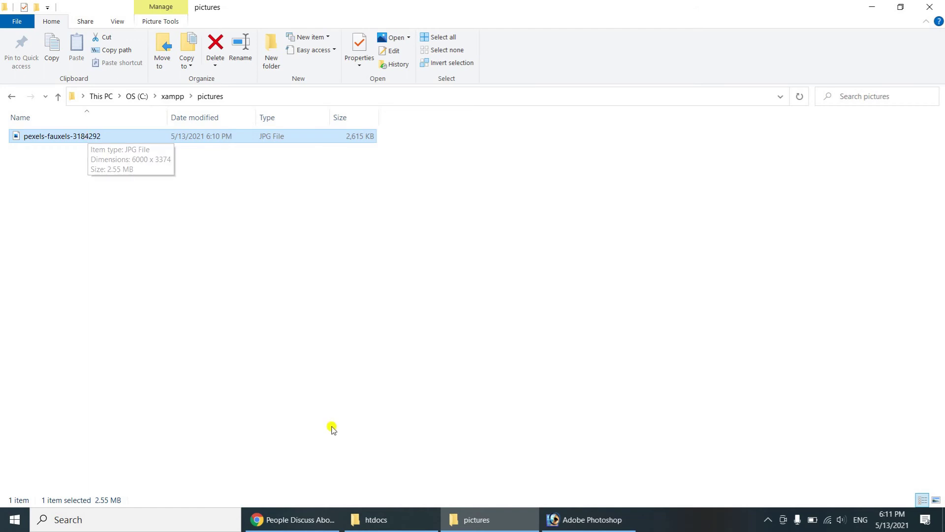
left_click(597, 526)
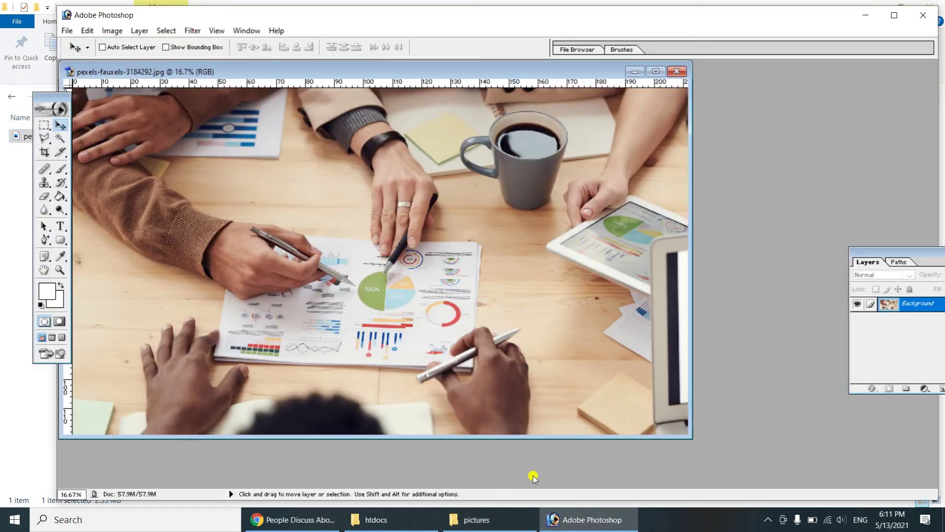
right_click(410, 71)
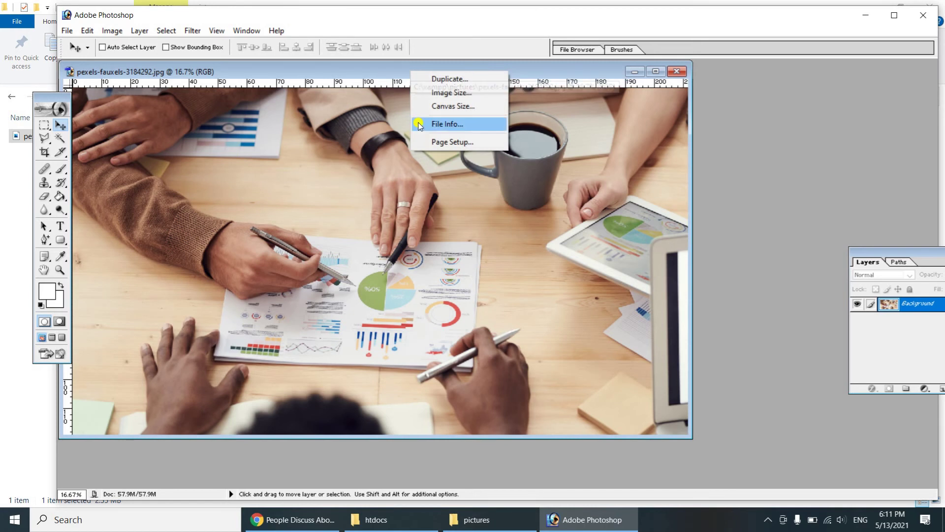
left_click(438, 93)
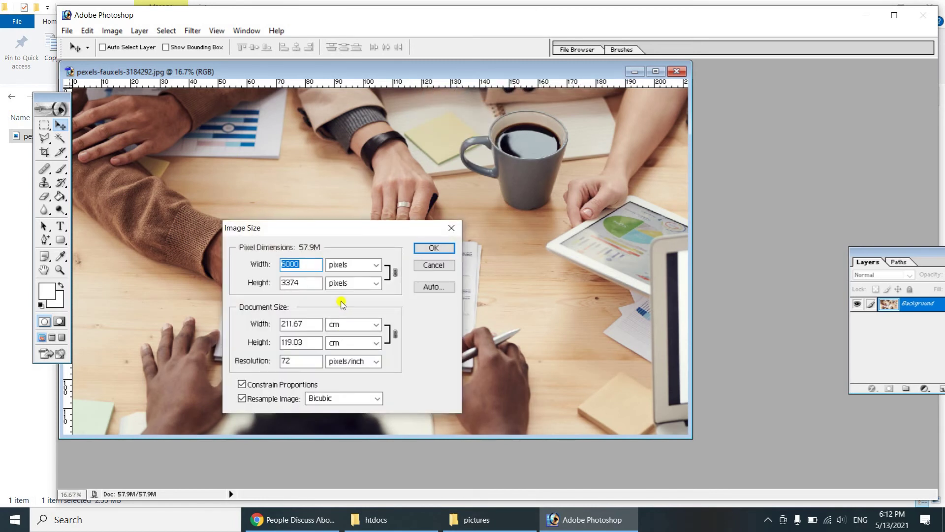
type("800")
key("Return")
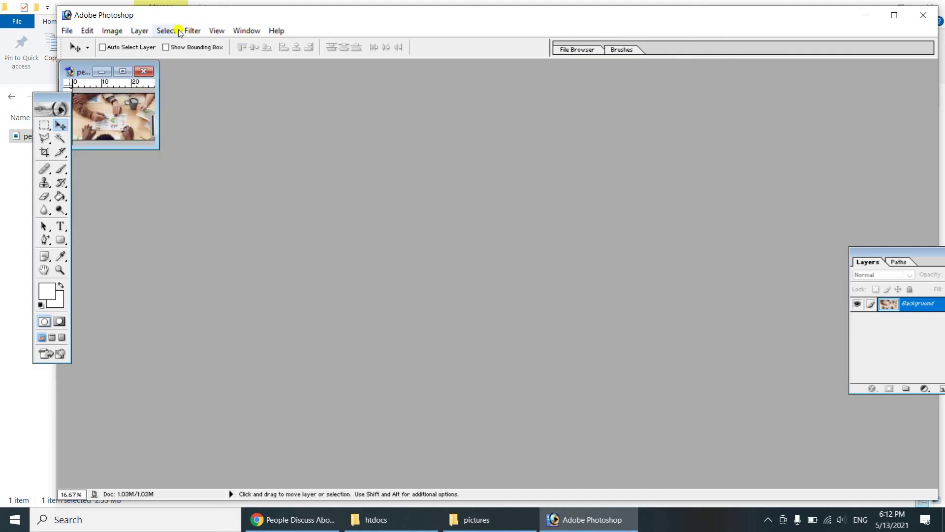
Step: Optimize the resized image for the web as a JPEG with Medium quality and proceed to saving it
left_click(66, 31)
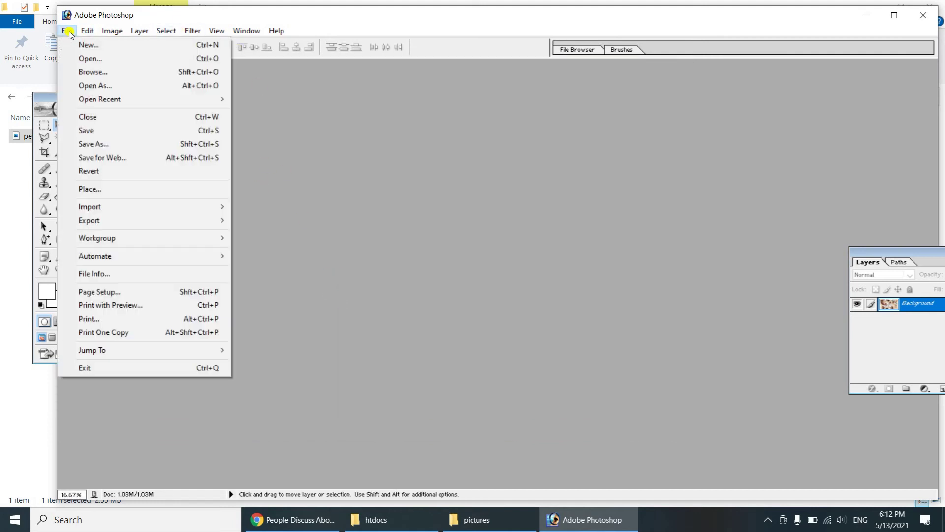
left_click(118, 157)
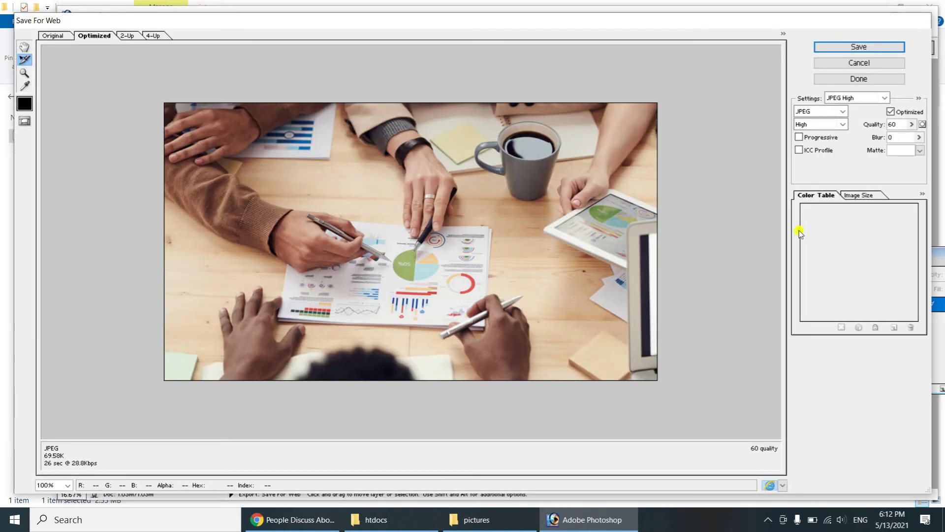
left_click(799, 127)
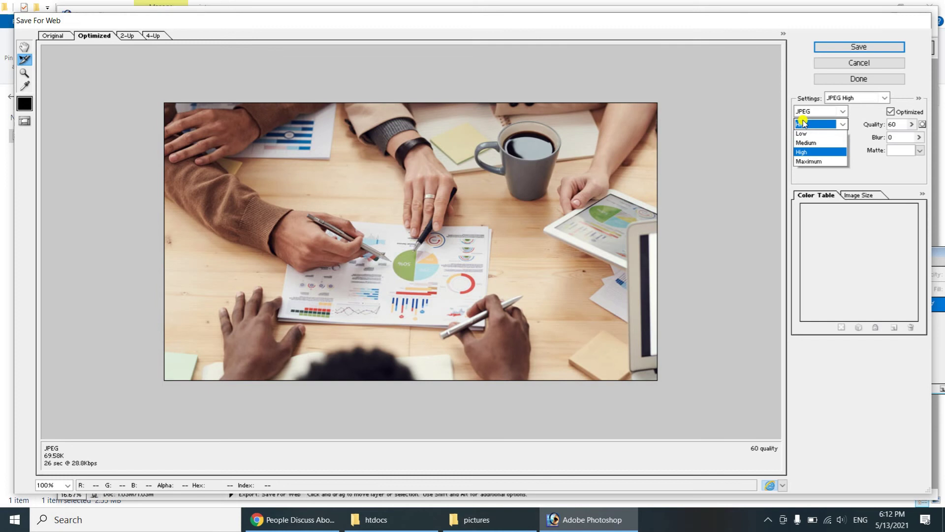
left_click(815, 142)
left_click(846, 49)
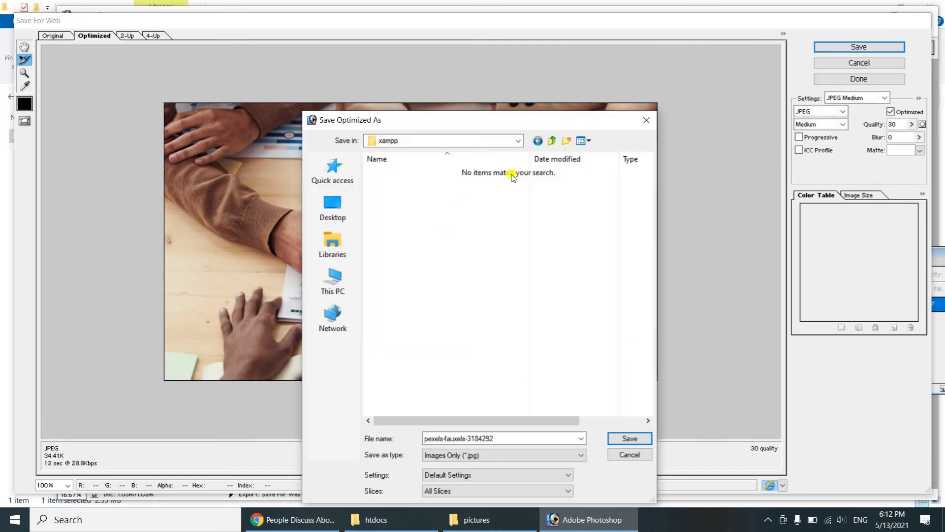
Step: Save the optimized JPEG in the xampp pictures folder under the name "business insider"
left_click(552, 144)
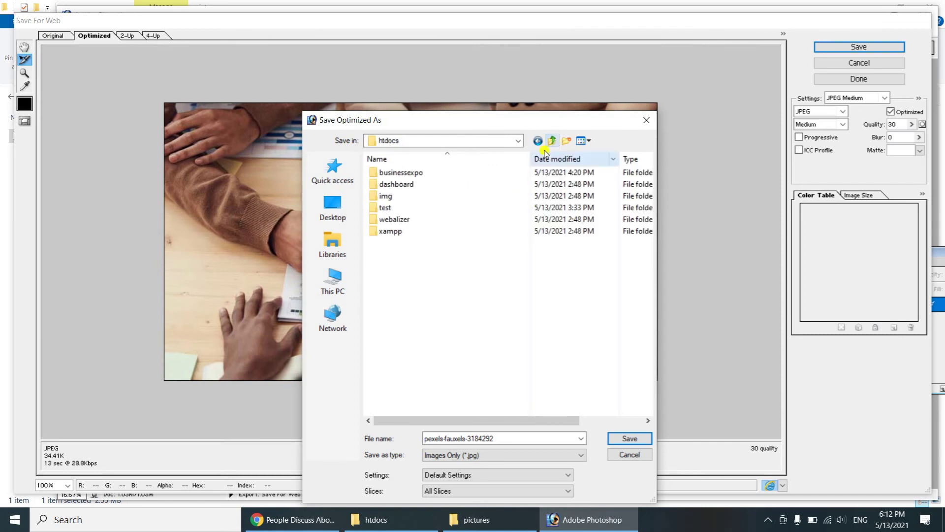
left_click(553, 143)
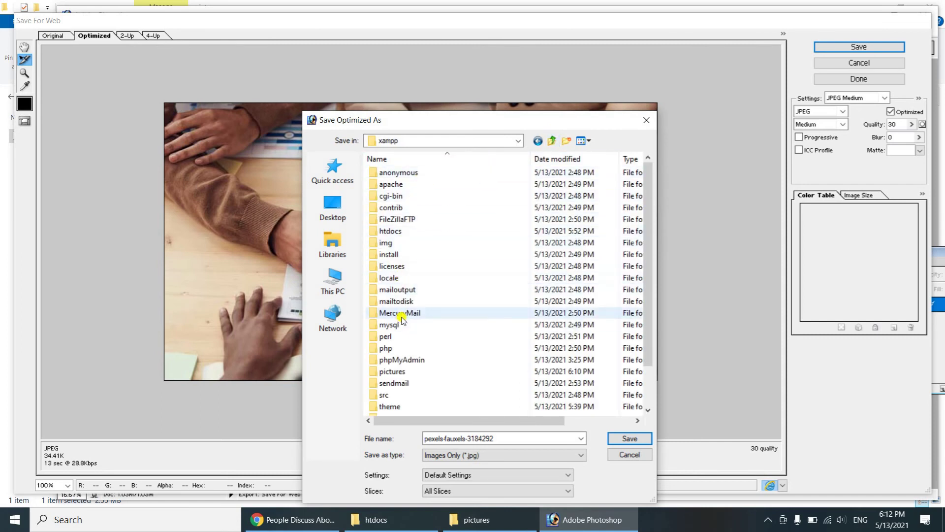
double_click(394, 371)
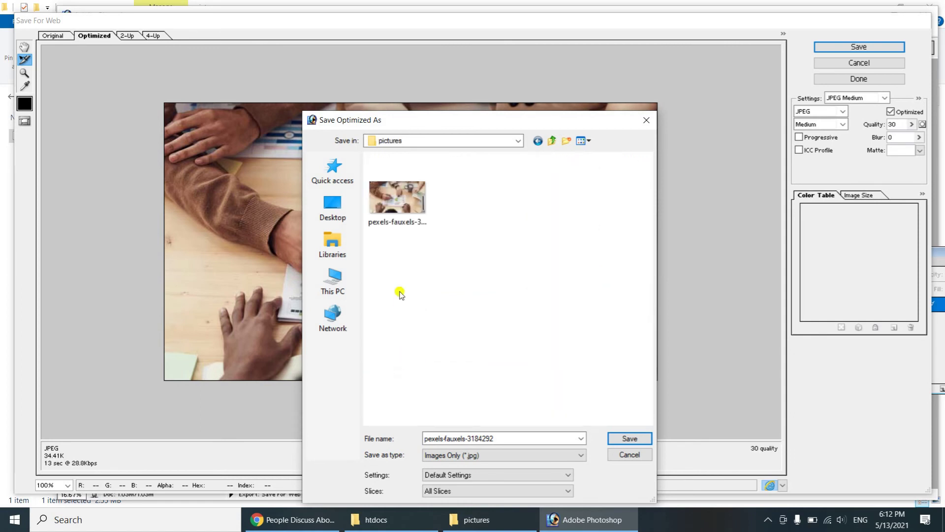
left_click(403, 205)
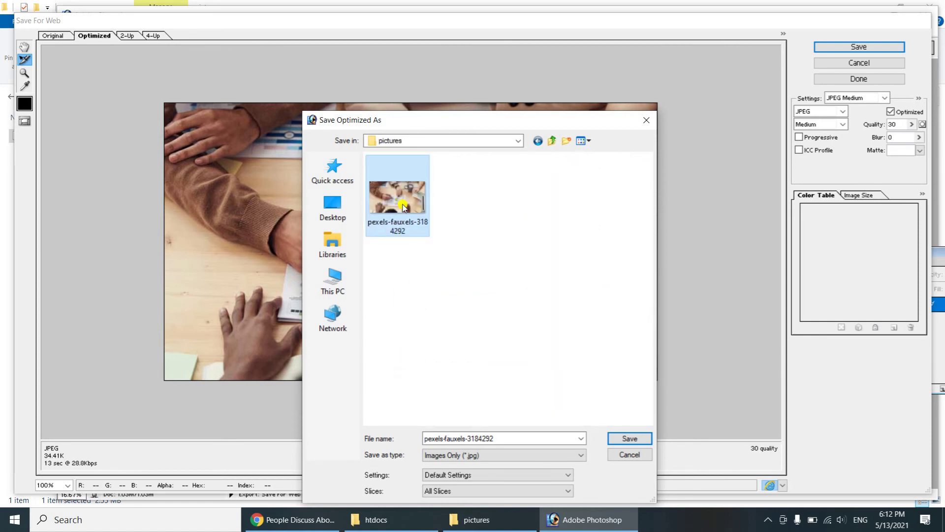
left_click(431, 307)
left_click(522, 437)
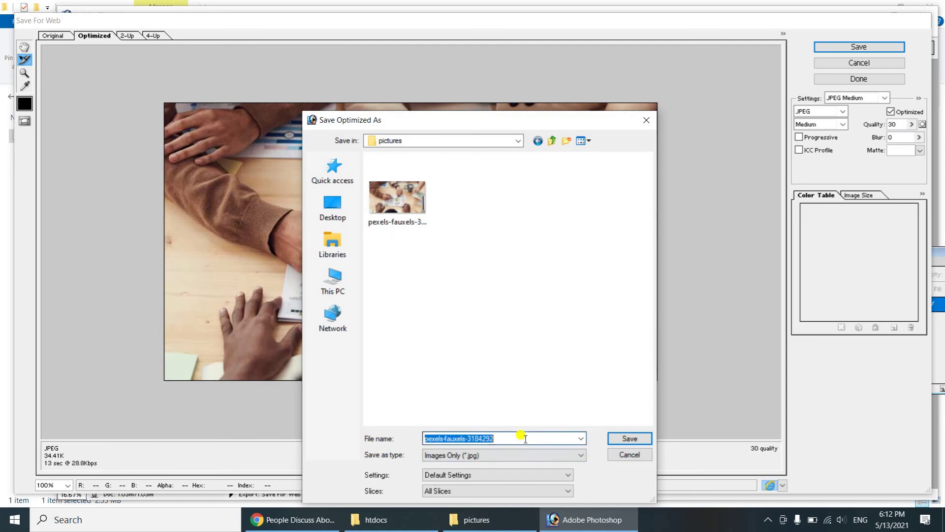
type("business insider")
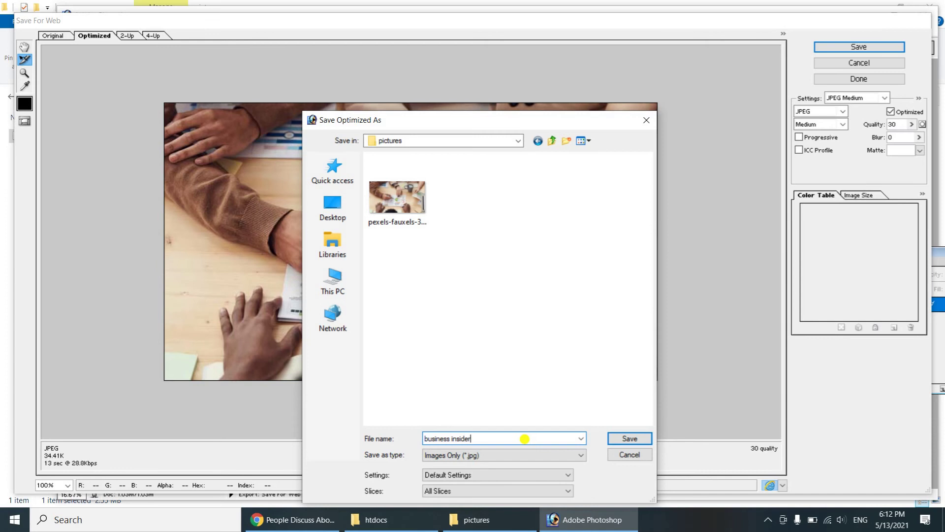
key("Return")
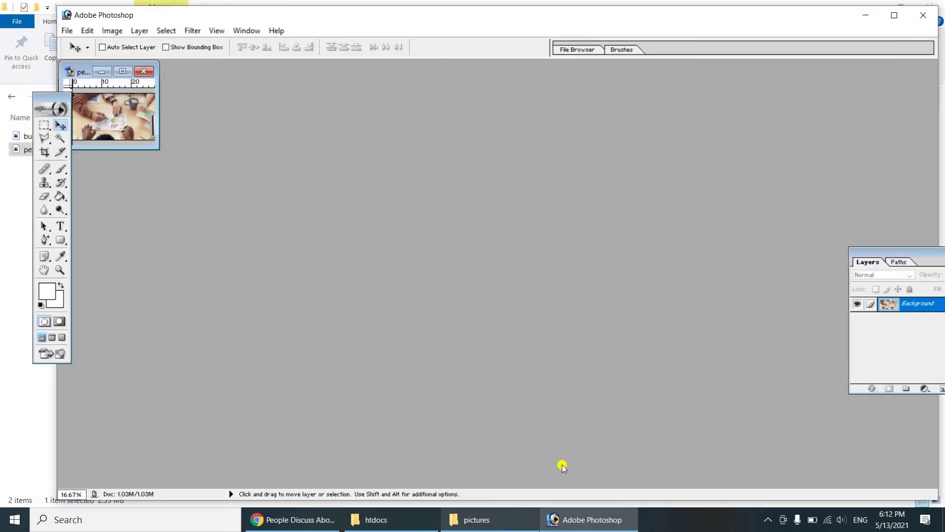
Step: Close Photoshop without saving changes to the original photo and switch back to Chrome
left_click(929, 19)
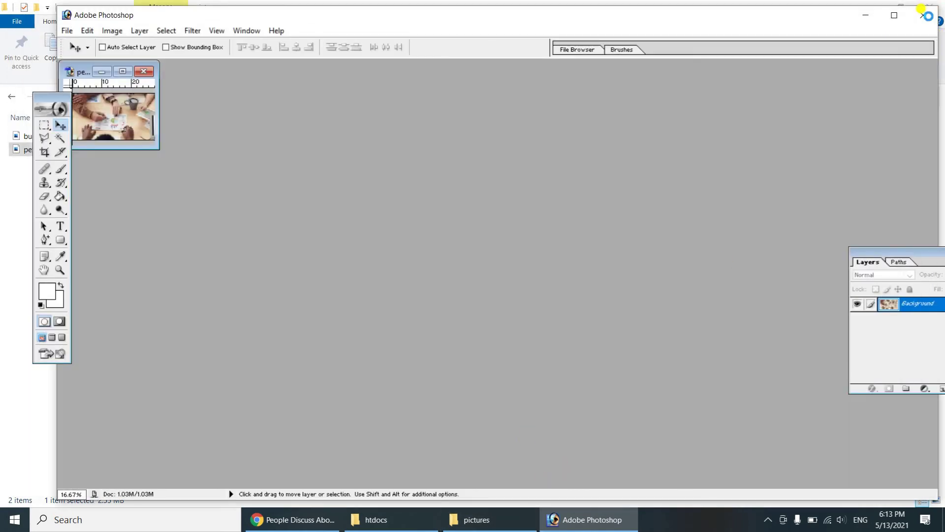
left_click(496, 209)
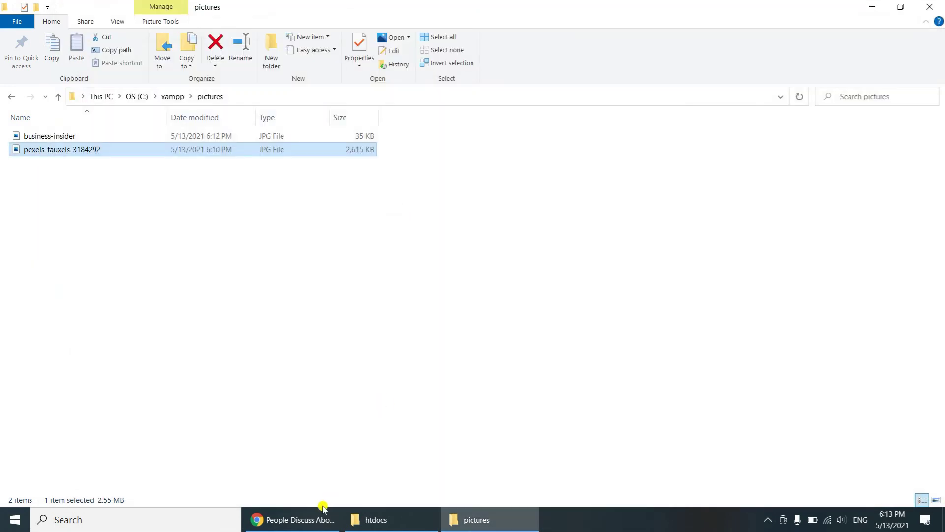
left_click(310, 519)
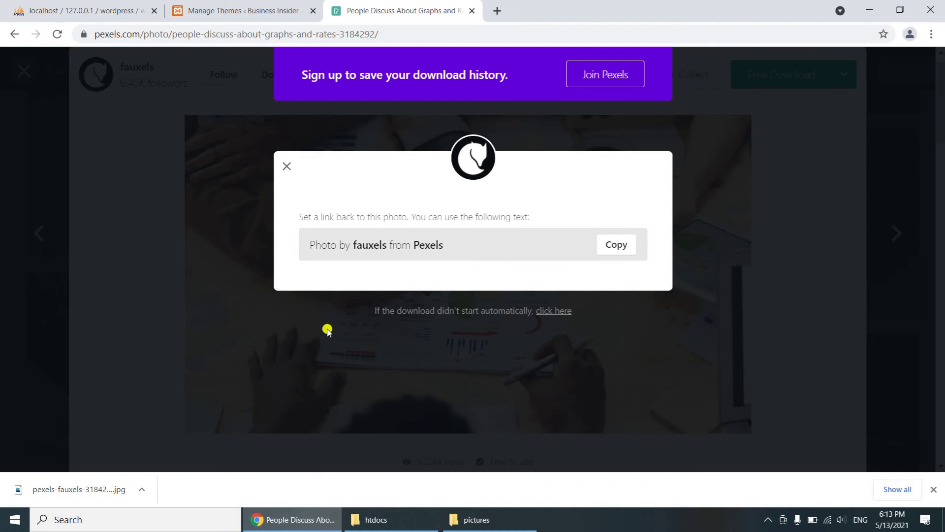
Step: Start a new post in the Business Insider WordPress admin and dismiss the block editor's welcome guide
left_click(209, 13)
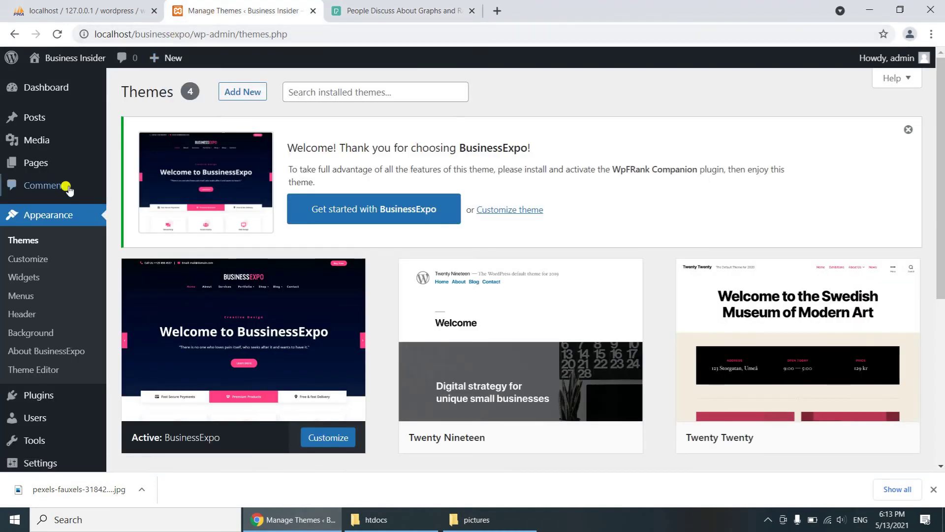
left_click(38, 125)
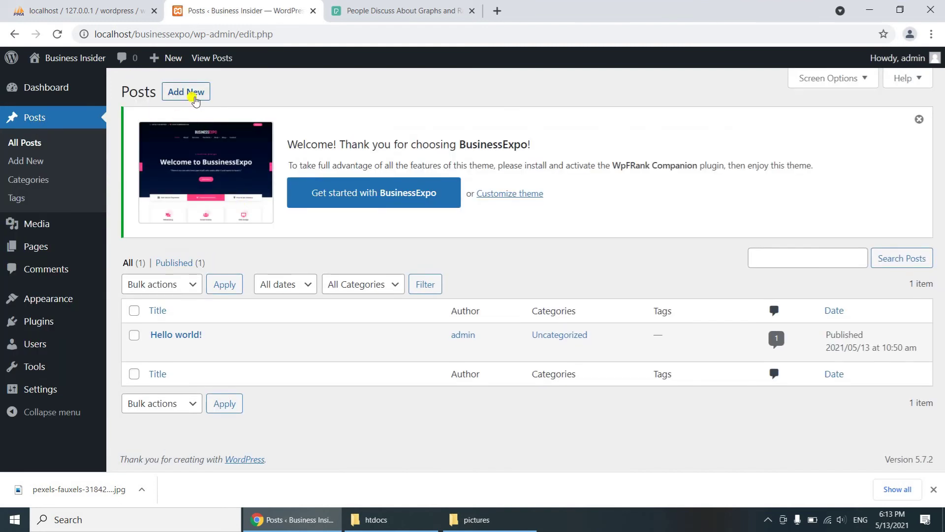
left_click(195, 98)
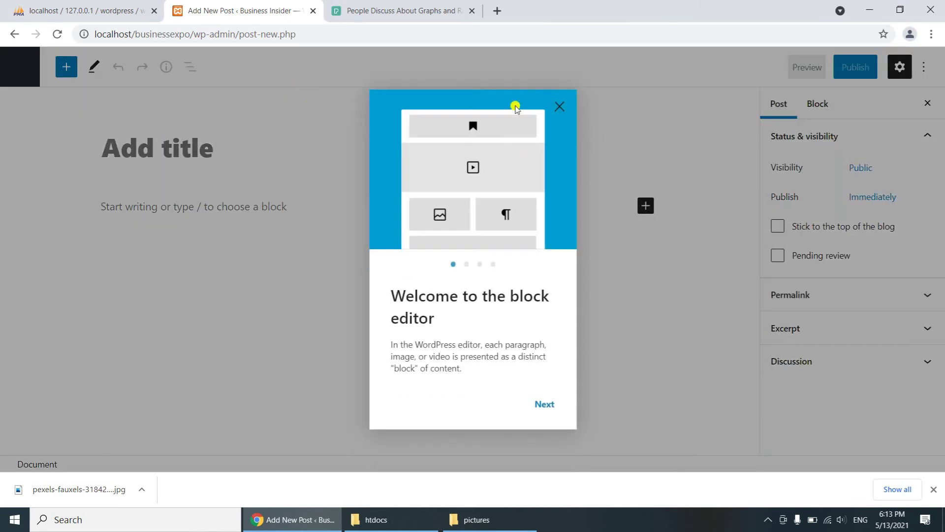
left_click(561, 107)
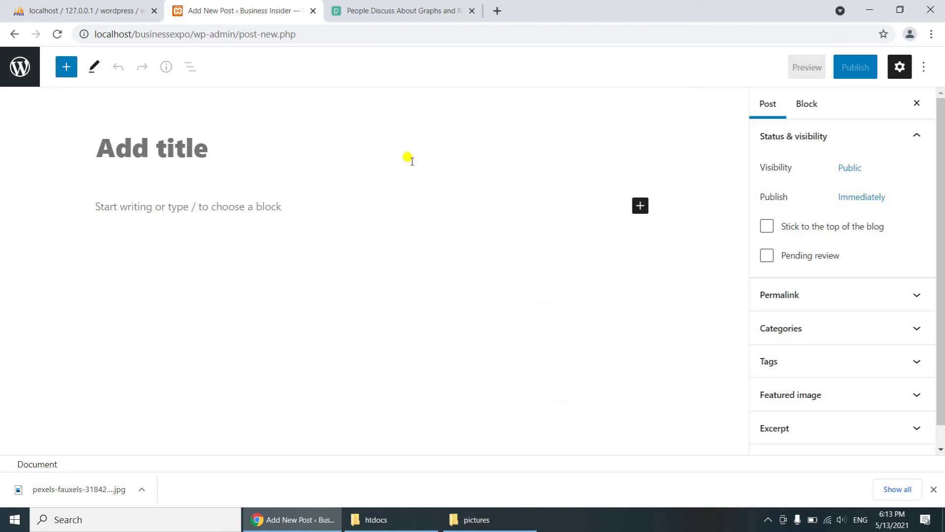
Step: Enter "Start Your Business With Business Theme" as the title of the new post
left_click(283, 161)
type("Stya")
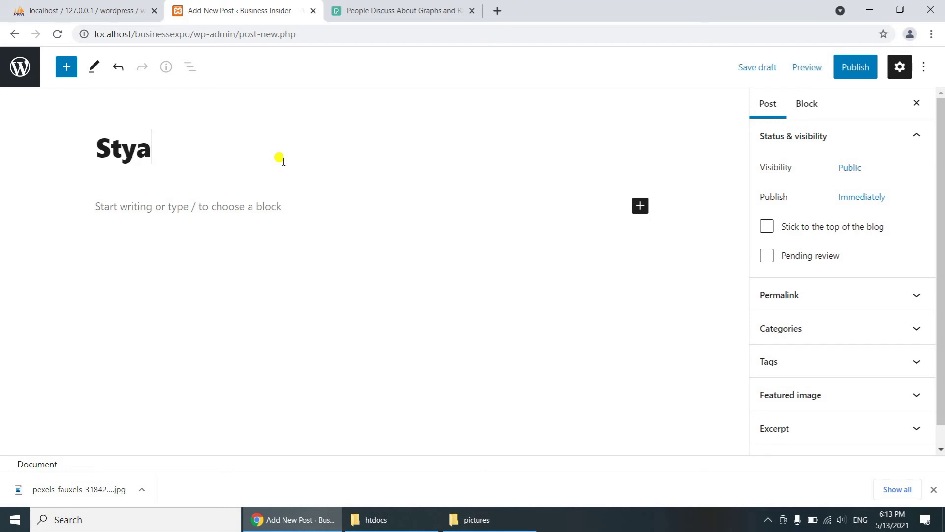
key("BackSpace")
key("BackSpace")
type("art You")
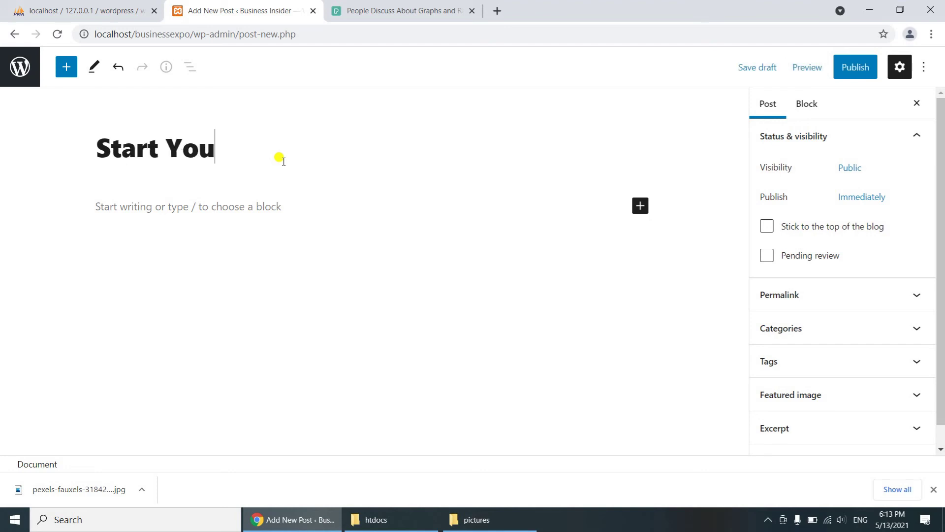
type("r Busine")
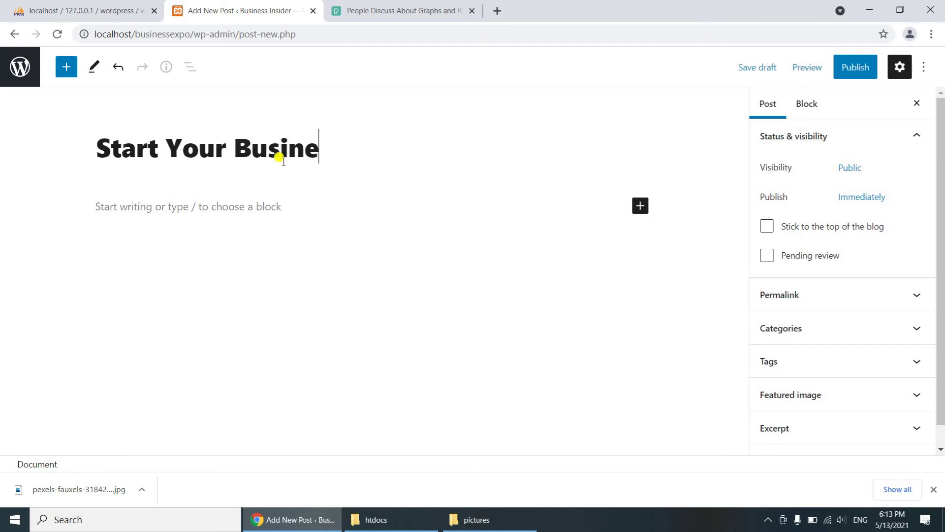
type("ss Witjh")
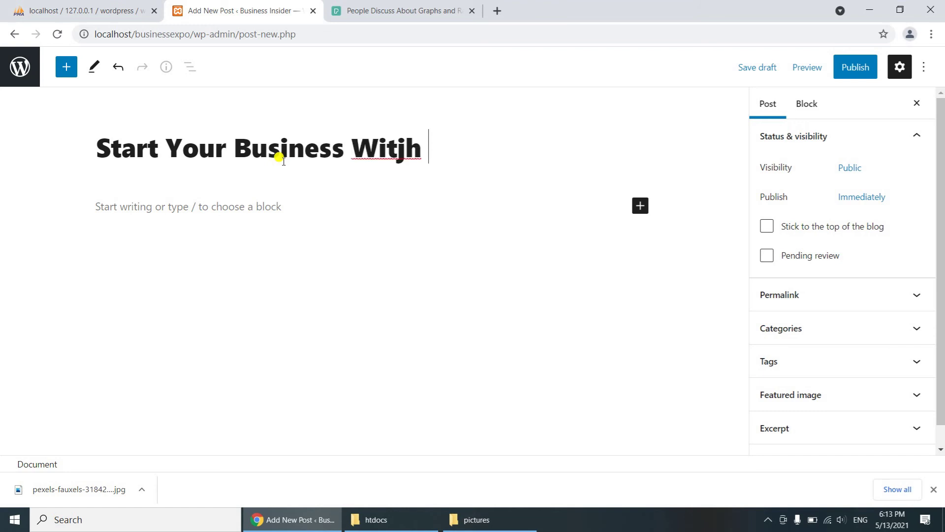
key("BackSpace")
key("BackSpace")
type("h Business ")
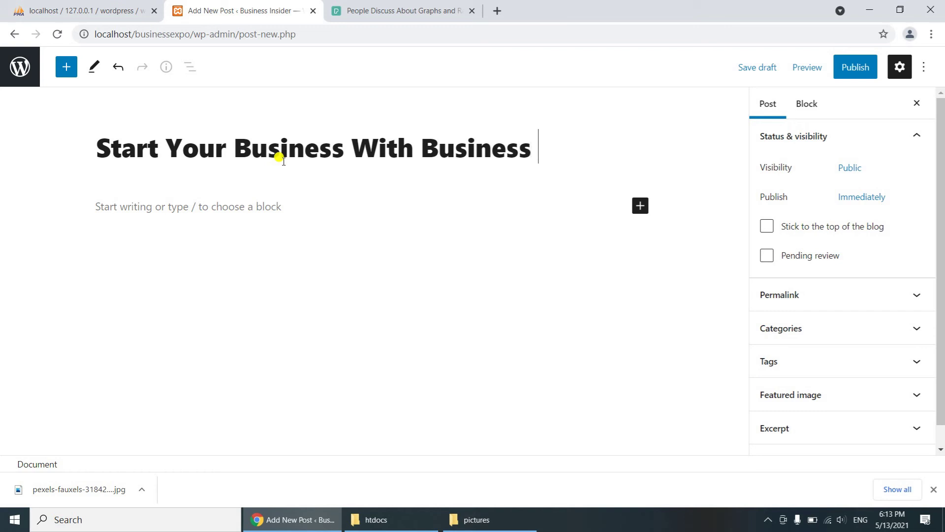
type("Theme")
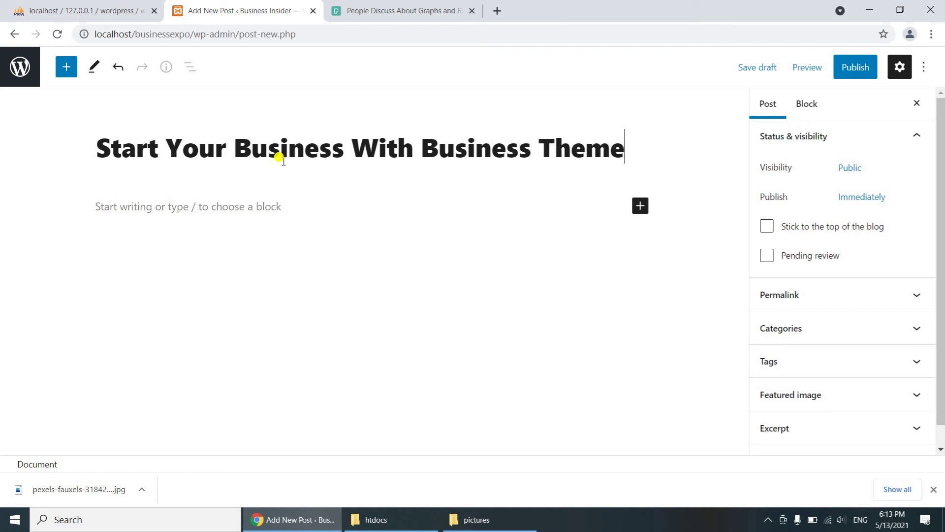
Step: Start an empty paragraph in the post, then search Google for "lorem ipsum" in a new tab and open lipsum.com
left_click(173, 228)
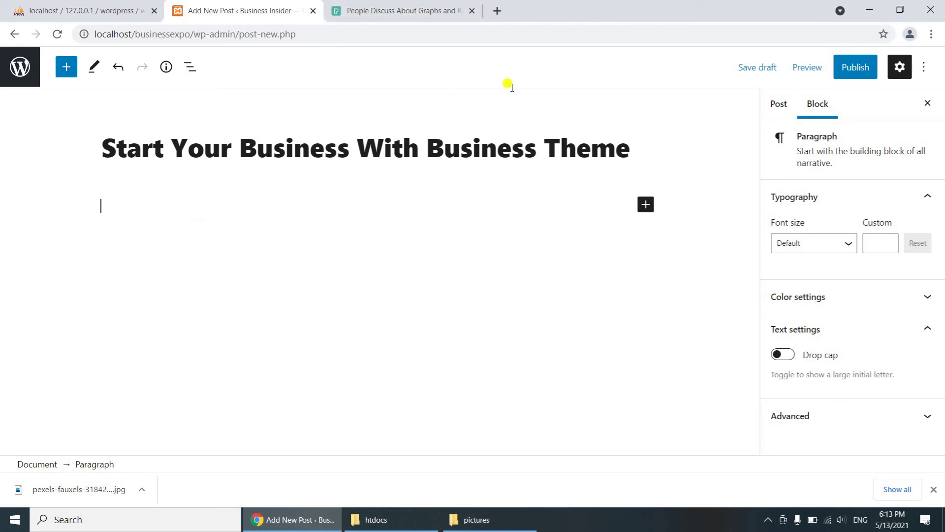
left_click(500, 10)
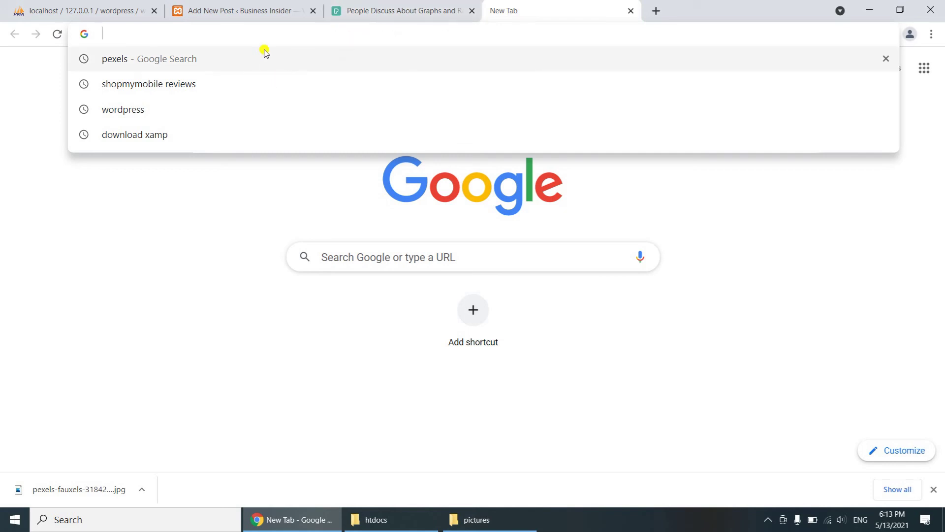
type("lorem")
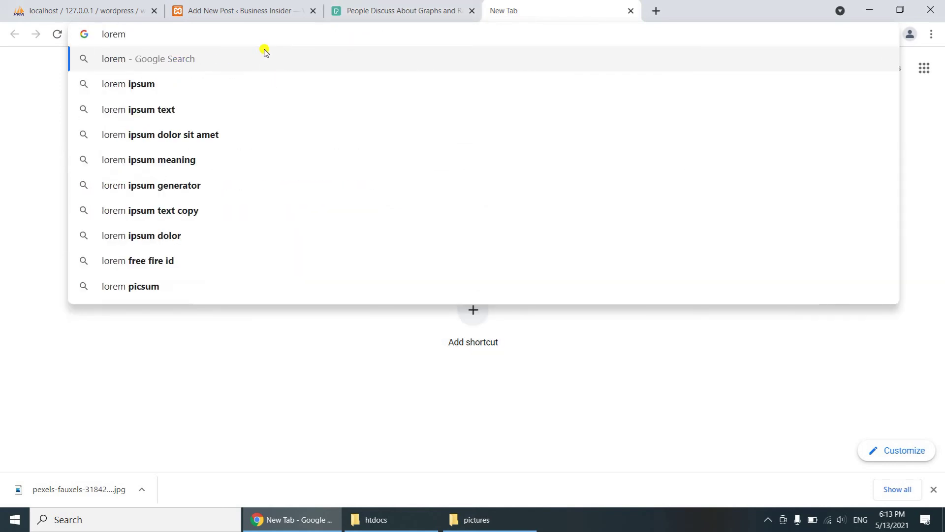
key("Down")
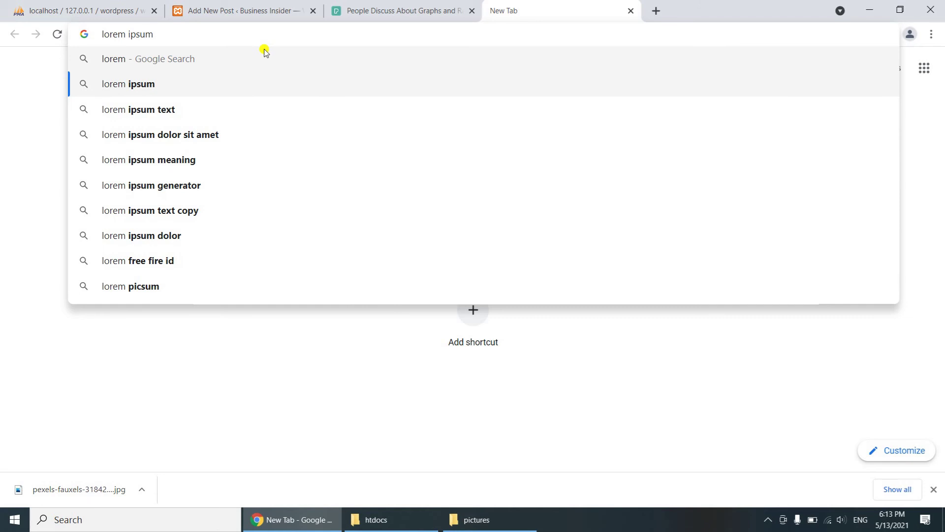
key("Return")
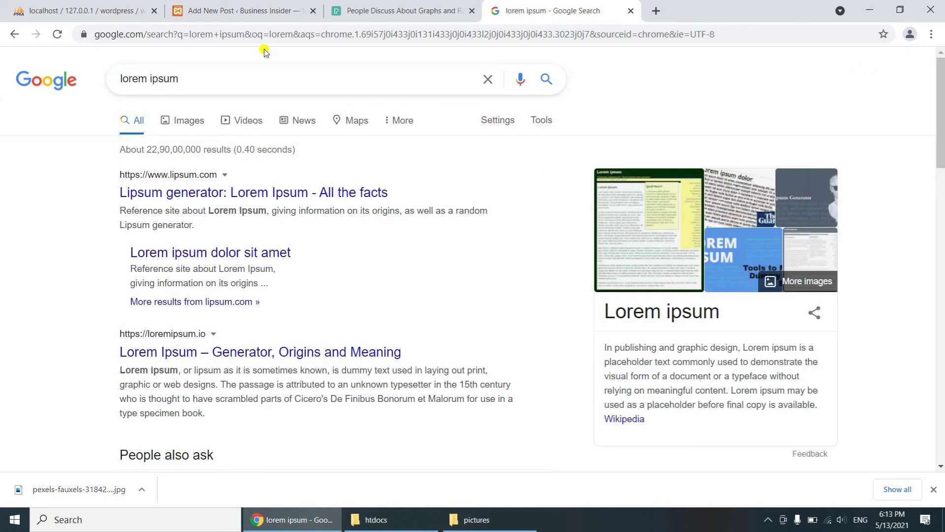
left_click(235, 190)
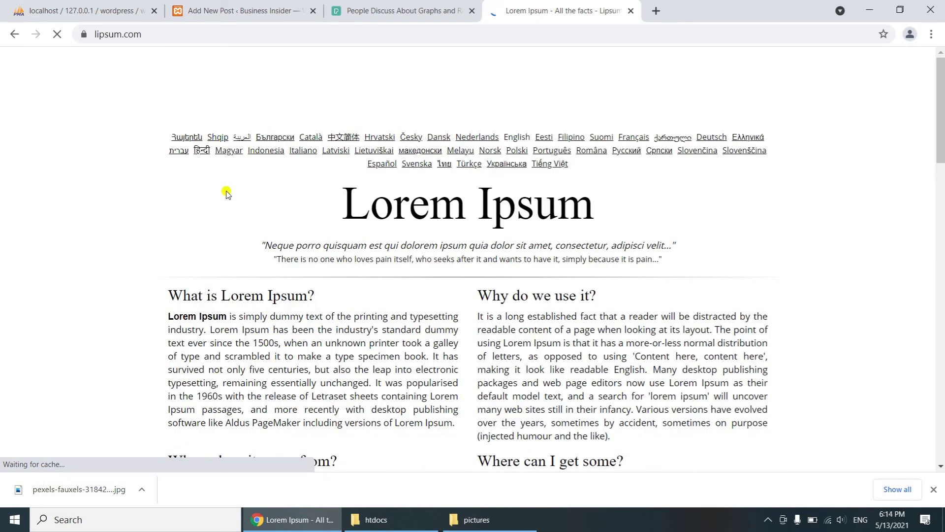
Step: Copy the "What is Lorem Ipsum?" paragraph from lipsum.com and paste it into the empty paragraph of the WordPress post
scroll(160, 187, "down", 3)
left_click_drag(170, 185, 453, 289)
key("ctrl+c")
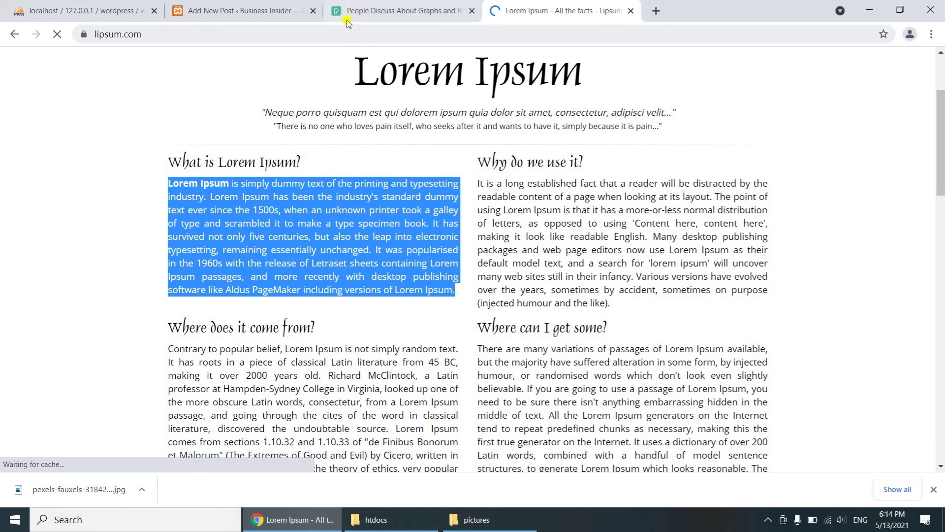
left_click(246, 10)
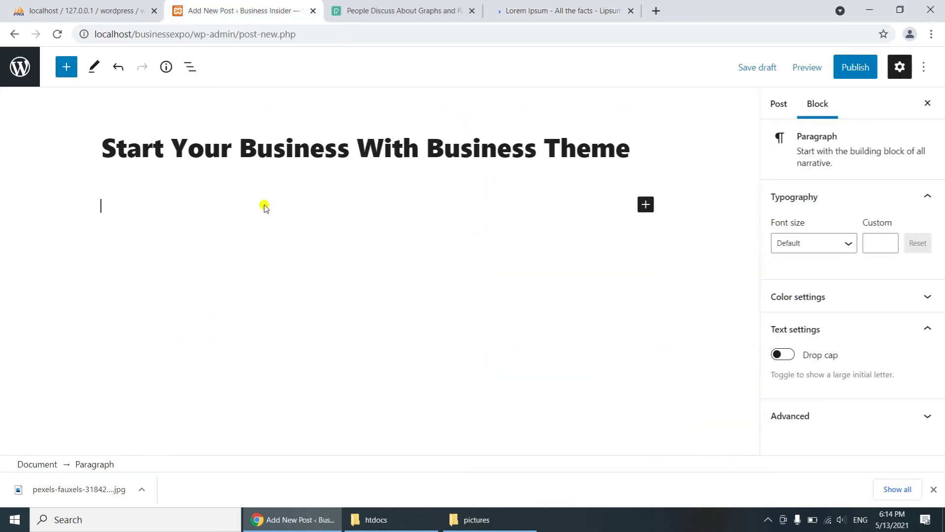
key("ctrl+v")
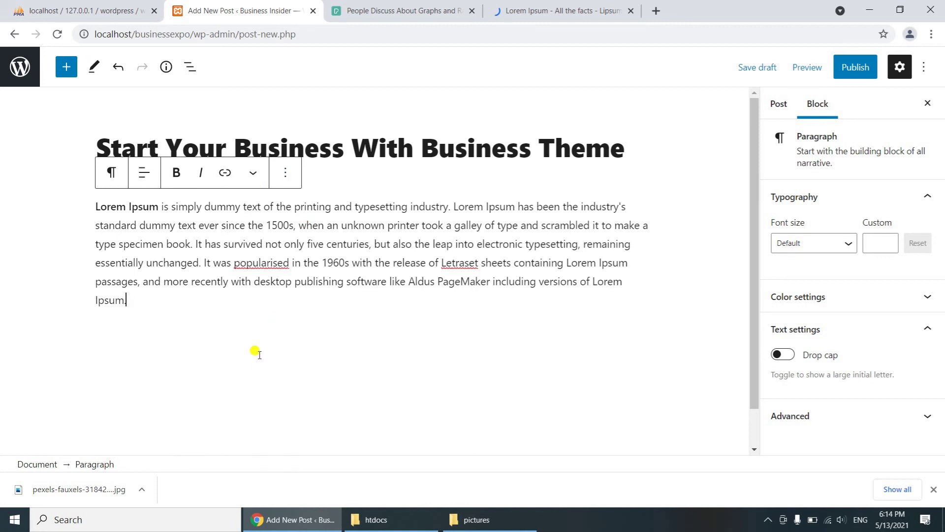
Step: Add an Image block on a new line below the Lorem Ipsum paragraph
key("Return")
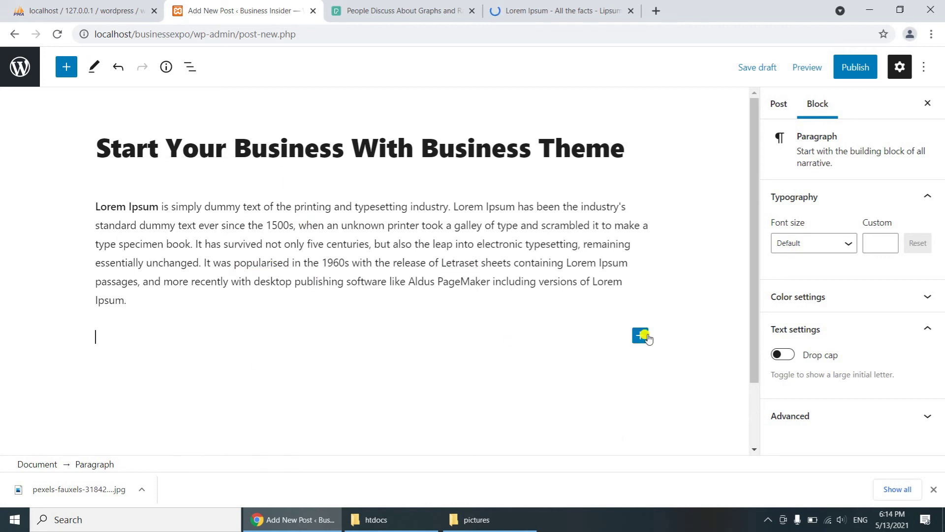
left_click(640, 335)
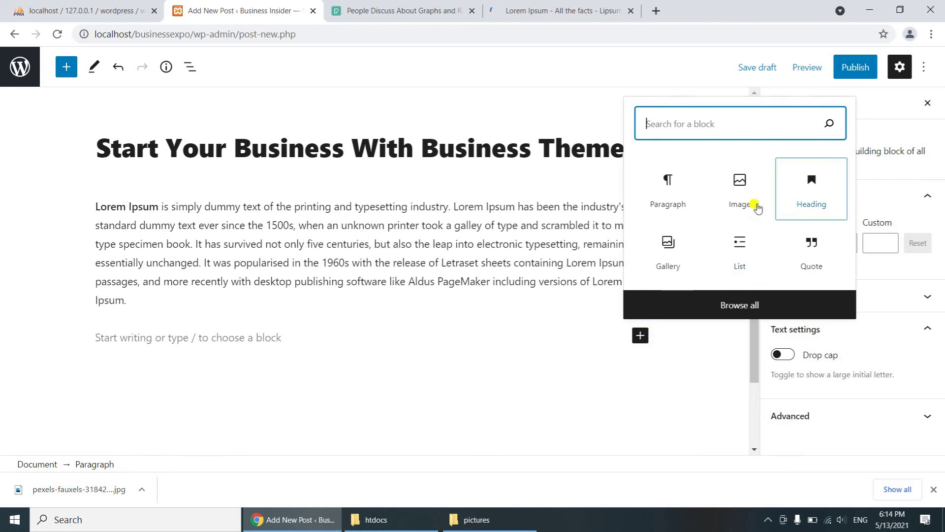
left_click(741, 202)
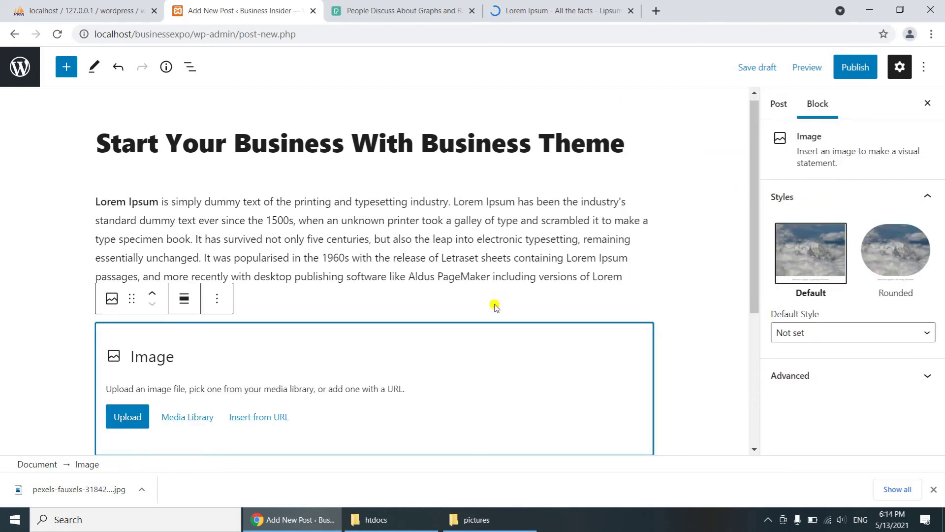
Step: Upload business-insider from C:\xampp\pictures into the image block and paste the copied Lorem Ipsum paragraph below it
left_click(141, 417)
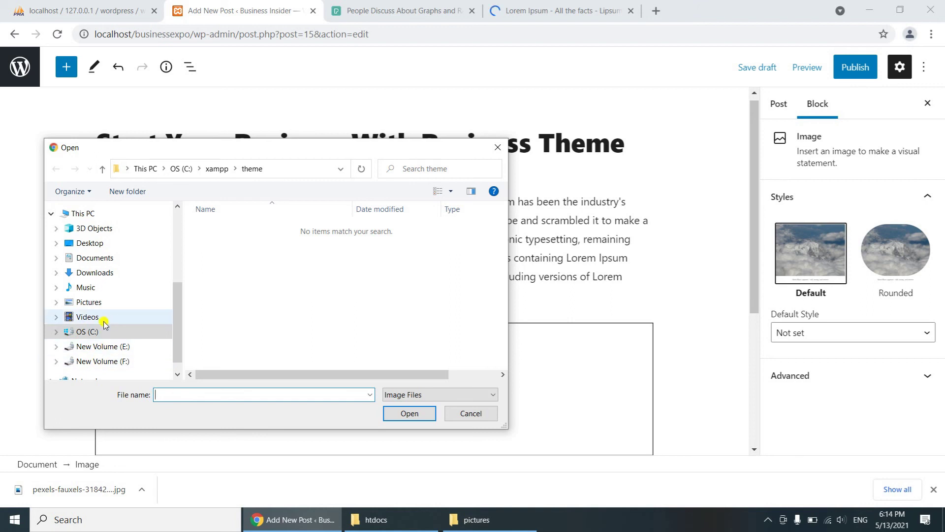
left_click(89, 332)
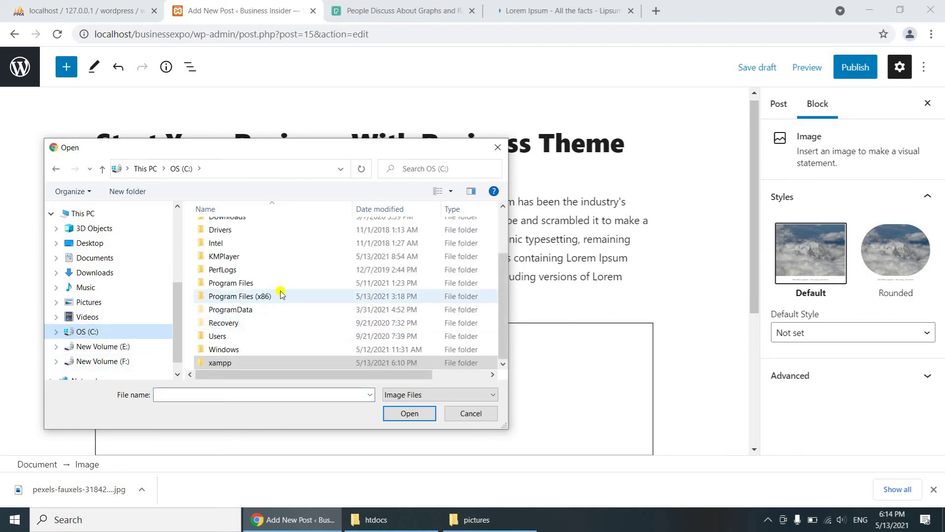
left_click(221, 364)
double_click(221, 364)
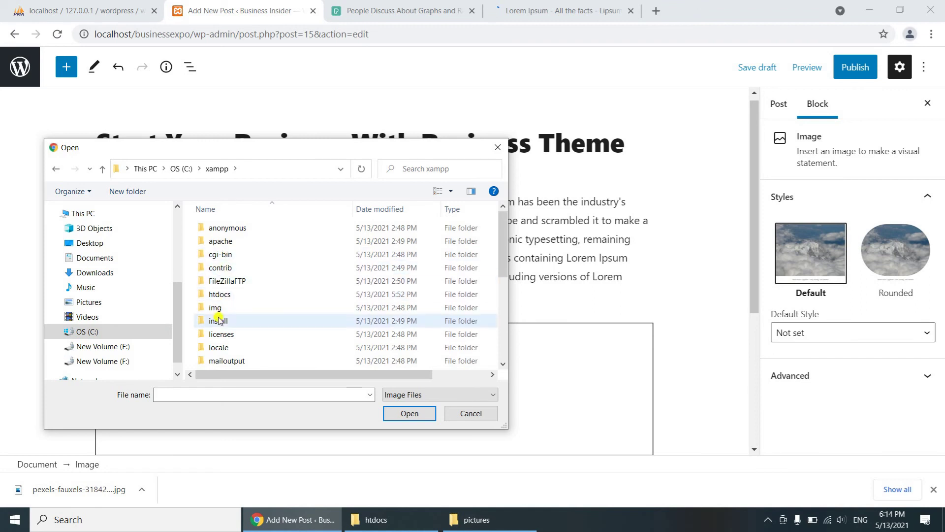
scroll(231, 317, "down", 3)
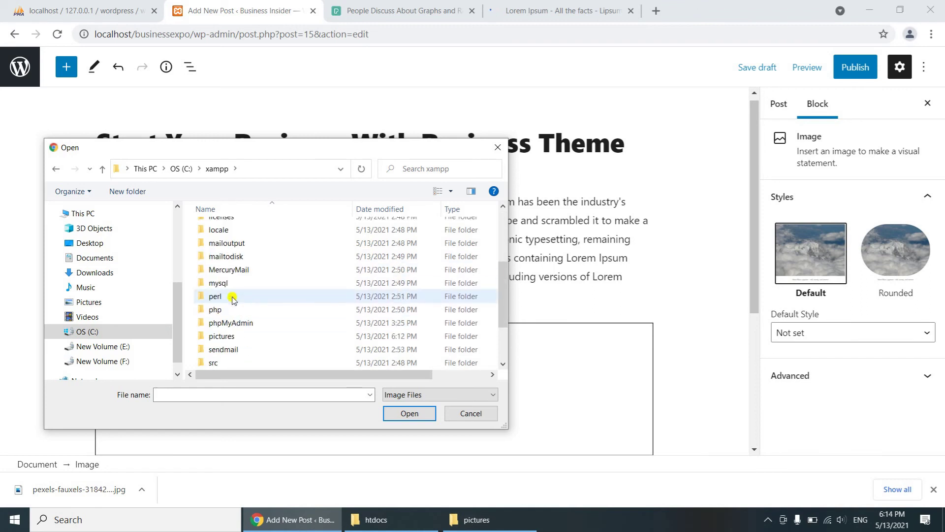
double_click(220, 336)
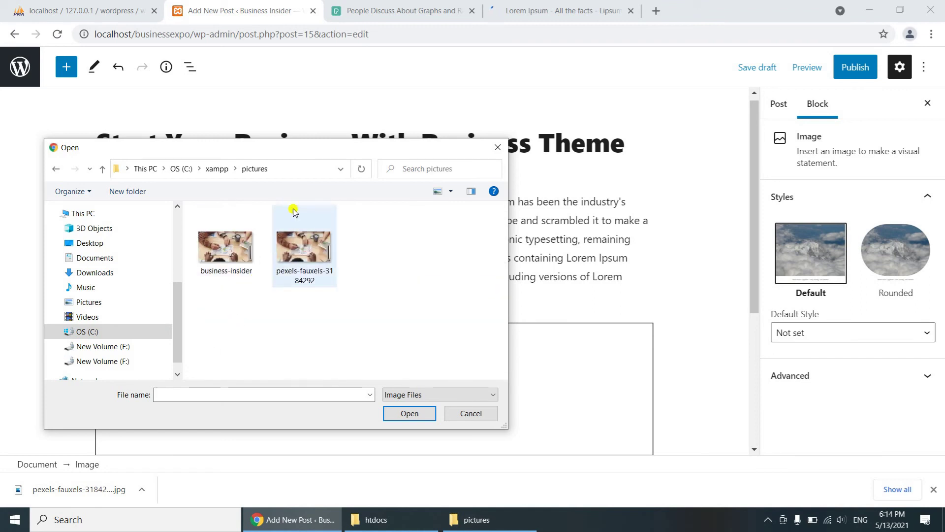
left_click(233, 254)
double_click(232, 254)
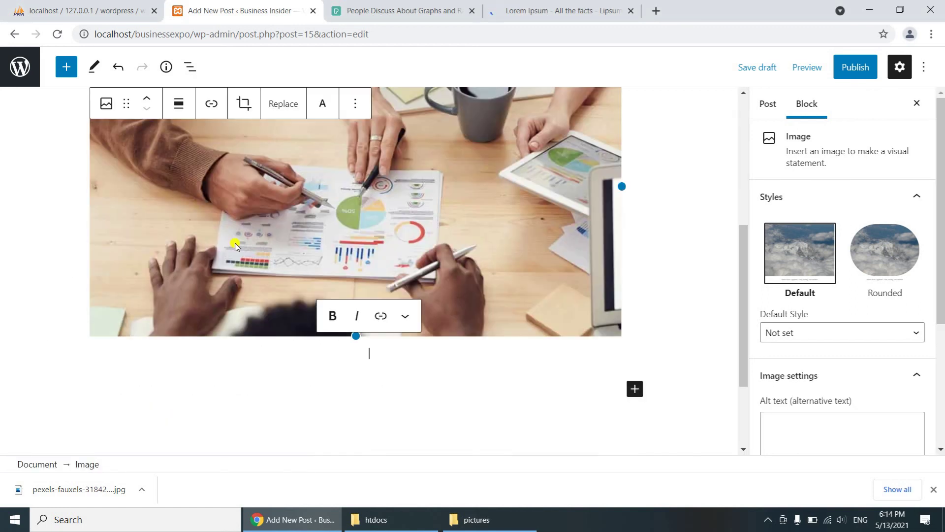
left_click(259, 376)
key("ctrl+v")
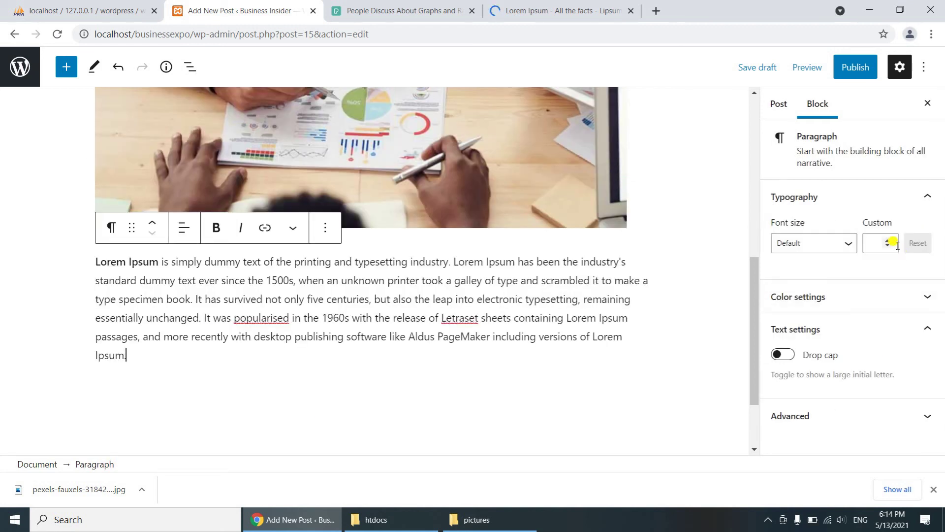
Step: Set business-insider.jpg from the media library as the post's featured image
left_click(777, 103)
scroll(820, 207, "down", 1)
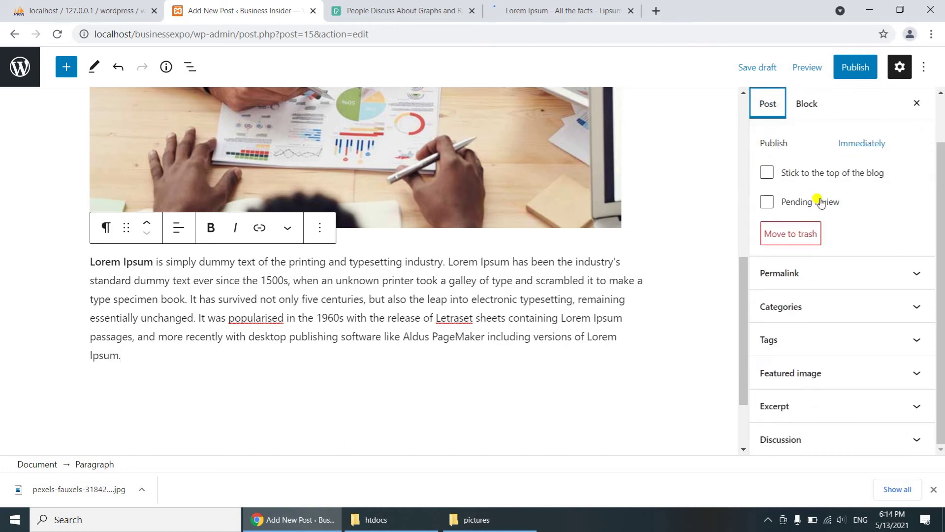
left_click(808, 372)
left_click(813, 407)
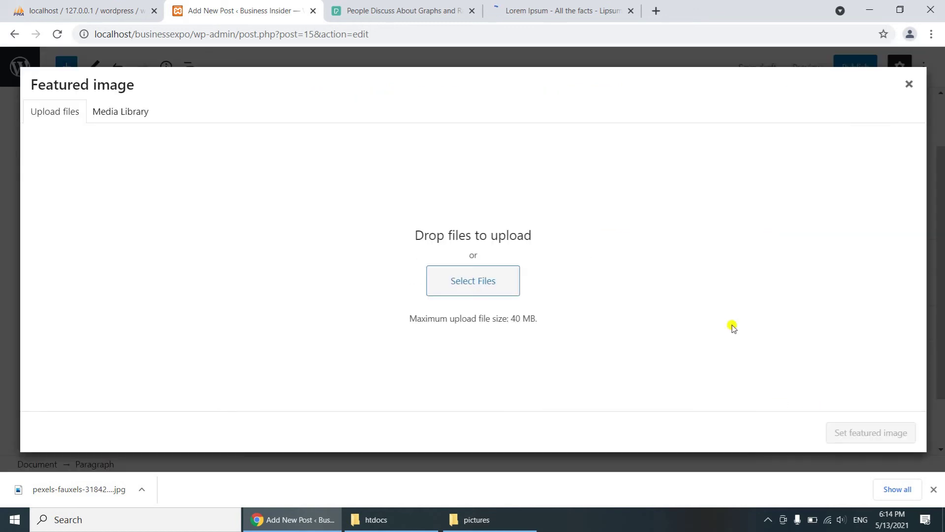
left_click(134, 107)
left_click(92, 218)
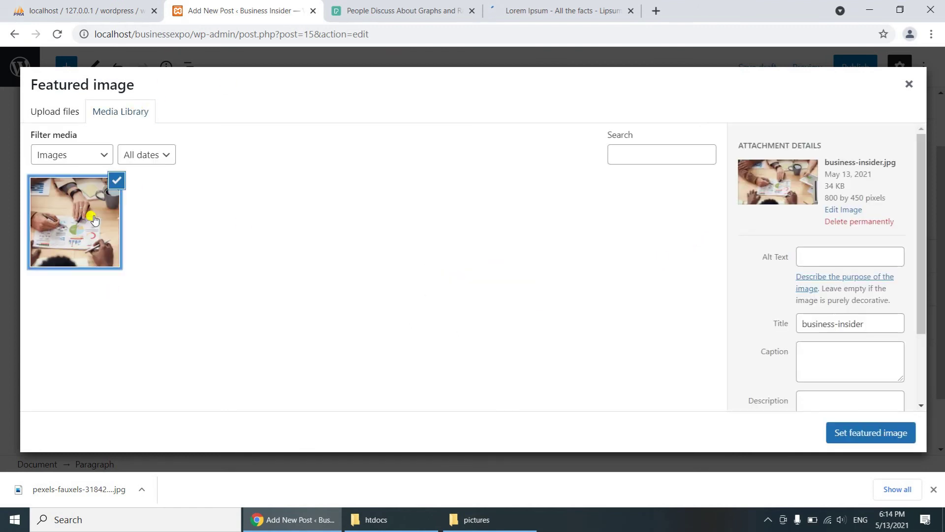
scroll(801, 303, "down", 2)
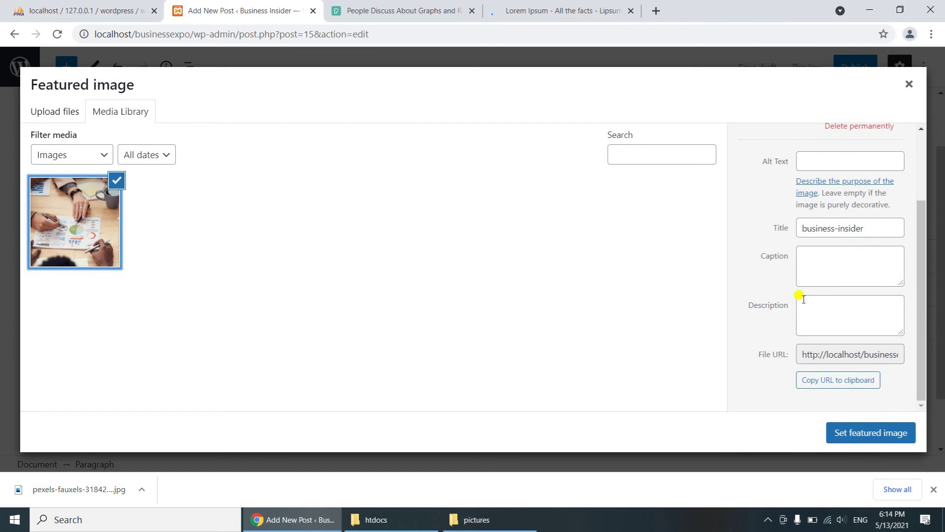
left_click(878, 432)
Step: Check the post's permalink settings and add a new category named "business" to the post
scroll(653, 358, "down", 2)
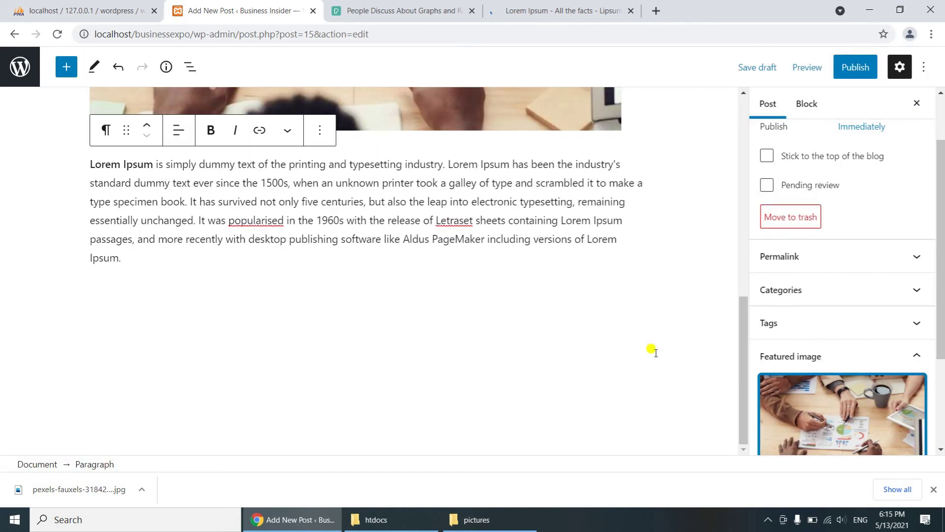
scroll(692, 329, "up", 5)
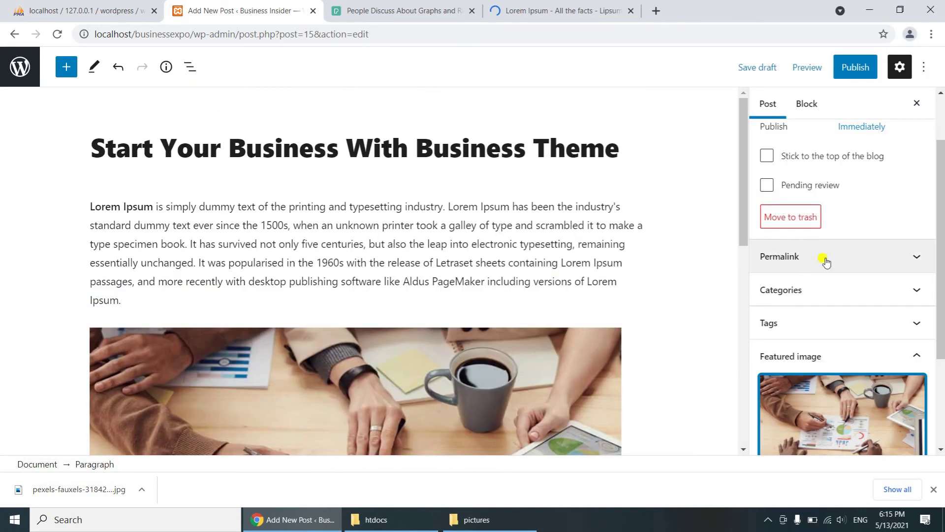
left_click(826, 259)
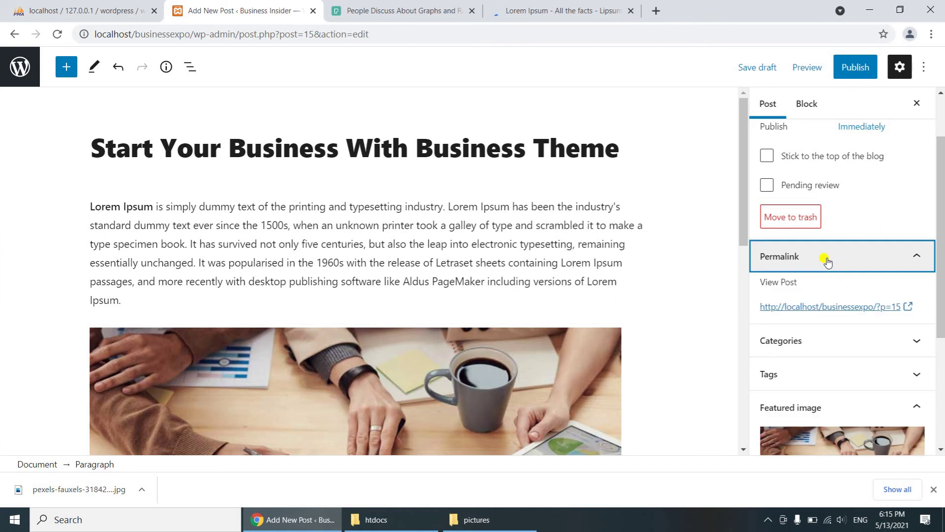
left_click(827, 260)
scroll(824, 259, "down", 3)
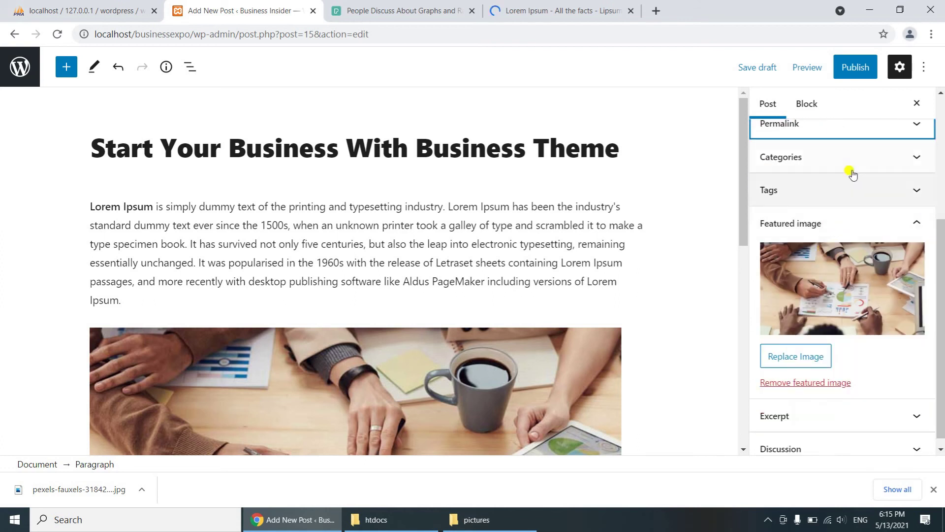
left_click(856, 169)
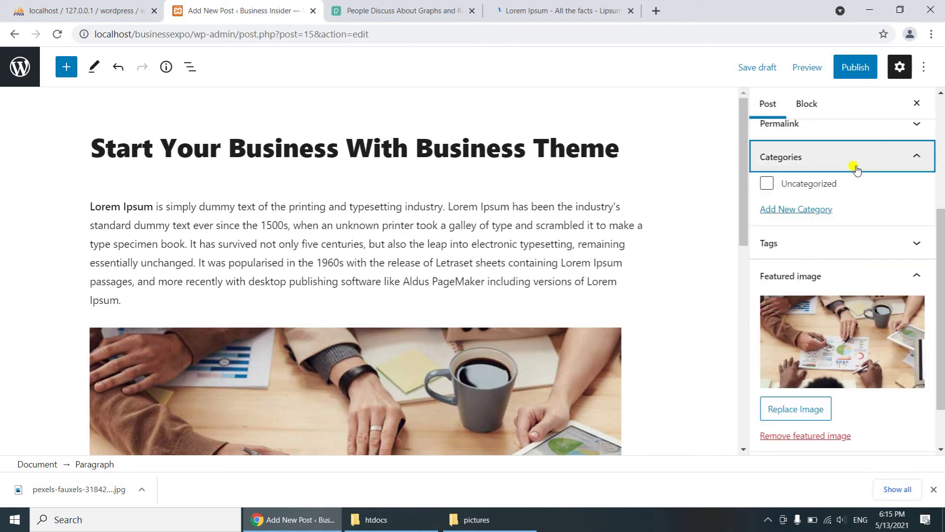
left_click(803, 209)
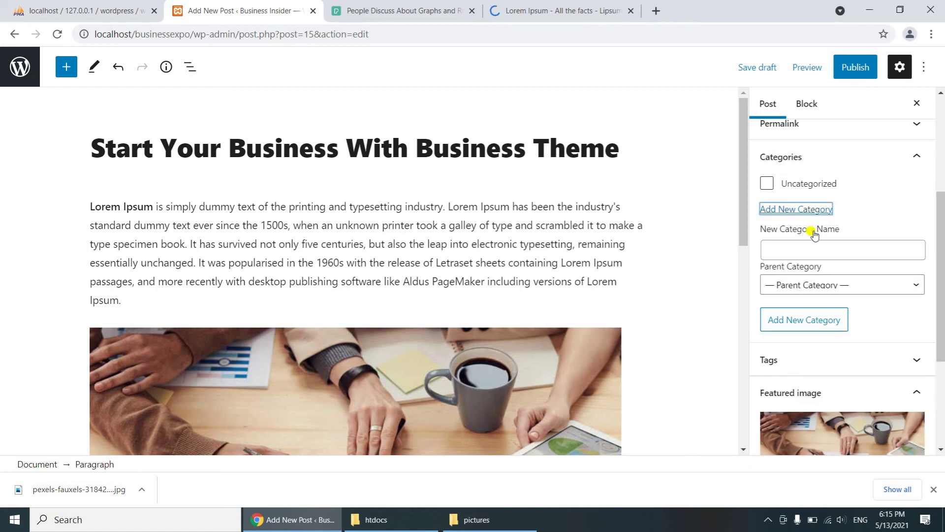
left_click(811, 247)
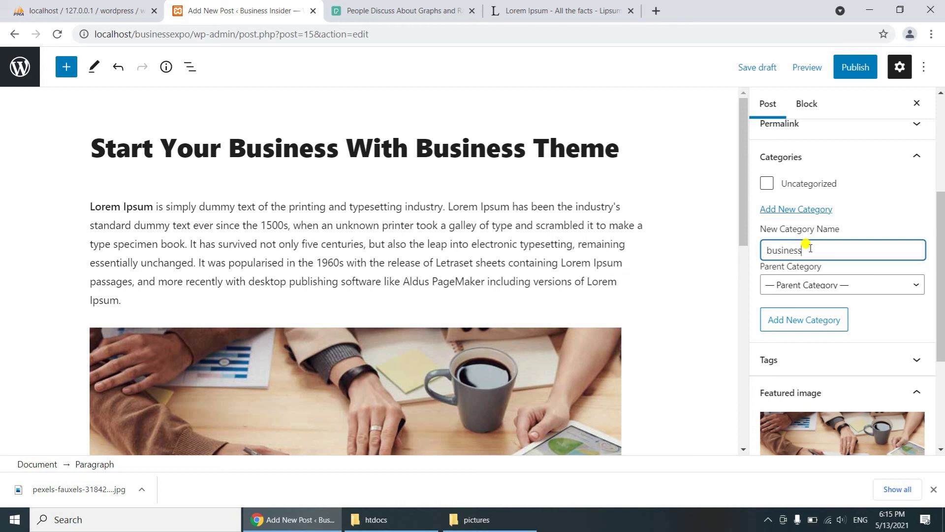
key("Return")
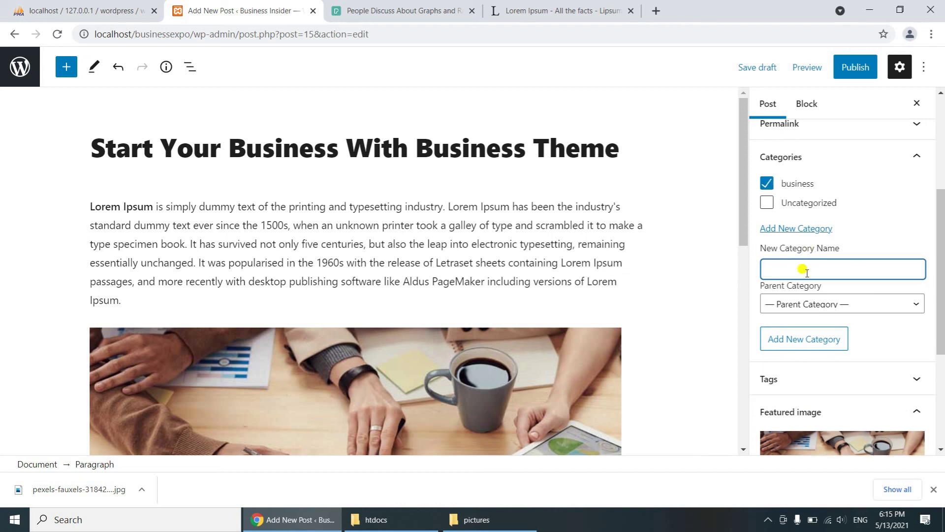
Step: Start publishing the post
scroll(811, 251, "up", 4)
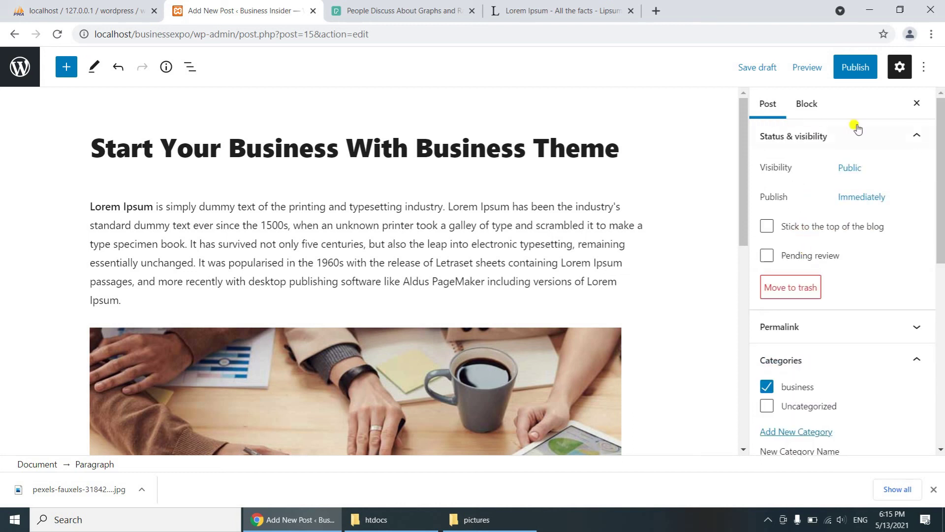
left_click(862, 68)
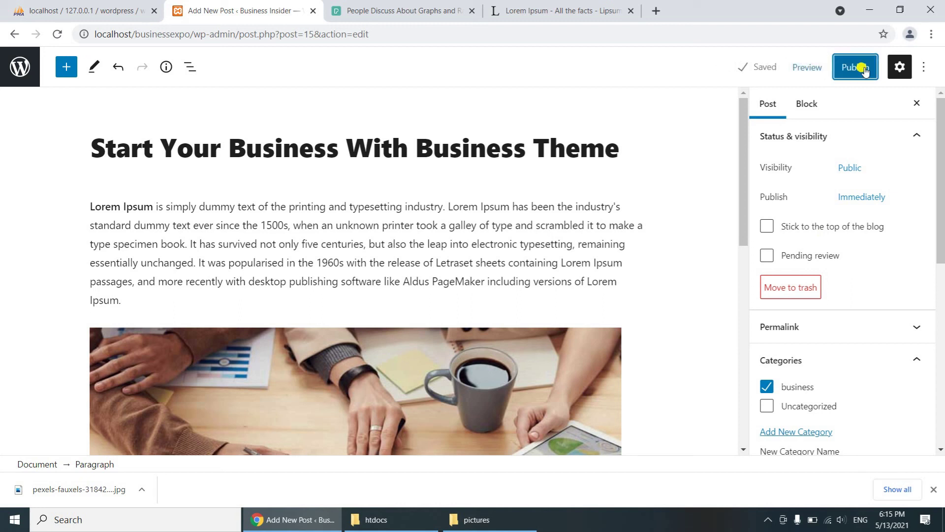